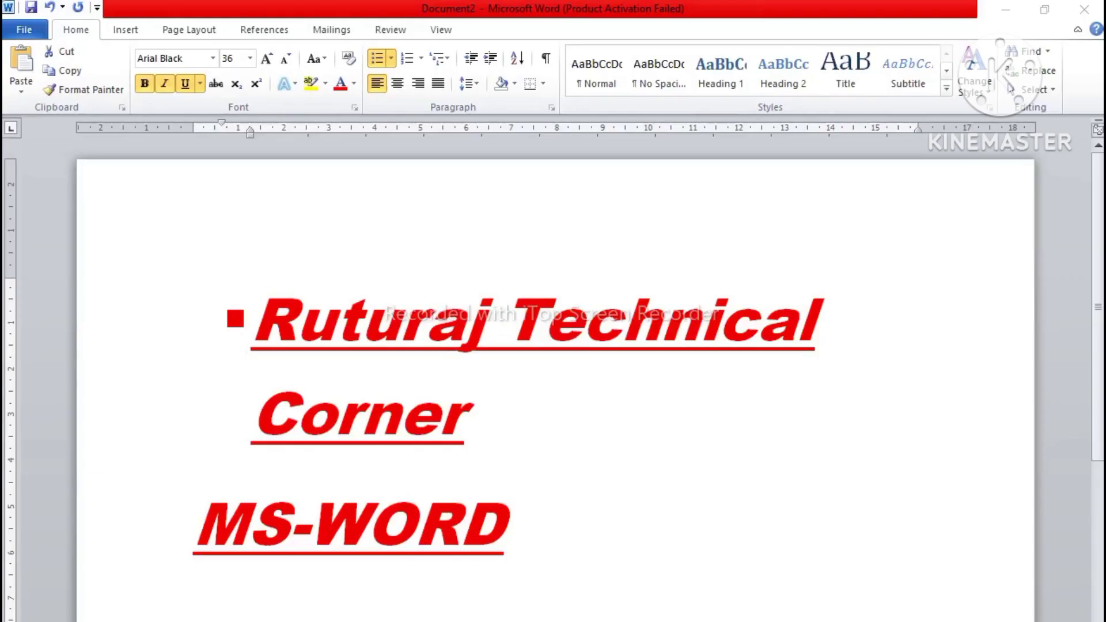
Select all the document's contents and delete them, leaving a blank page.
key("ctrl+a")
key("Delete")
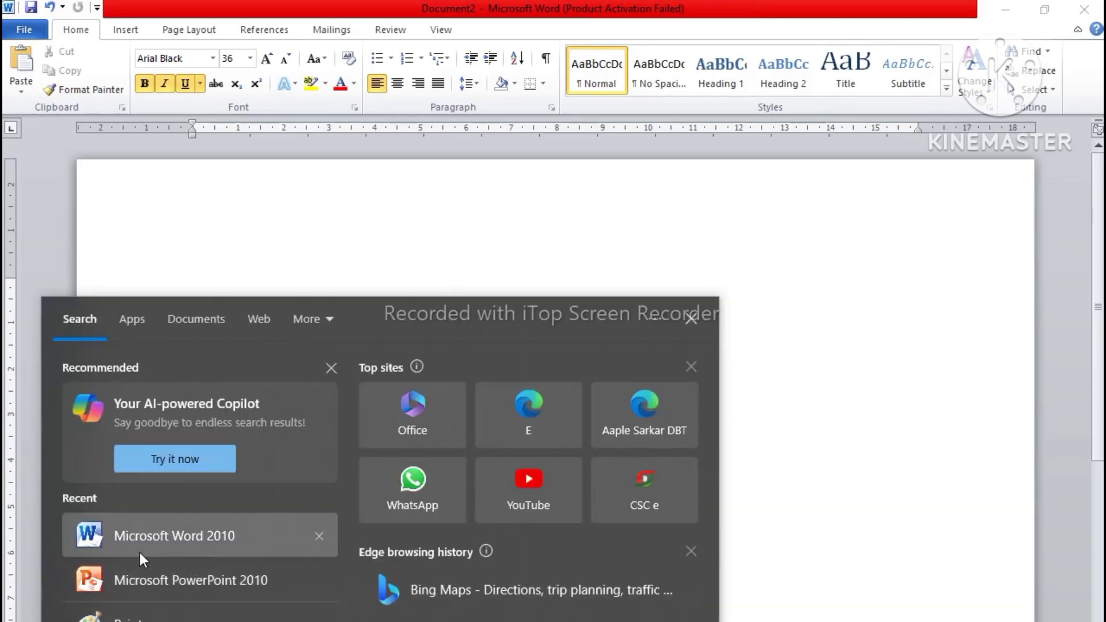
Launch Microsoft Word 2010 from the Recent list to get blank Document3.
left_click(175, 538)
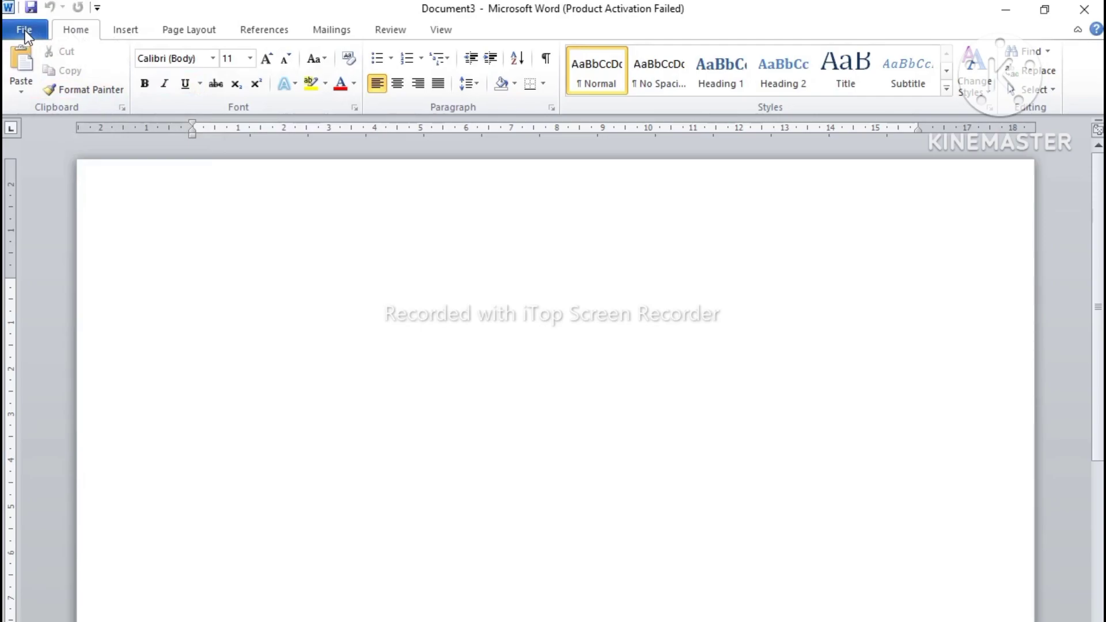
left_click(32, 29)
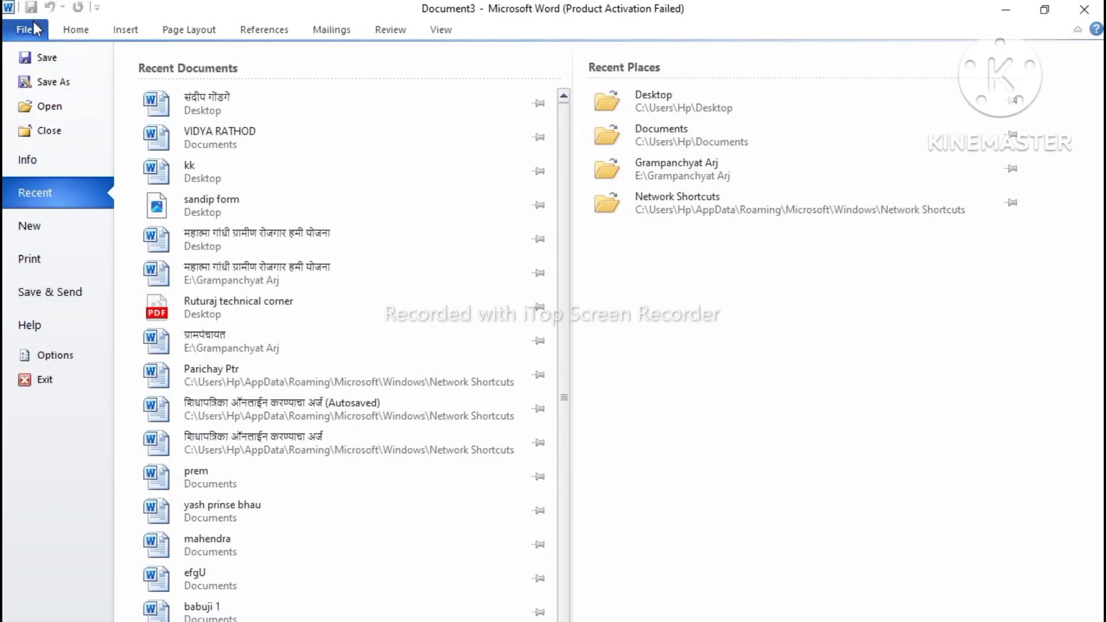
left_click(72, 29)
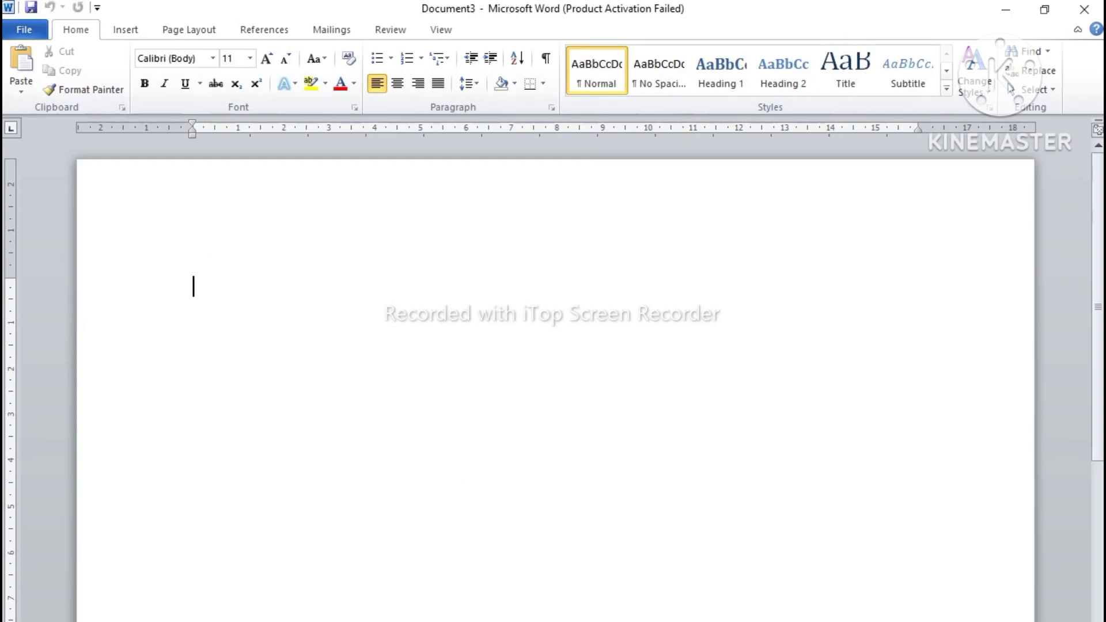
Type 'India is my country' on the first line and select the whole line.
type("India is my country")
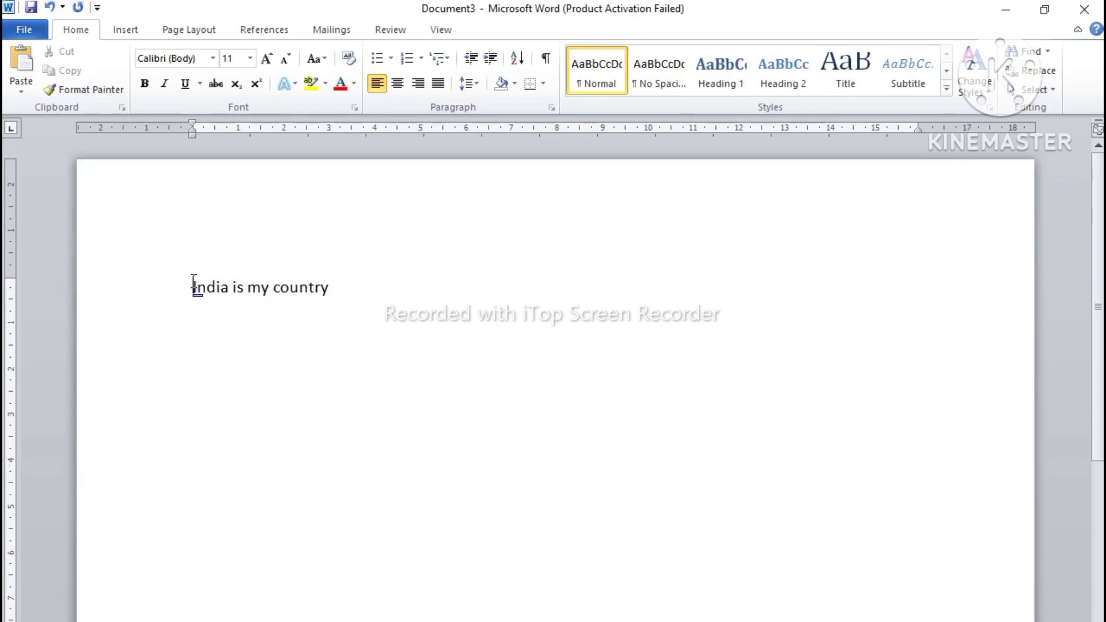
left_click_drag(194, 286, 321, 287)
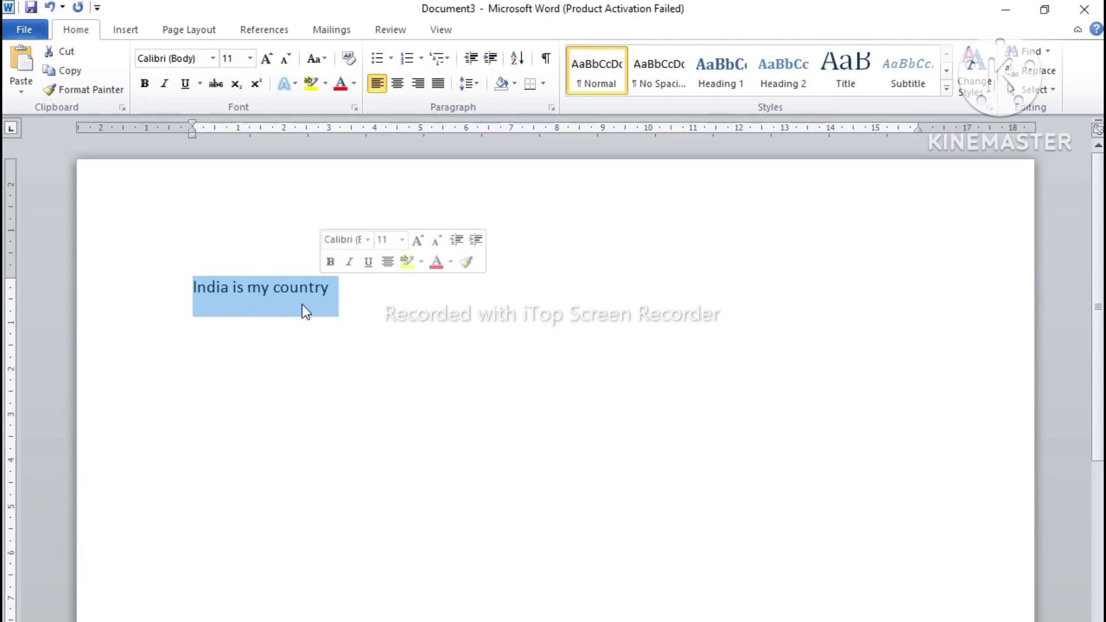
left_click(353, 293)
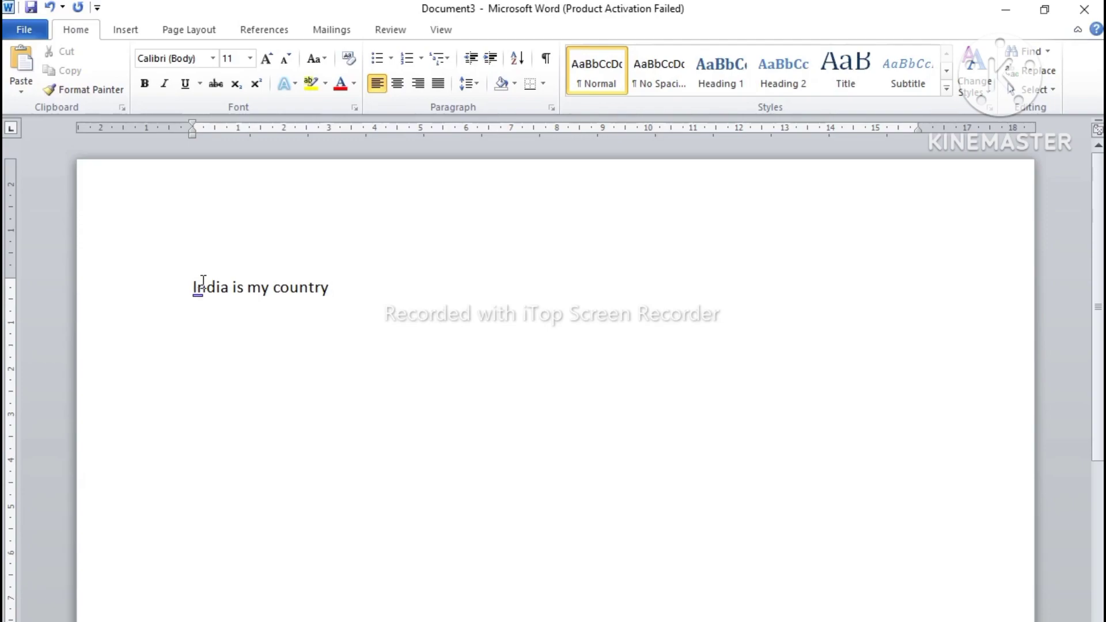
left_click_drag(192, 286, 304, 290)
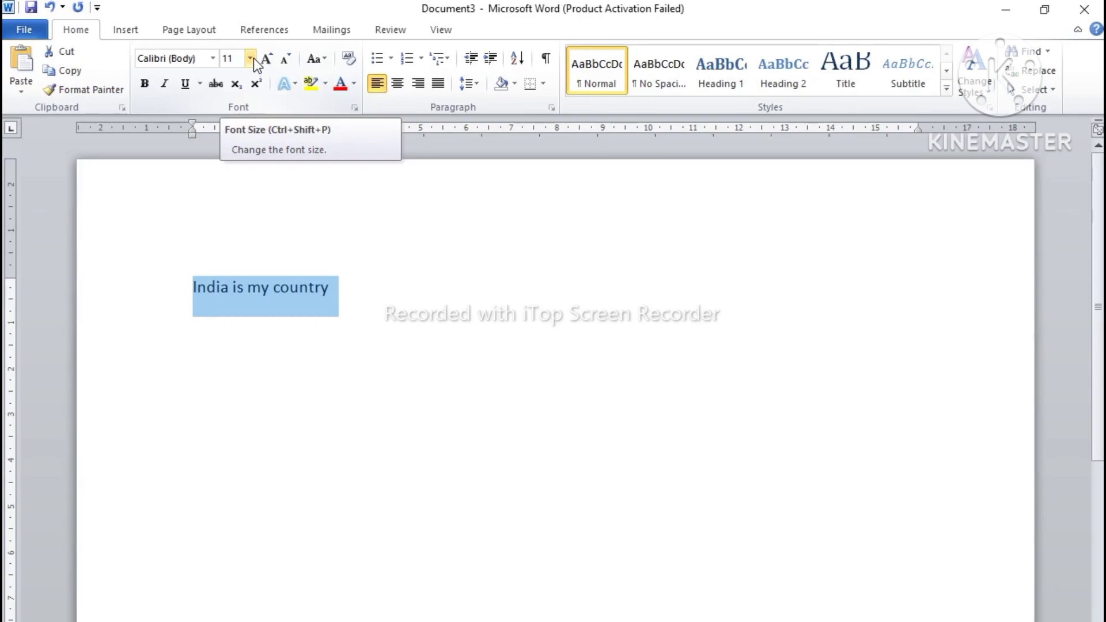
Set the selected 'India is my country' line to font size 36.
left_click(250, 58)
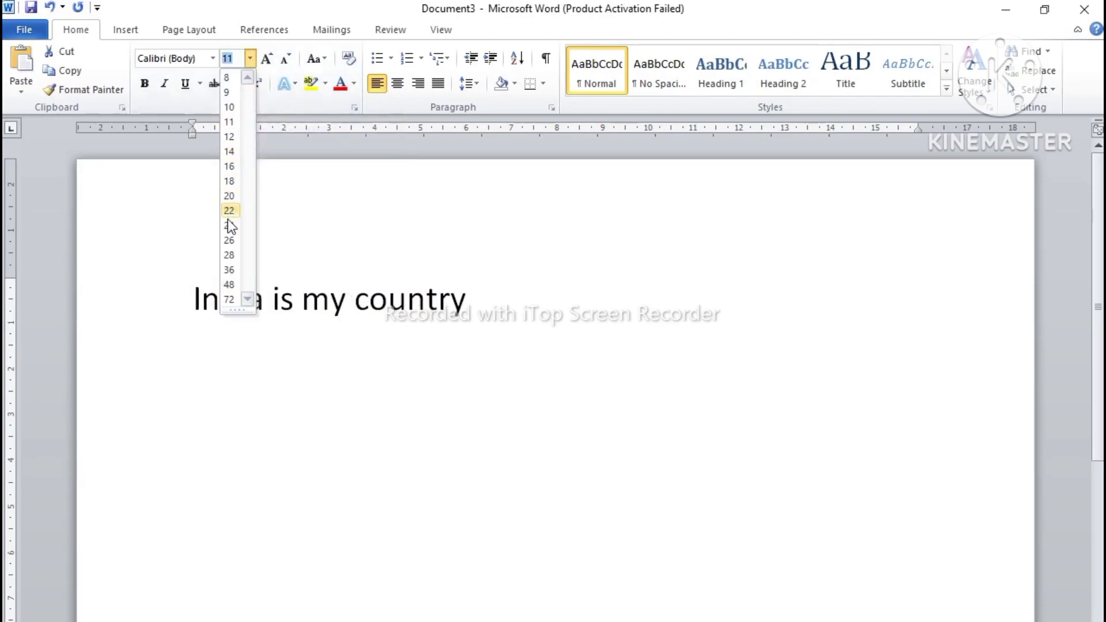
left_click(230, 269)
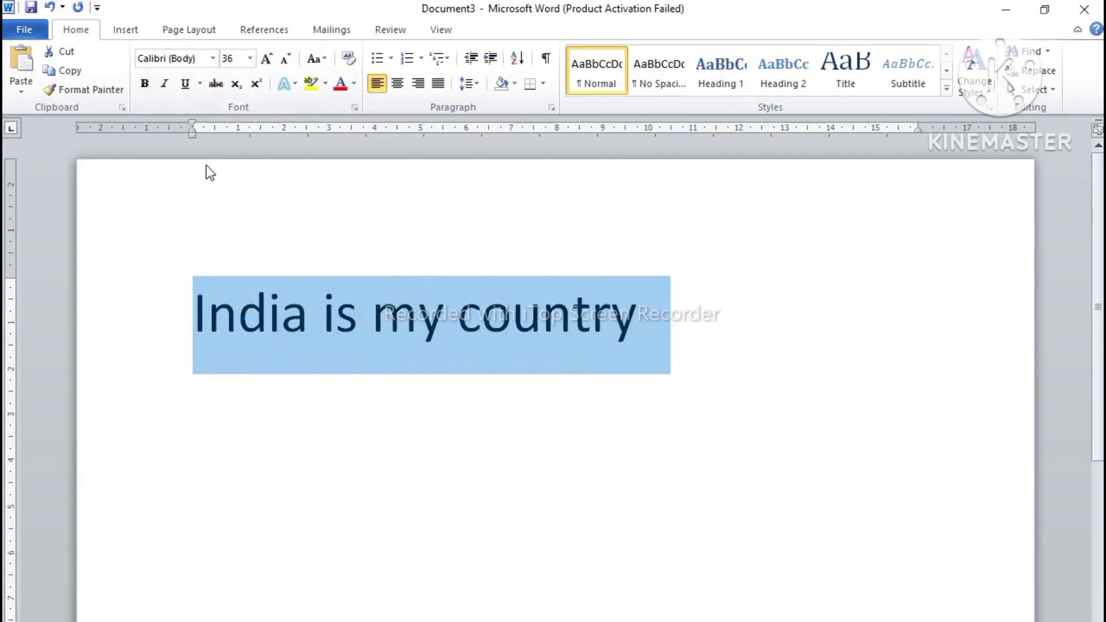
left_click(212, 58)
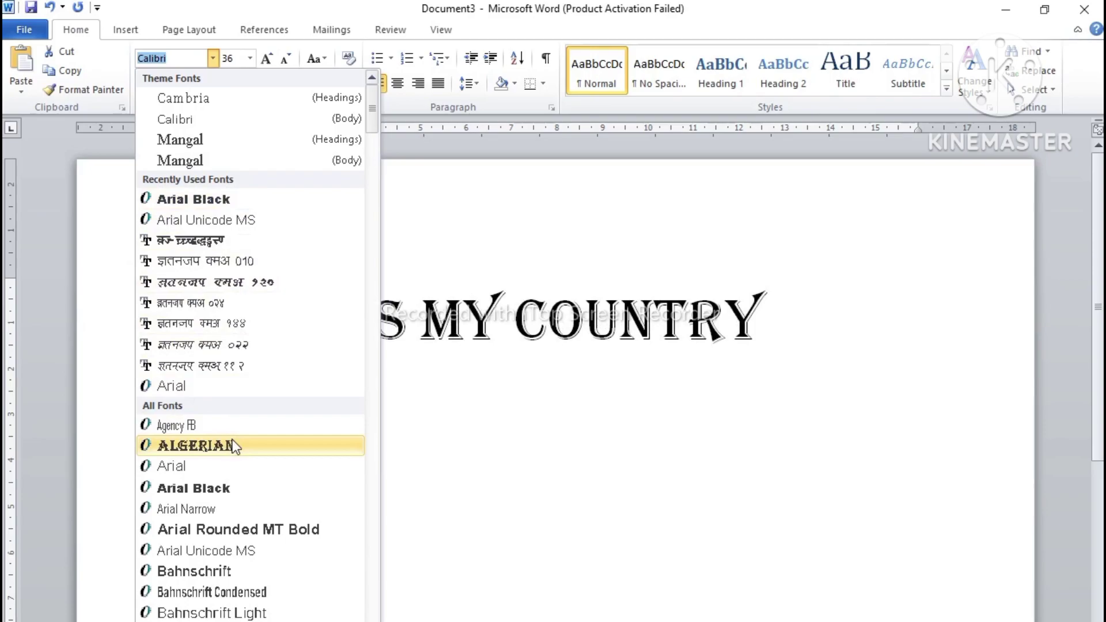
Try Arial Black on the line, then reselect it and apply Cambria (Headings).
left_click(208, 489)
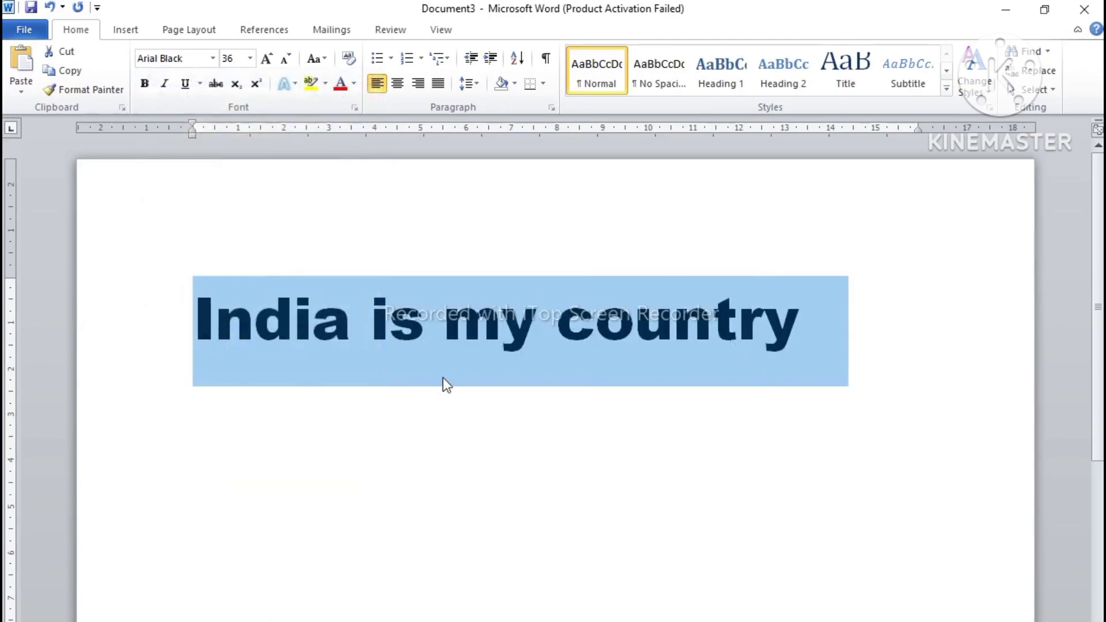
left_click(453, 468)
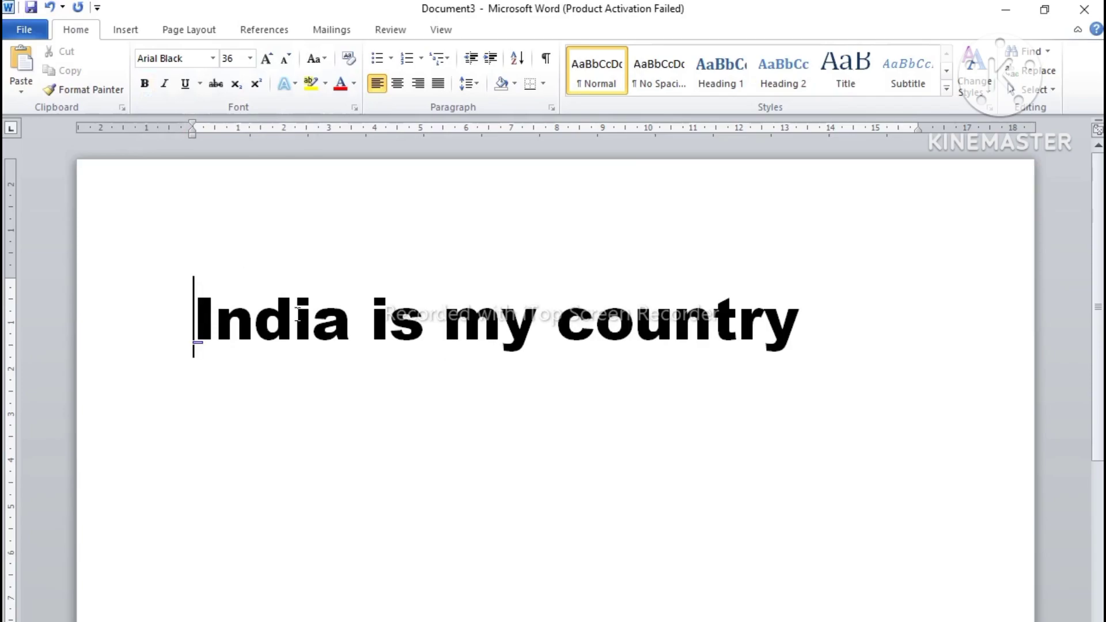
left_click_drag(195, 317, 780, 314)
left_click(212, 58)
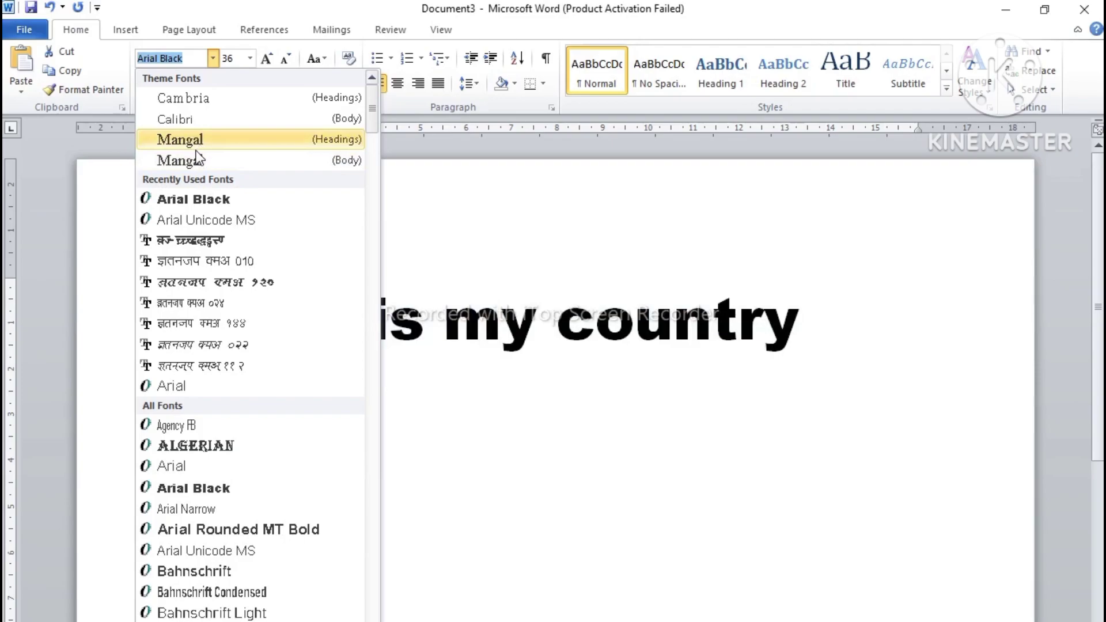
left_click(199, 99)
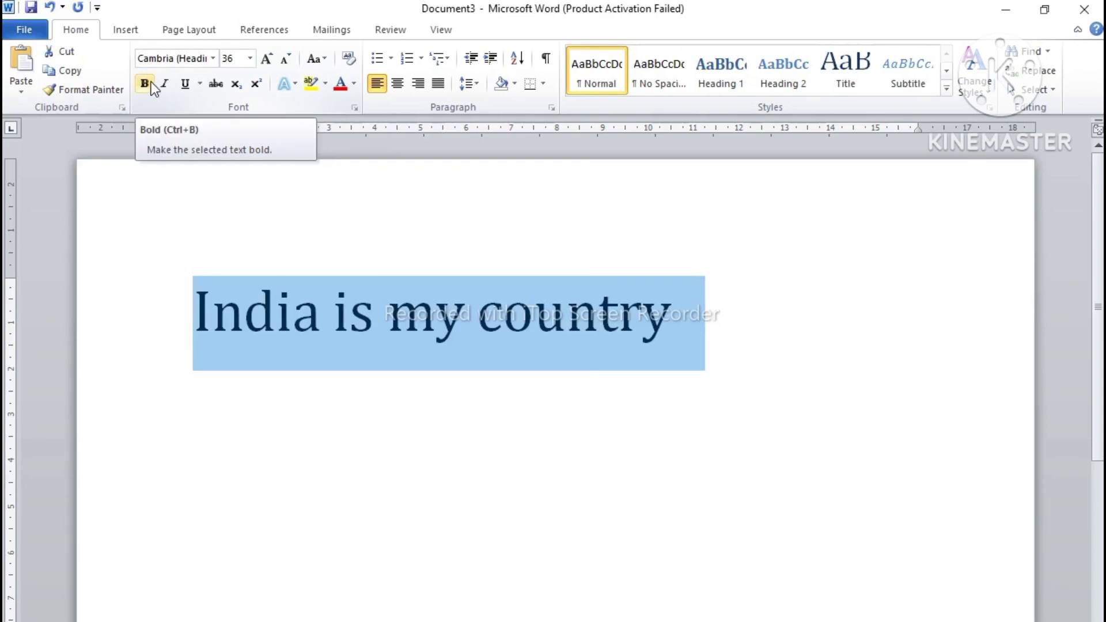
Toggle Bold off and on, leaving the 36-point Cambria line bold.
left_click(152, 82)
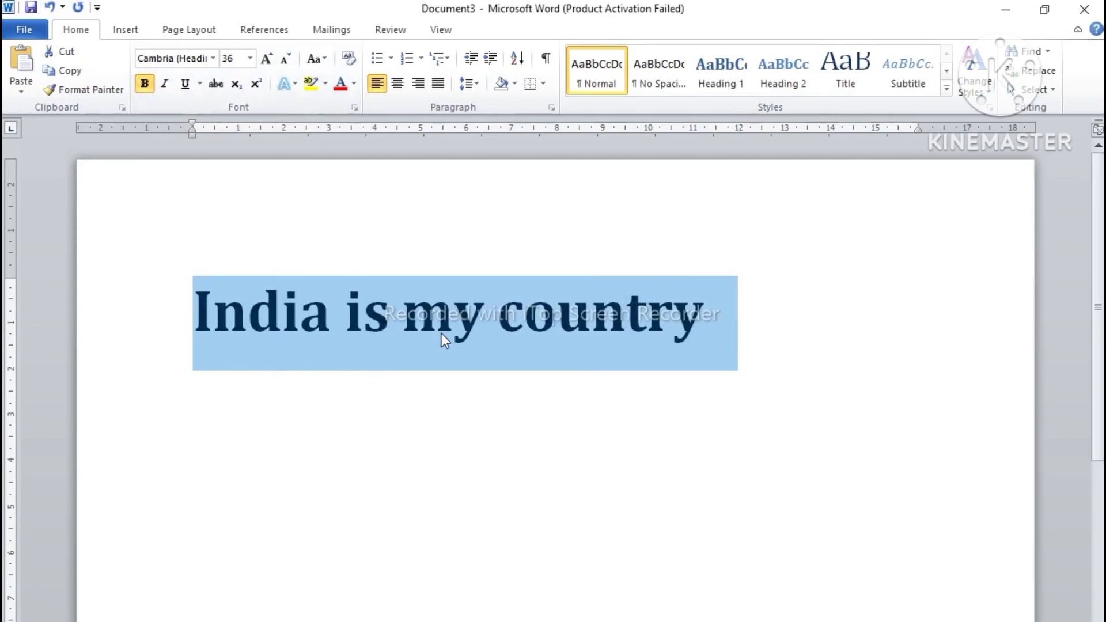
left_click(145, 84)
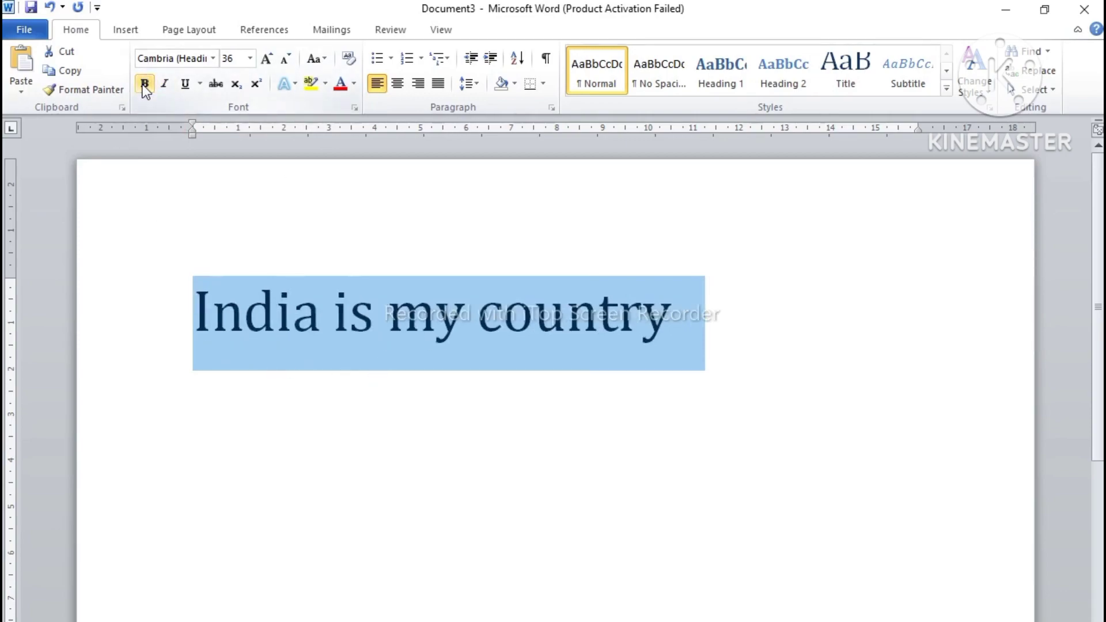
left_click(145, 83)
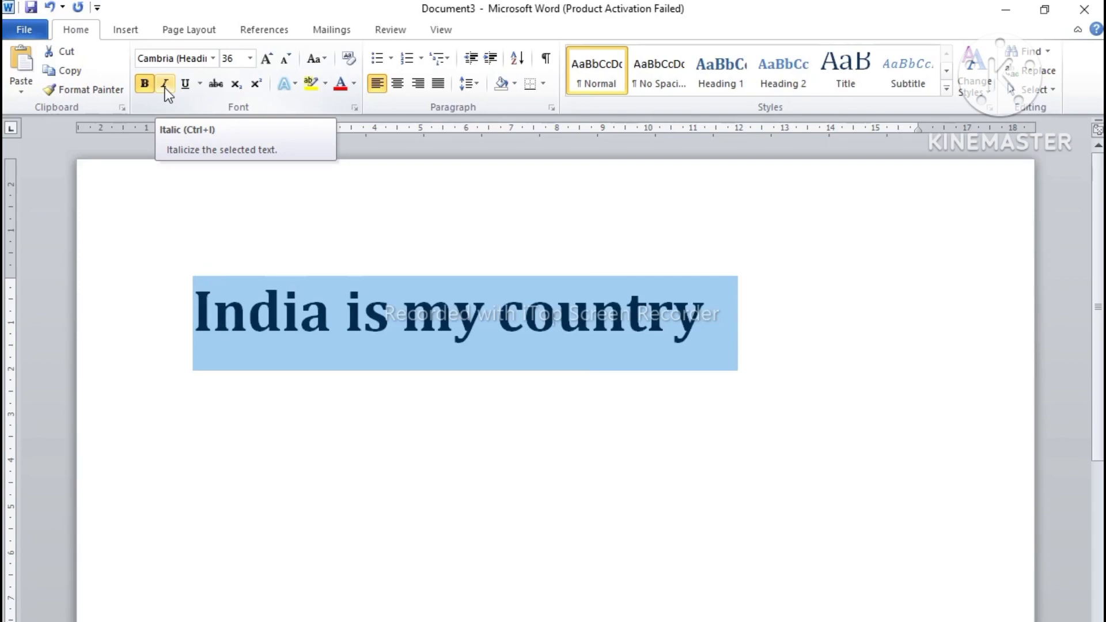
Toggle Italic off and on, leaving the bold Cambria line italic.
left_click(165, 85)
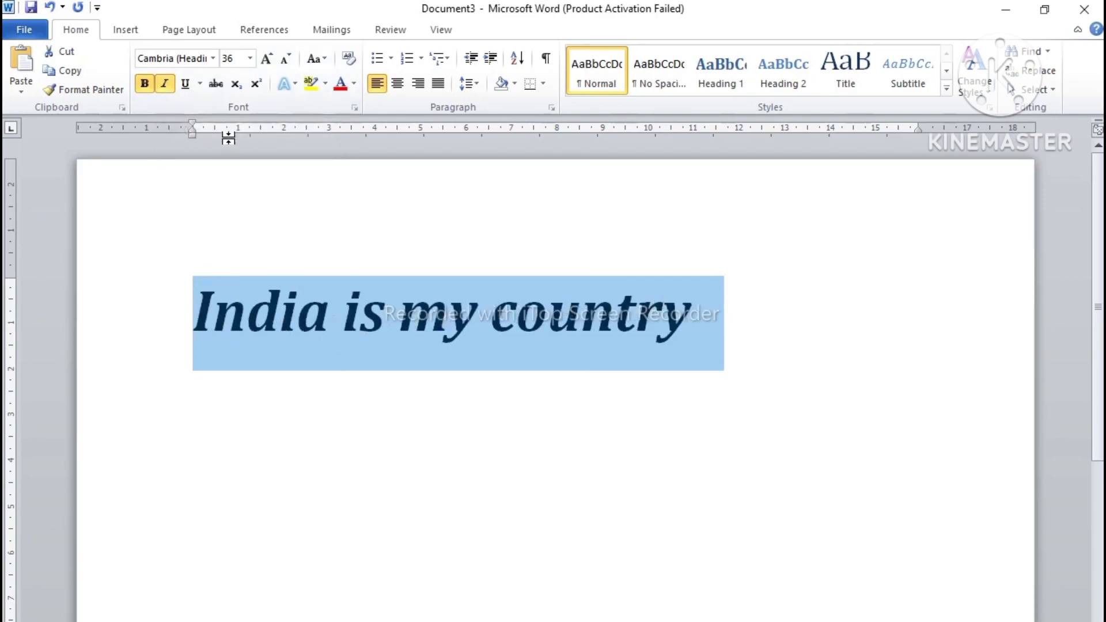
left_click(165, 86)
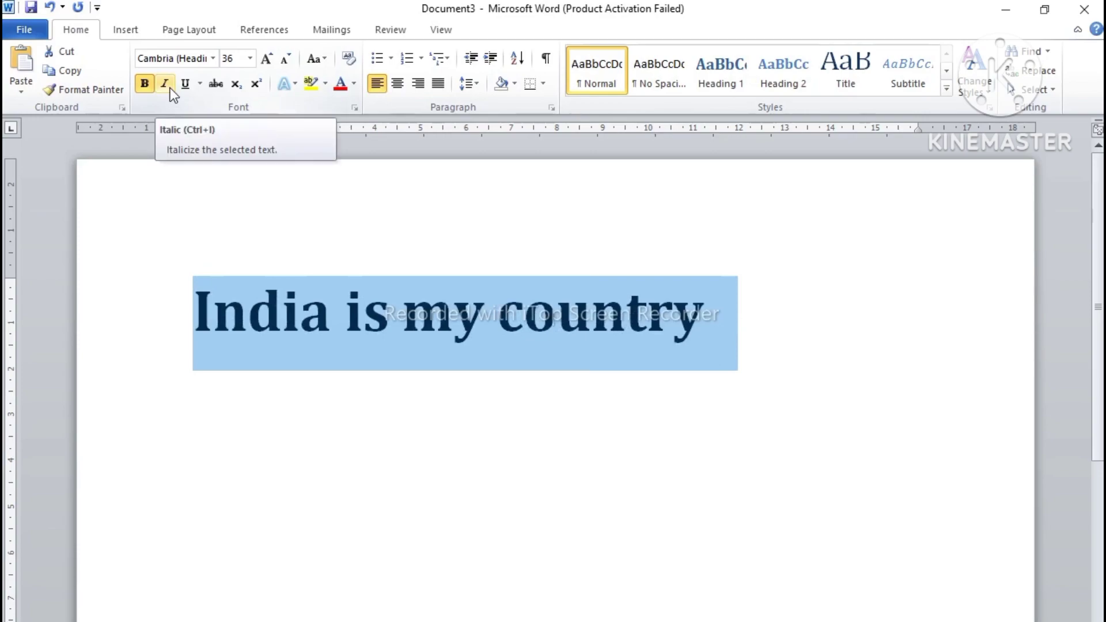
left_click(169, 86)
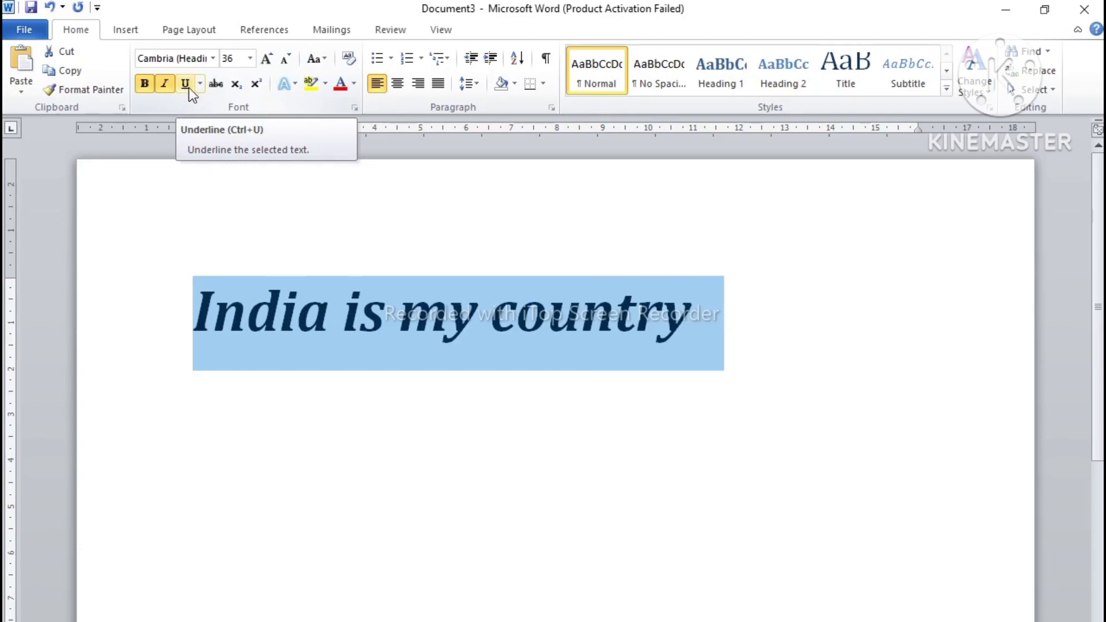
Apply a single underline to the line, previewing underline styles without choosing one.
left_click(189, 88)
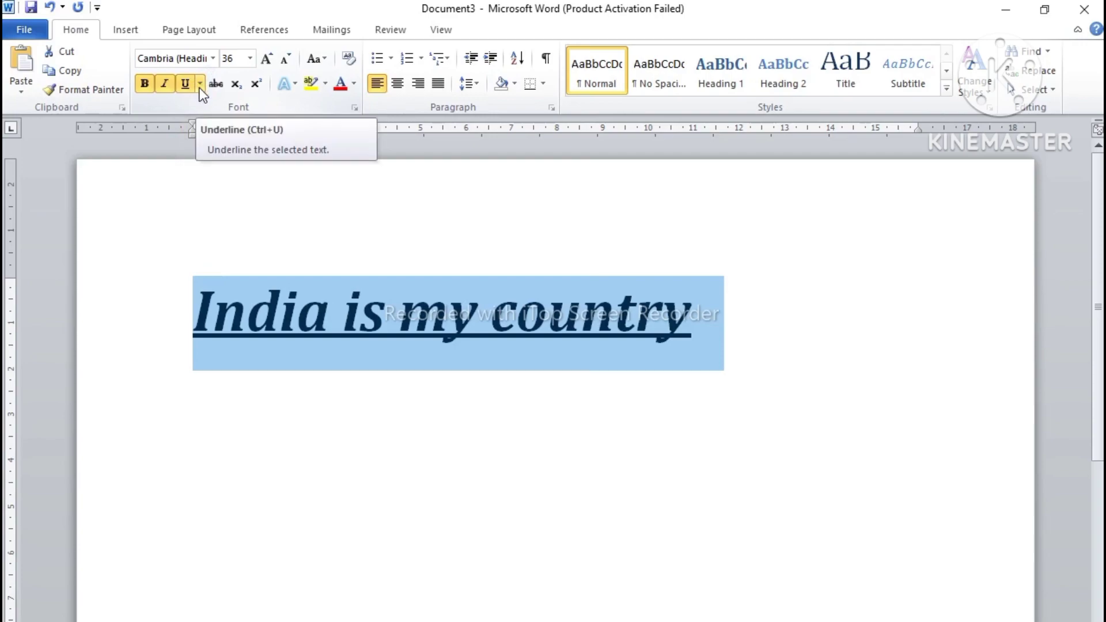
left_click(200, 86)
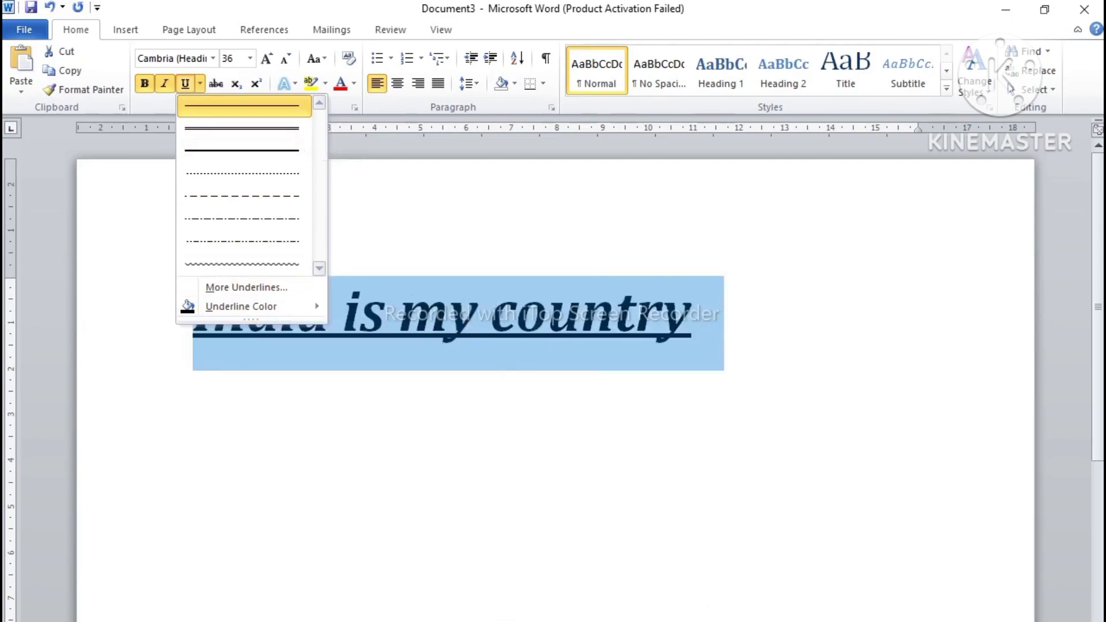
key("Escape")
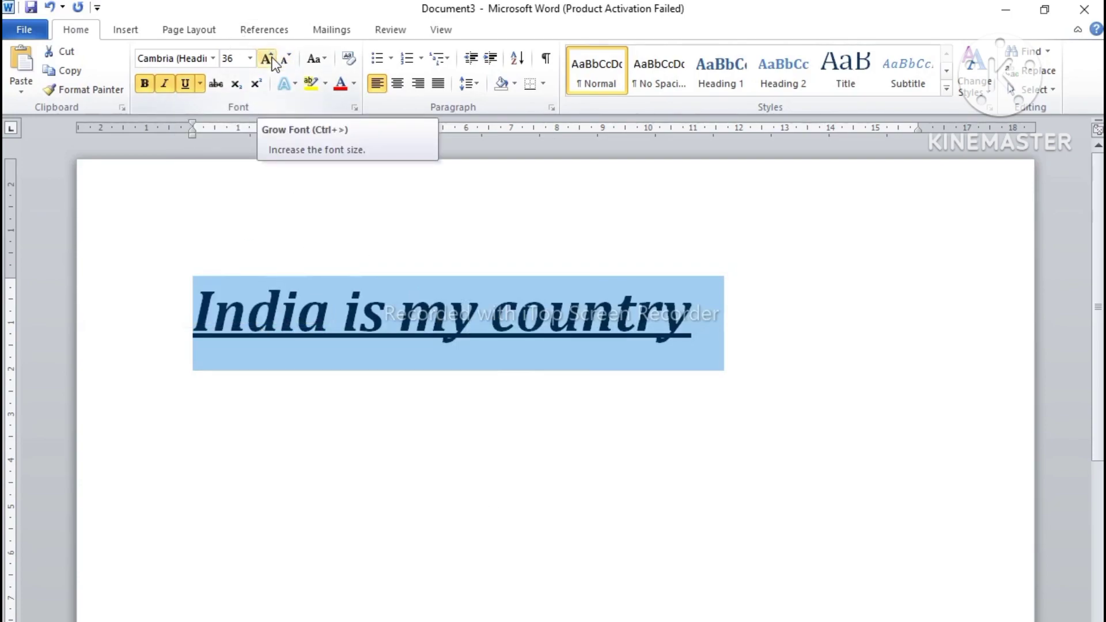
Grow and shrink the line's size between 28 and 72 pt, ending at 36 pt.
left_click(249, 59)
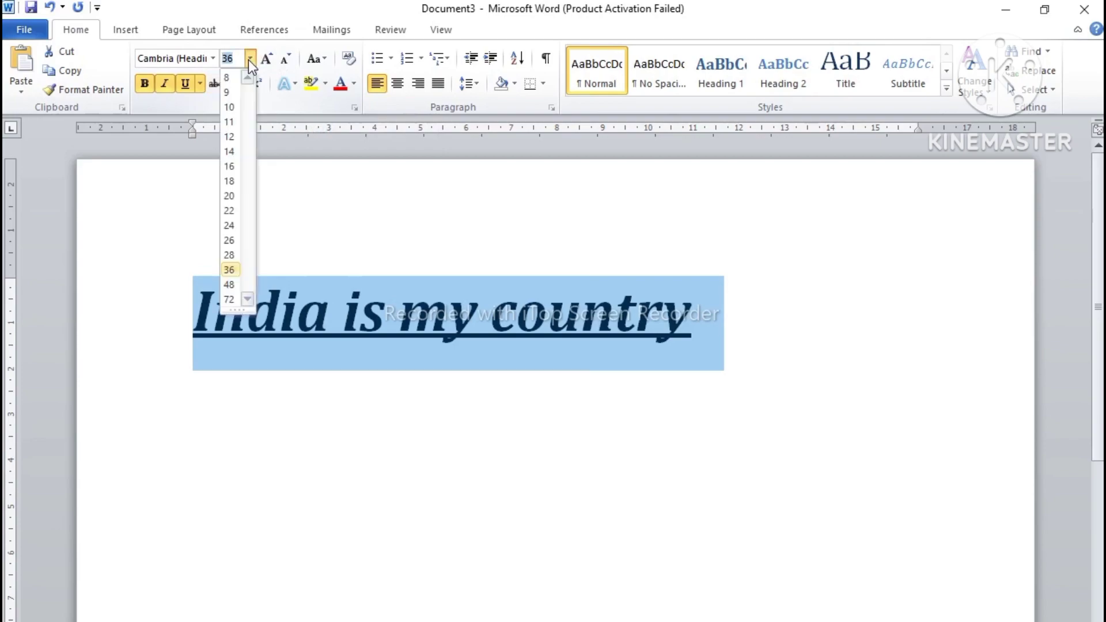
left_click(248, 64)
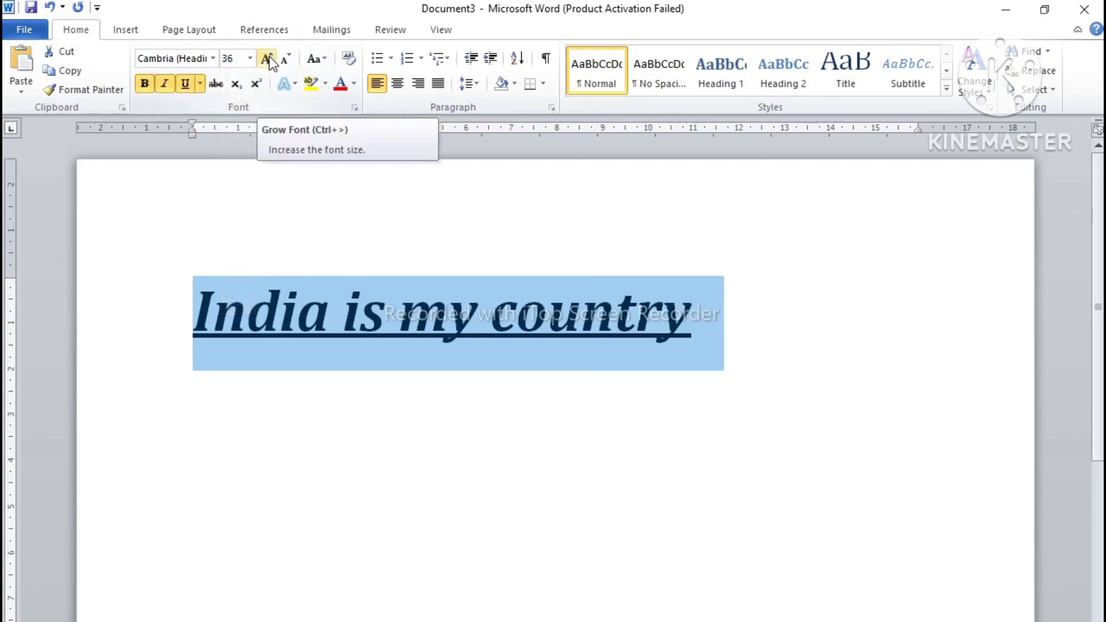
left_click(268, 57)
left_click(269, 57)
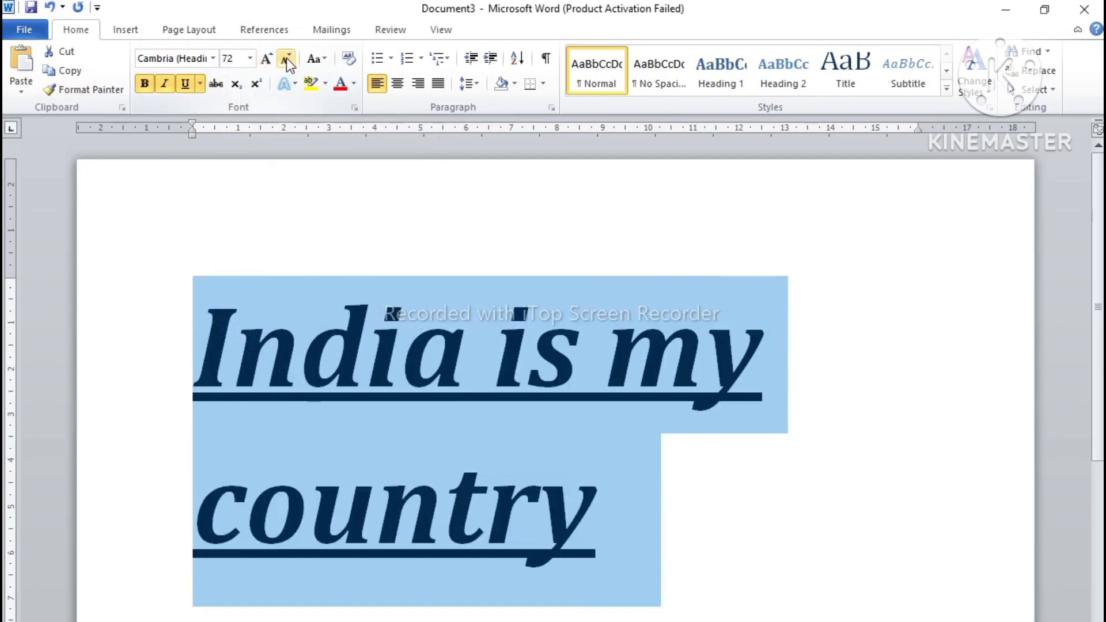
left_click(286, 58)
left_click(286, 58)
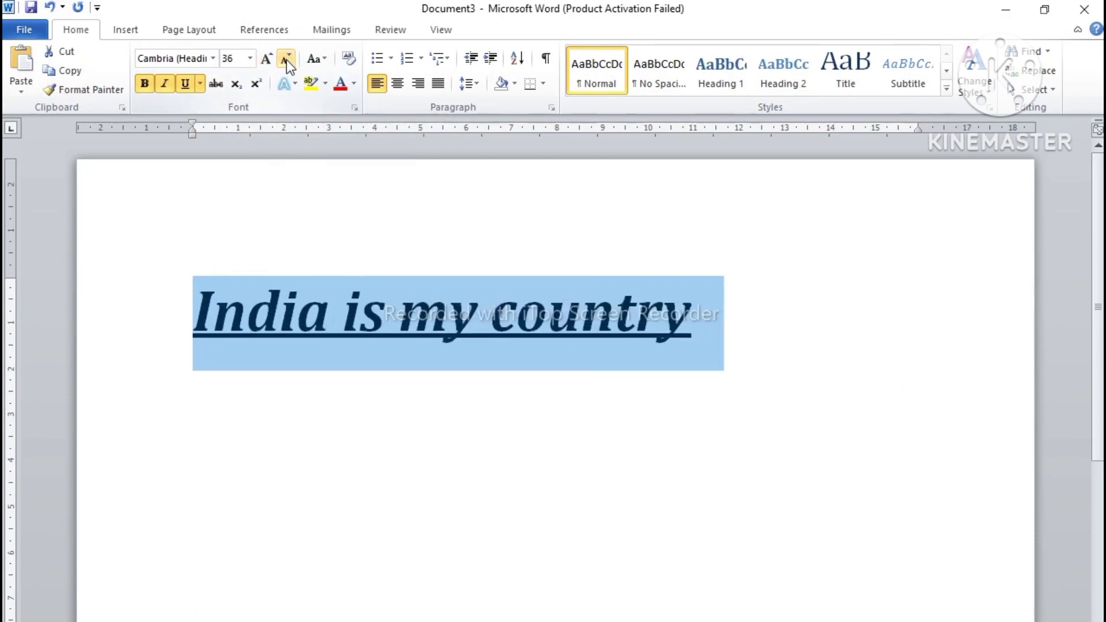
left_click(286, 60)
left_click(273, 59)
left_click(272, 62)
left_click(271, 64)
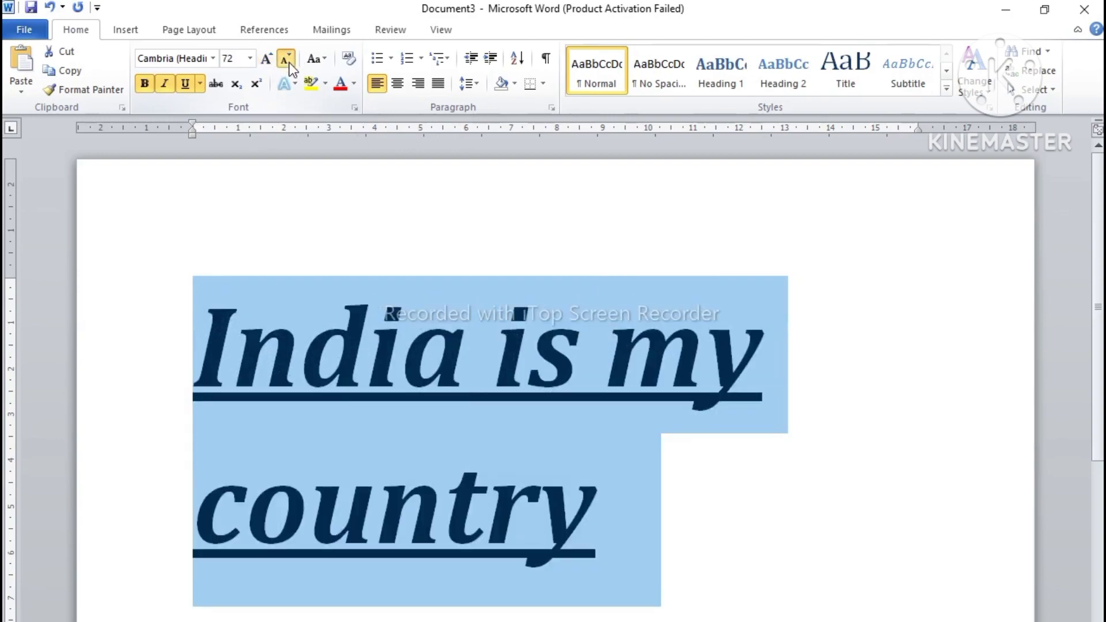
left_click(290, 64)
left_click(290, 64)
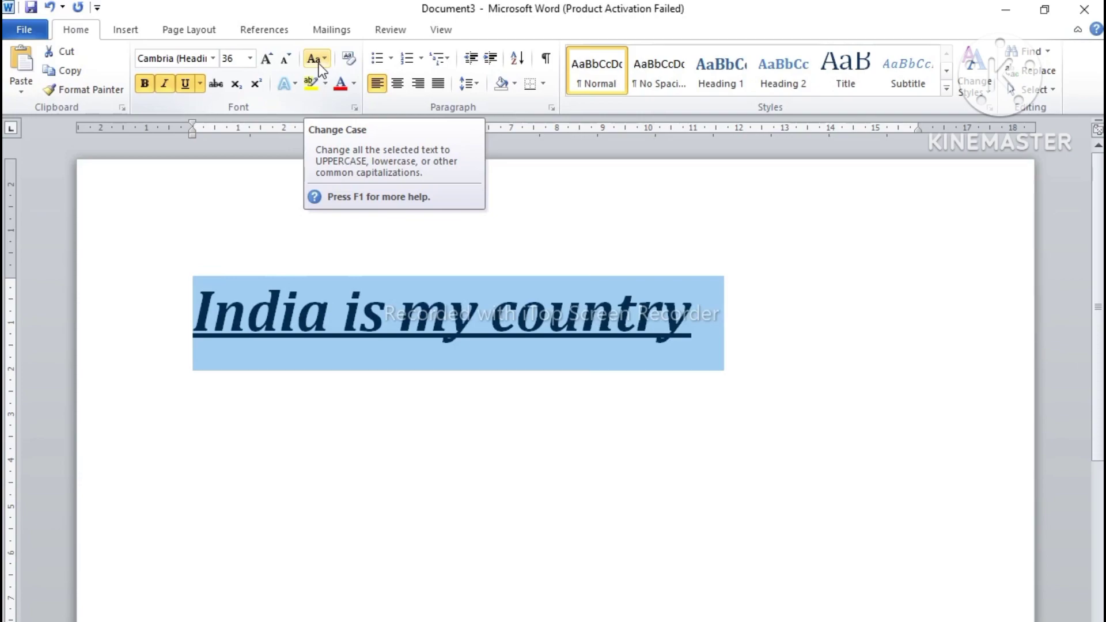
Reselect the line and apply Change Case lowercase, making it 'india is my country'.
left_click(325, 60)
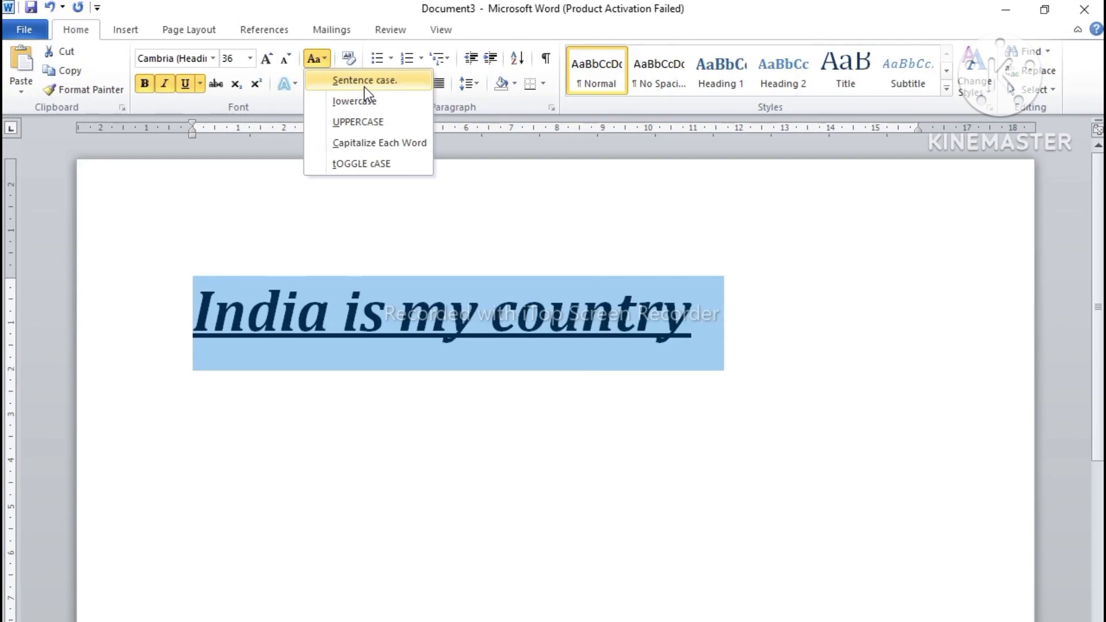
left_click(364, 81)
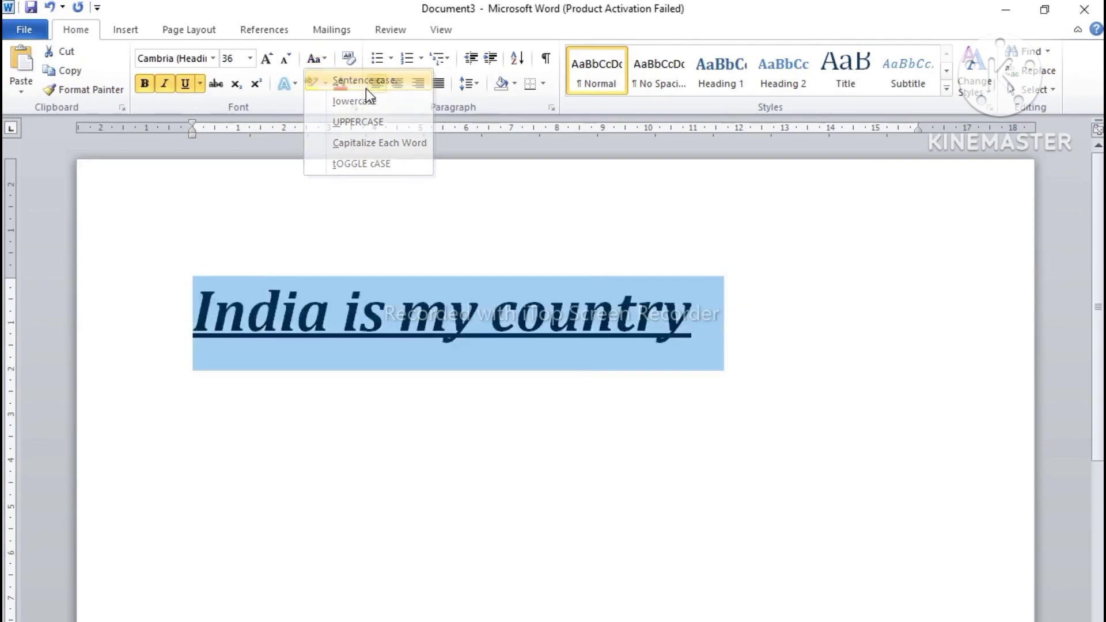
left_click(229, 346)
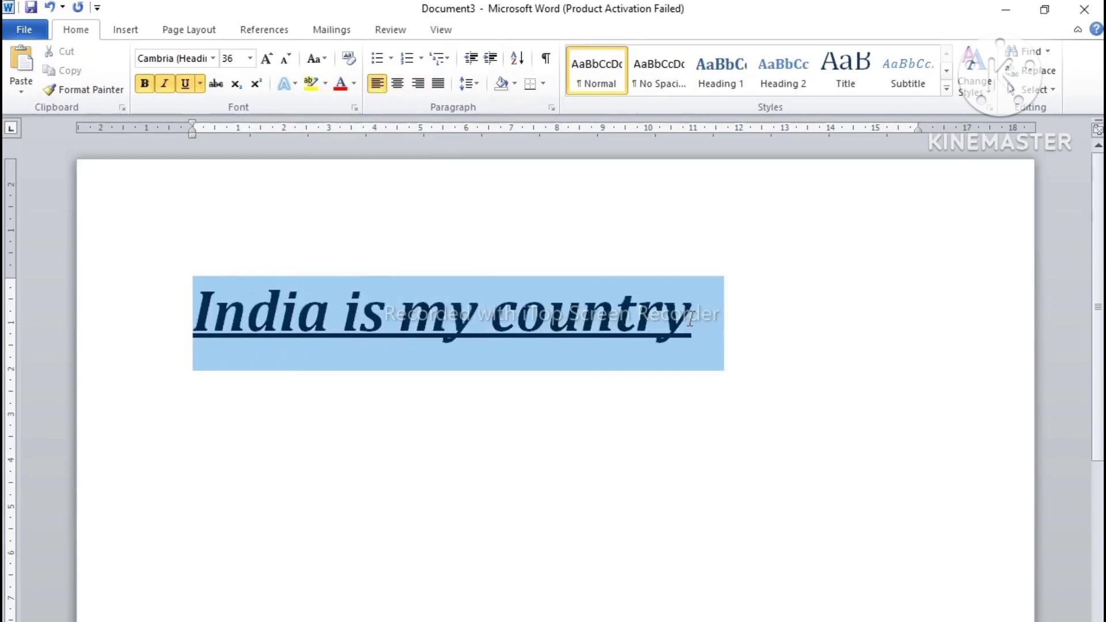
left_click_drag(188, 329, 661, 325)
left_click(131, 319)
left_click_drag(199, 317, 602, 301)
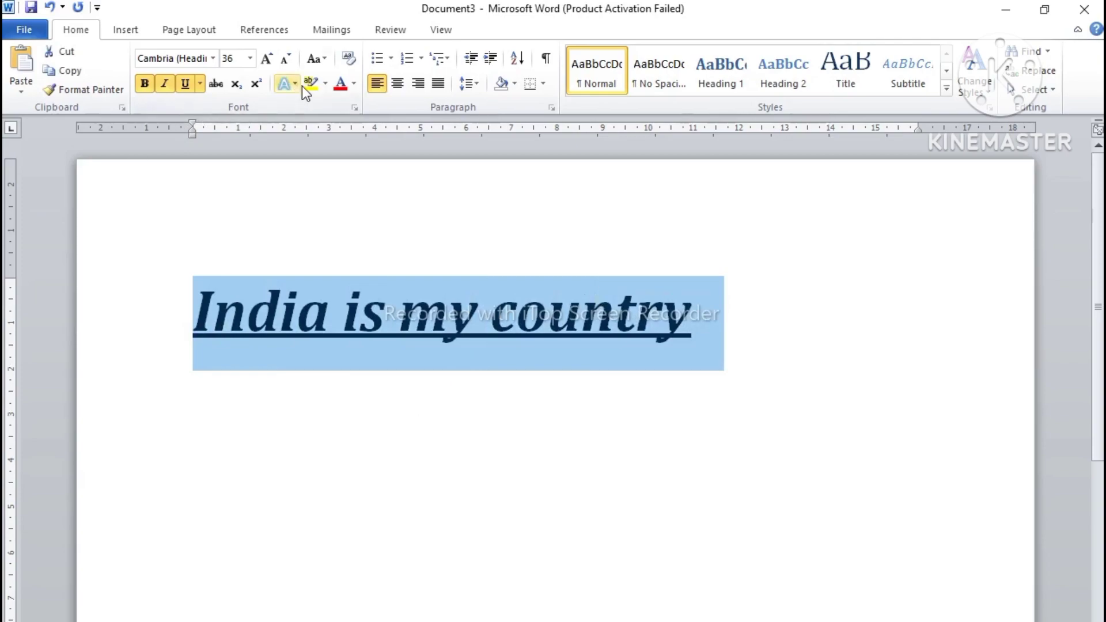
left_click(325, 59)
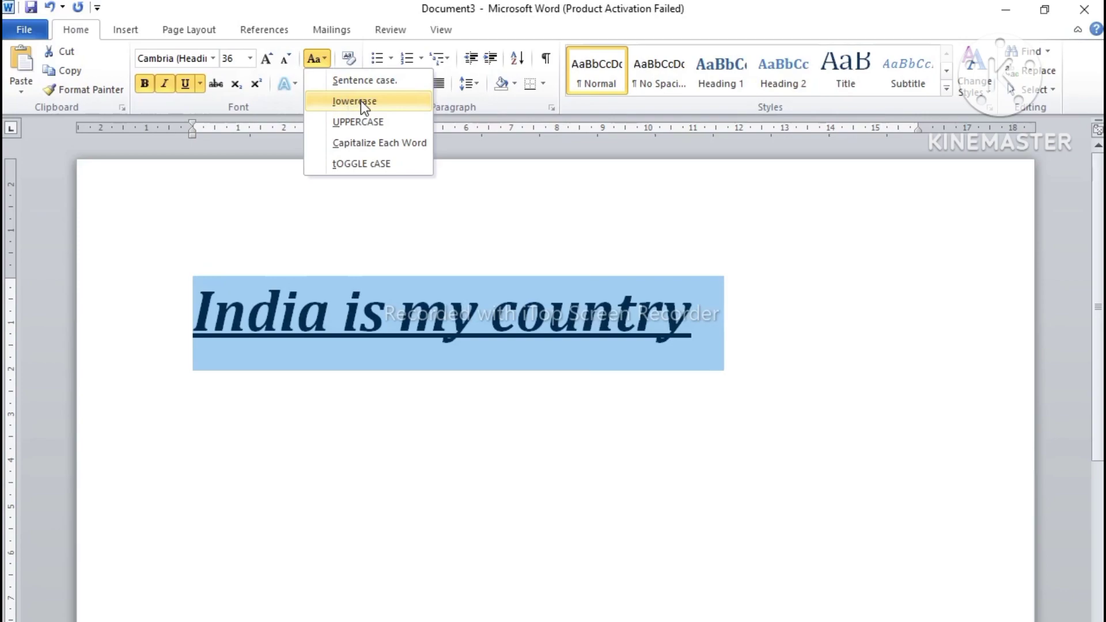
left_click(361, 102)
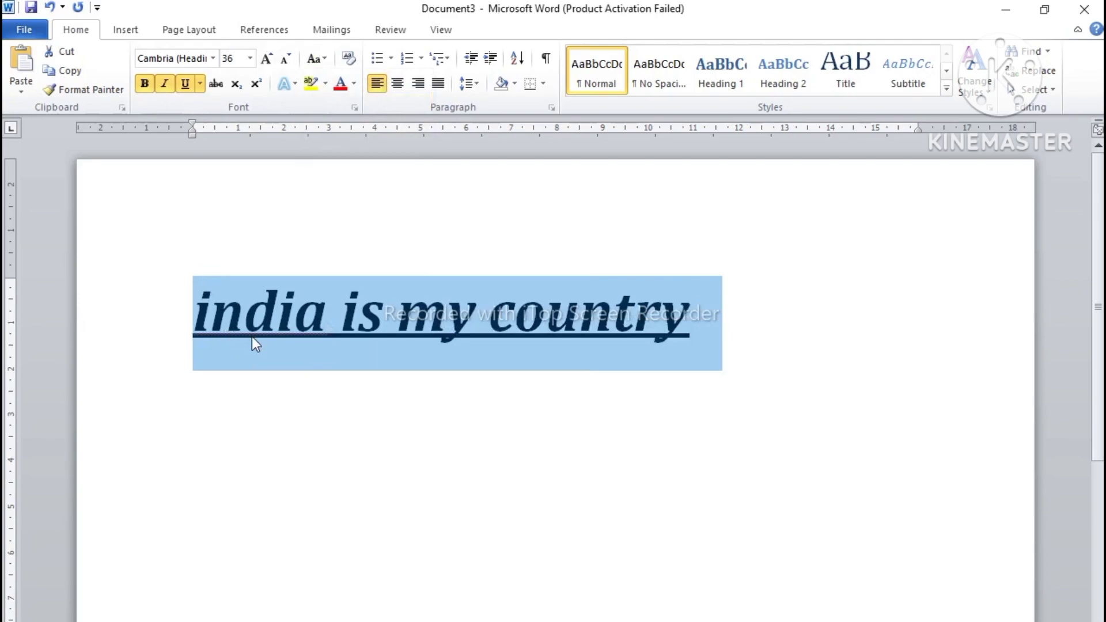
Convert the line to UPPERCASE, then to Capitalize Each Word so it reads 'India Is My Country'.
left_click(320, 61)
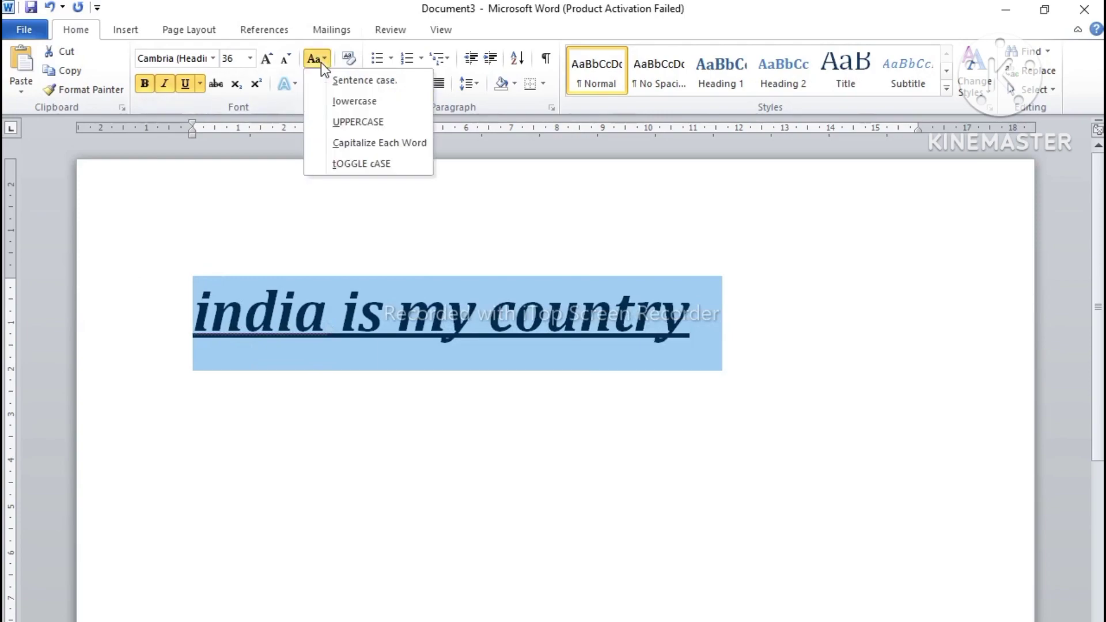
left_click(345, 119)
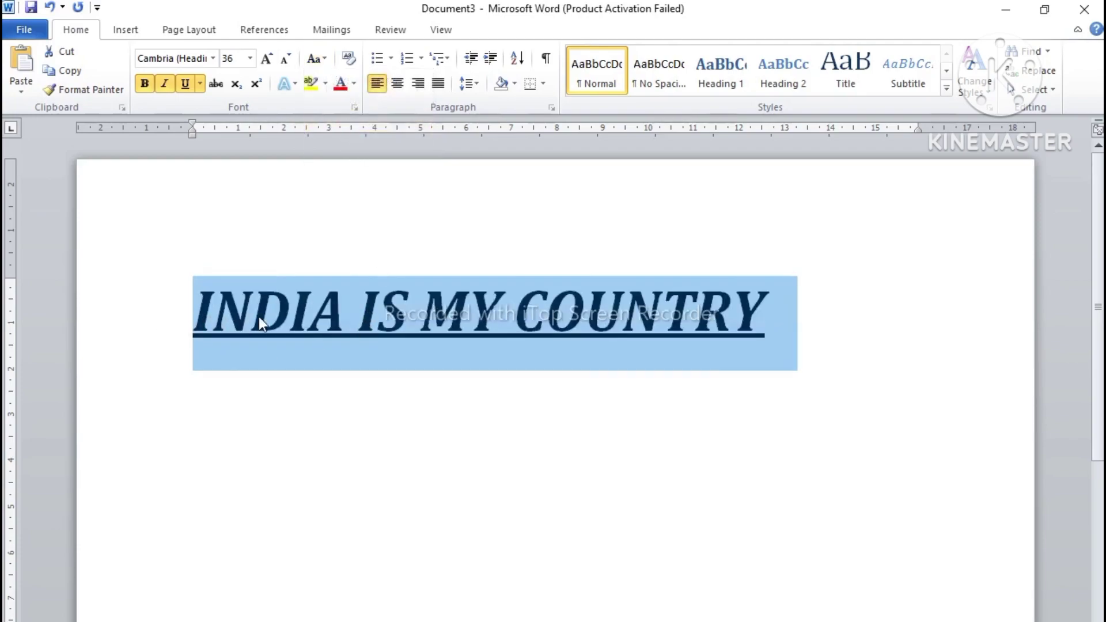
left_click(316, 58)
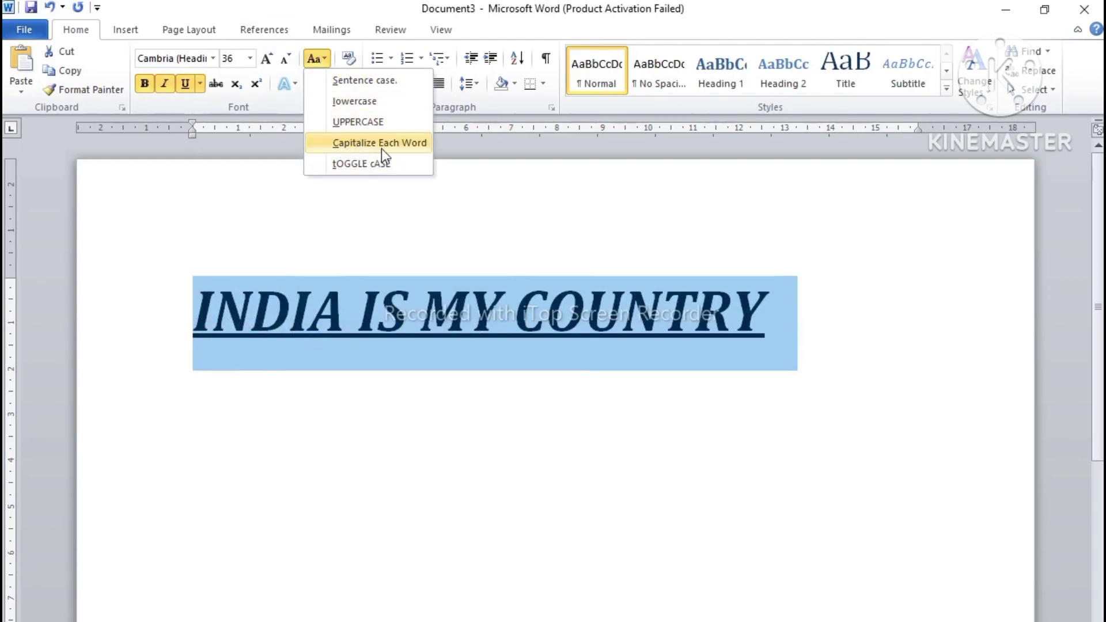
left_click(382, 145)
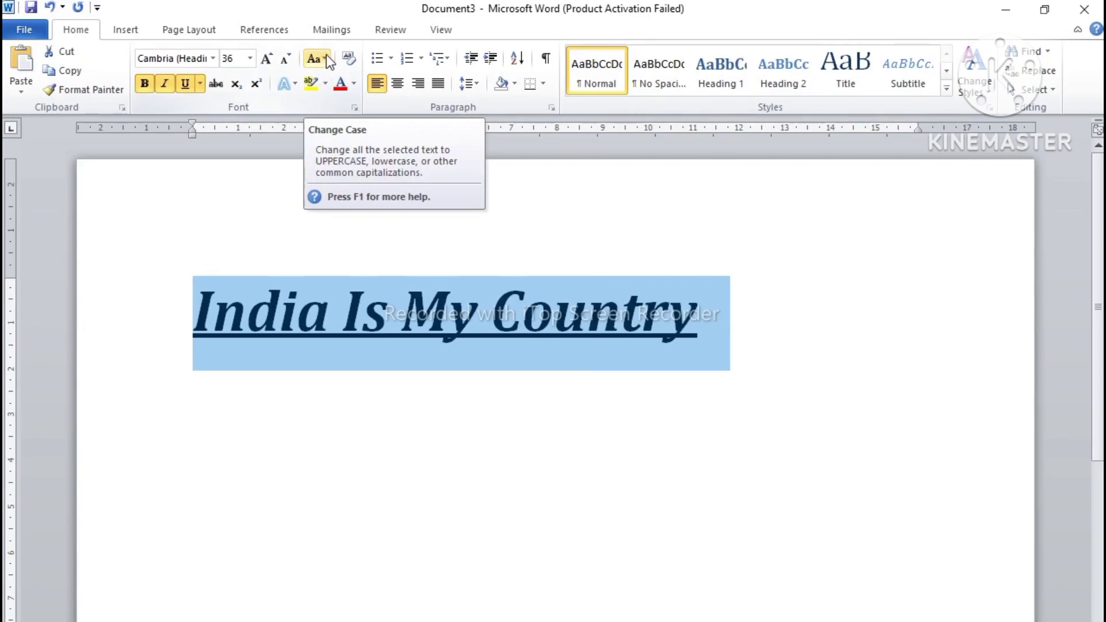
Colour the 'India Is My Country' line red, then change its font colour to green.
left_click(354, 88)
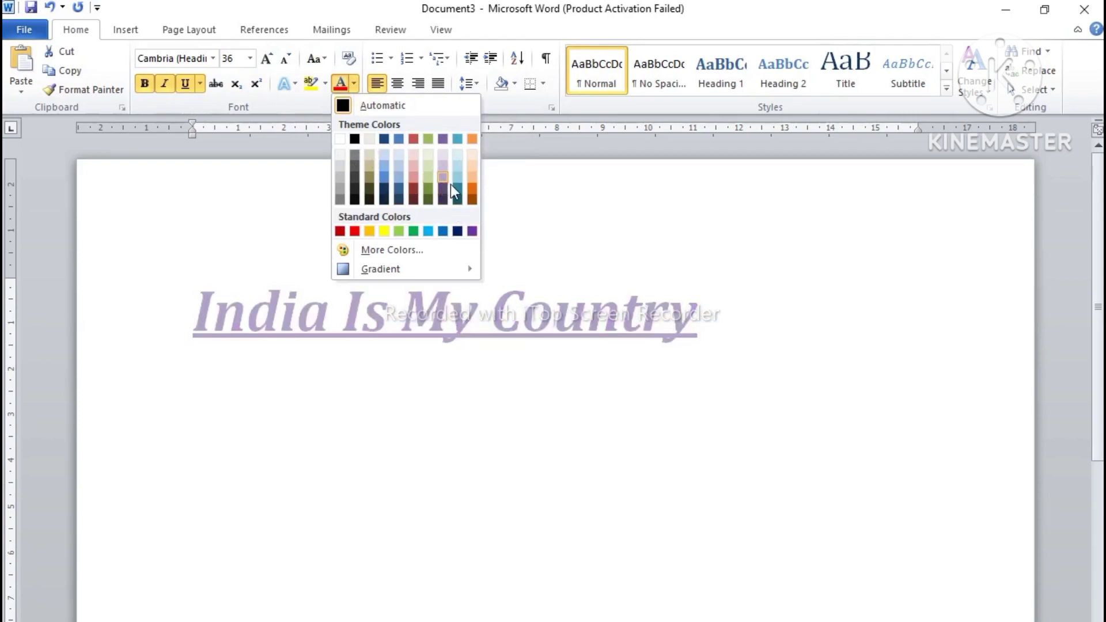
left_click(354, 231)
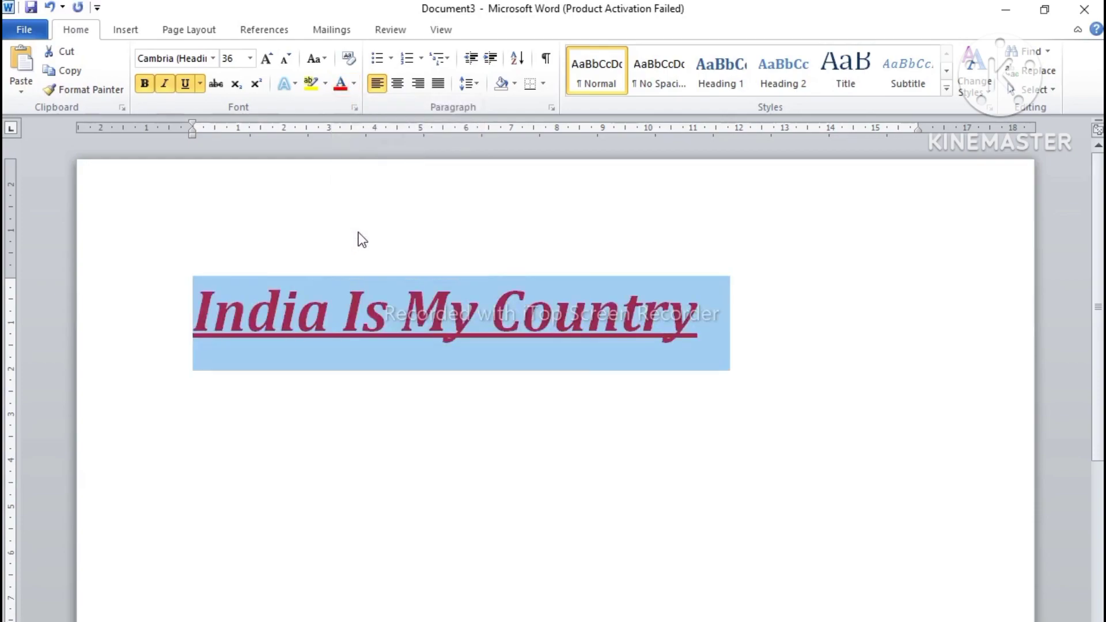
left_click(354, 84)
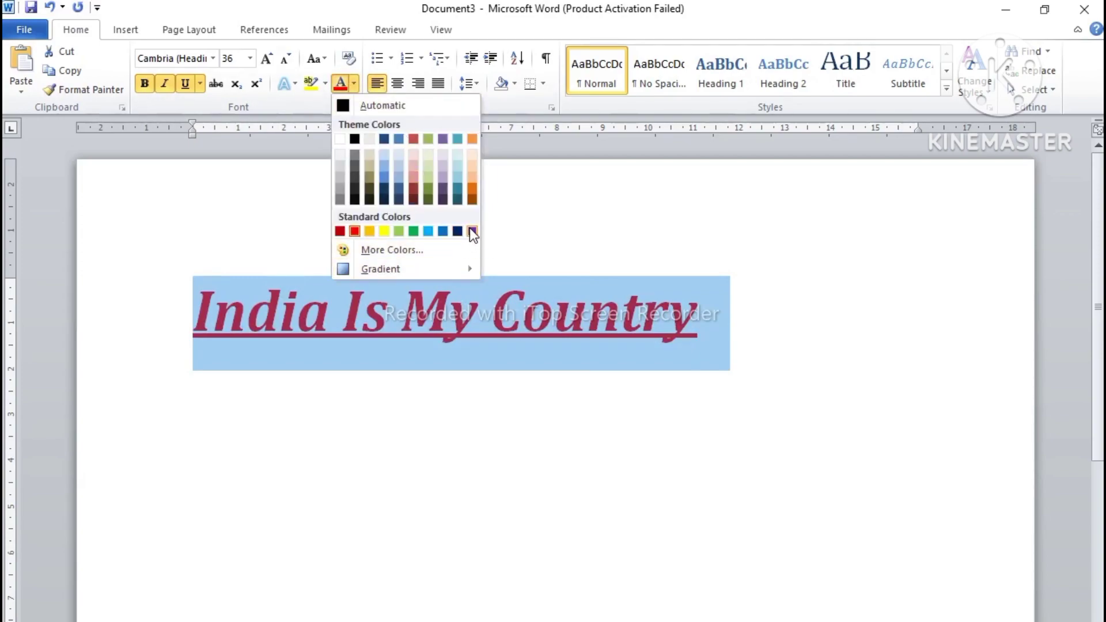
left_click(416, 230)
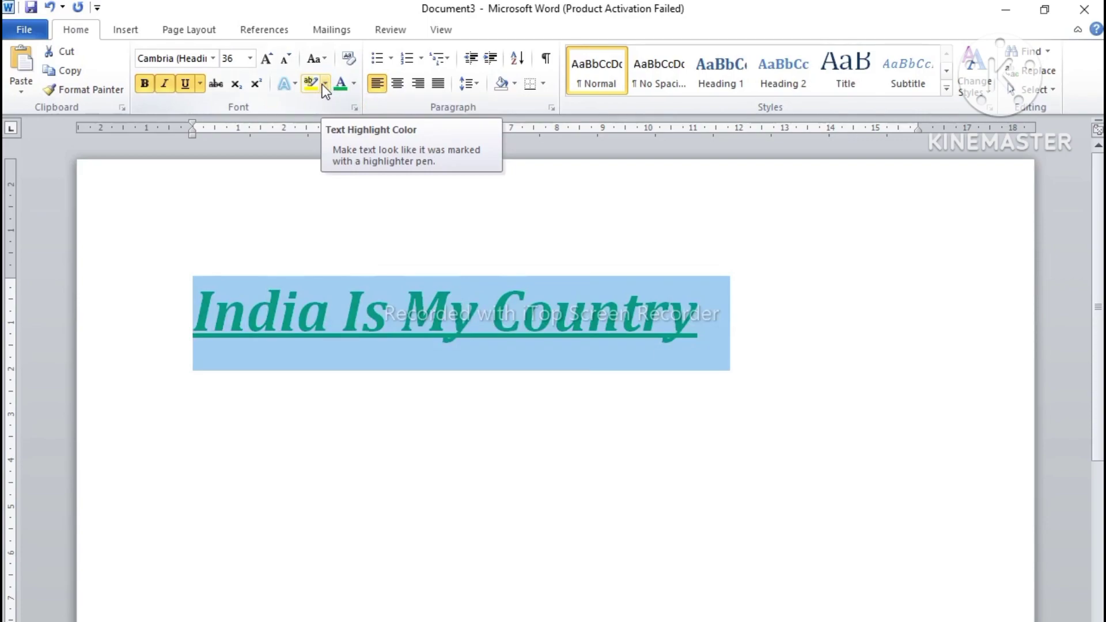
left_click(327, 85)
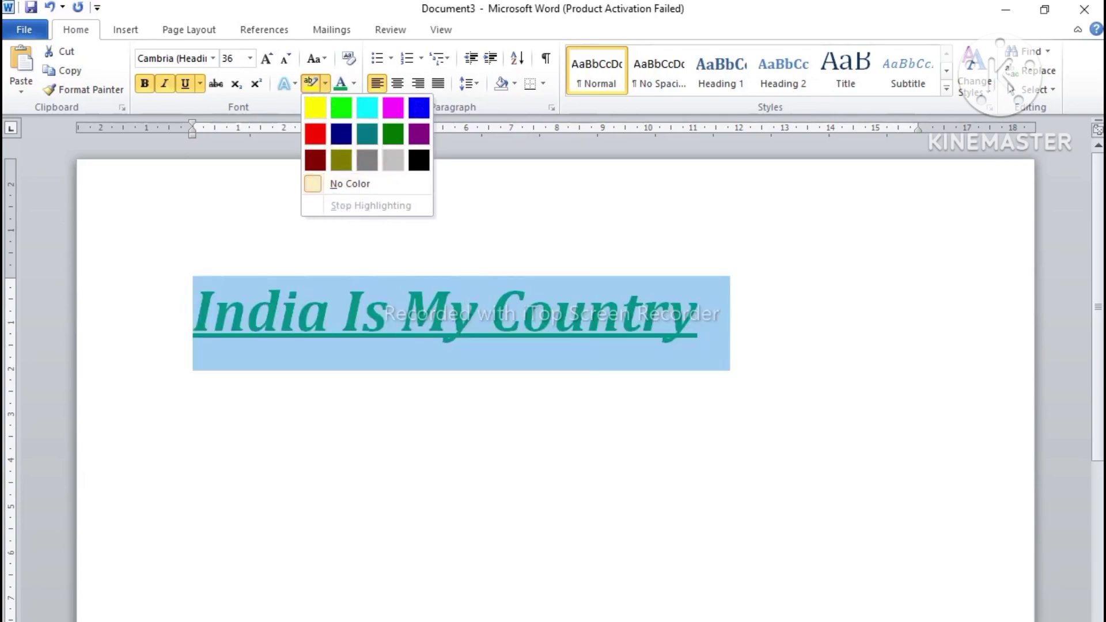
left_click(577, 432)
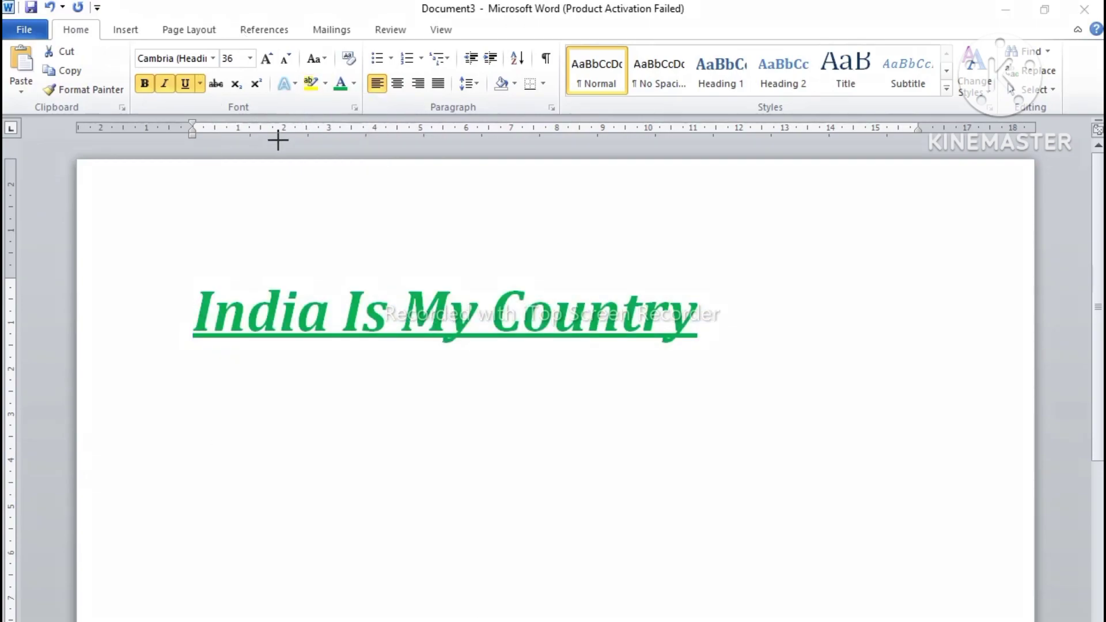
left_click_drag(275, 75, 302, 107)
left_click(191, 306)
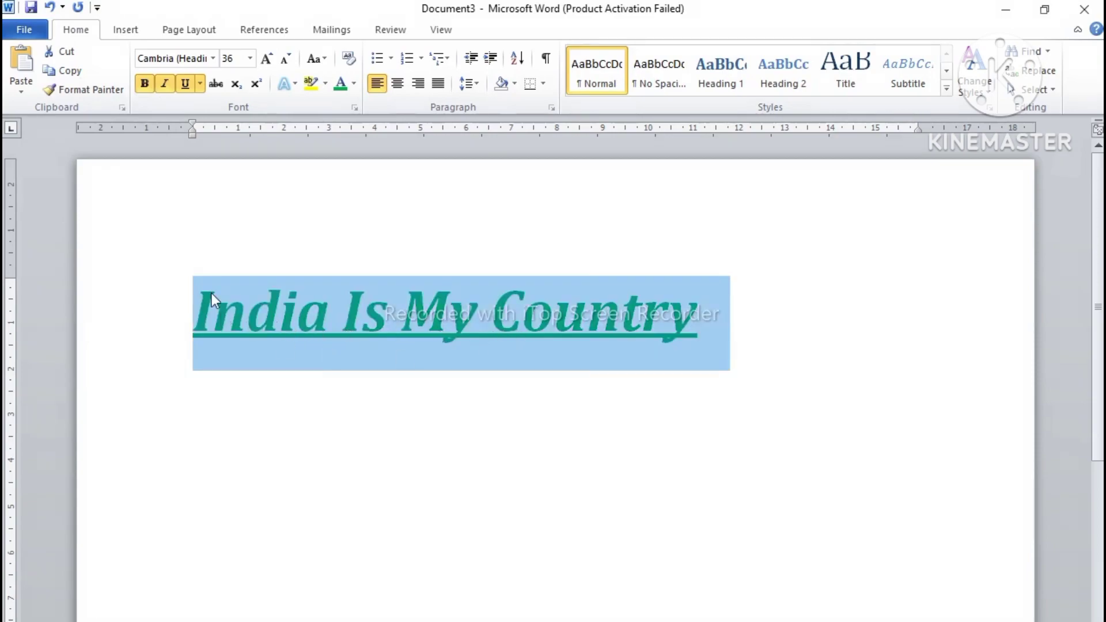
Apply a Reflection Variation text effect to the green 'India Is My Country' heading.
left_click(293, 87)
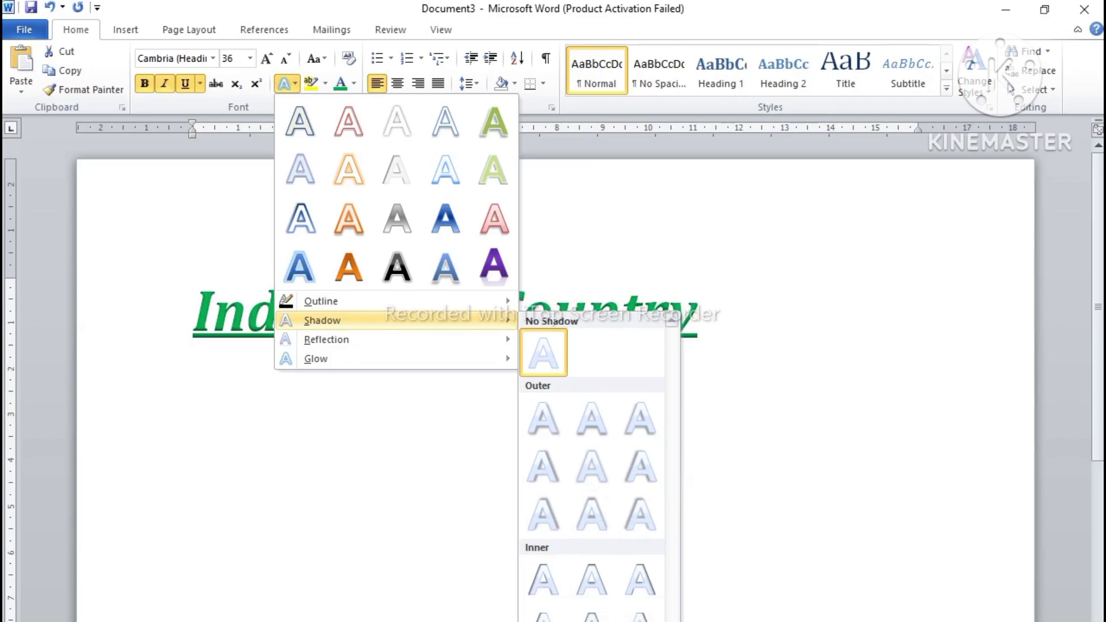
mouse_move(327, 341)
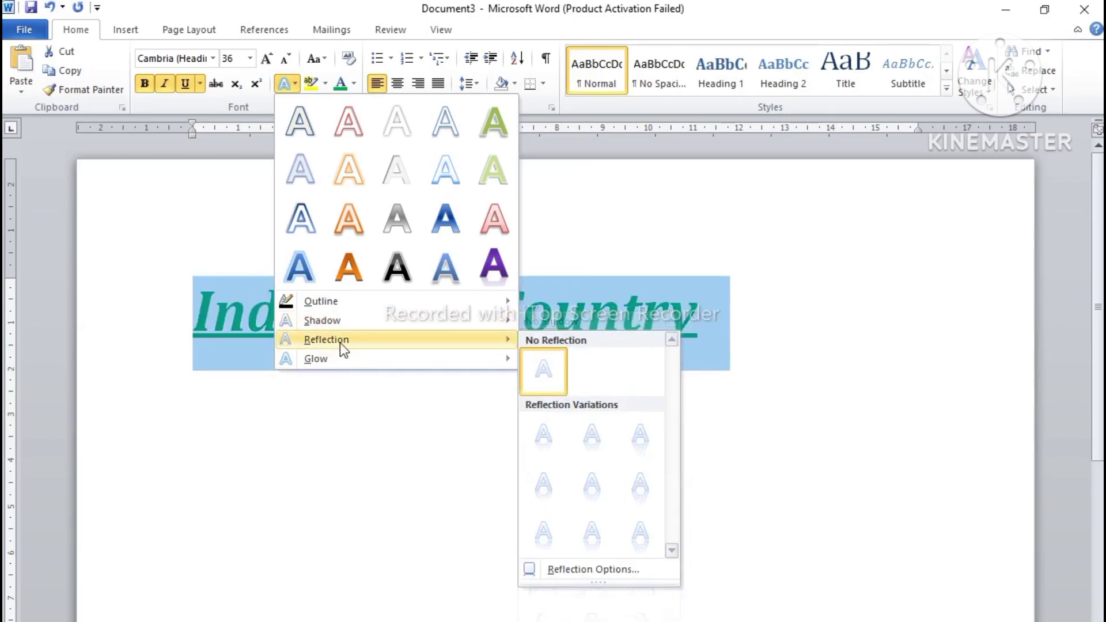
left_click(582, 489)
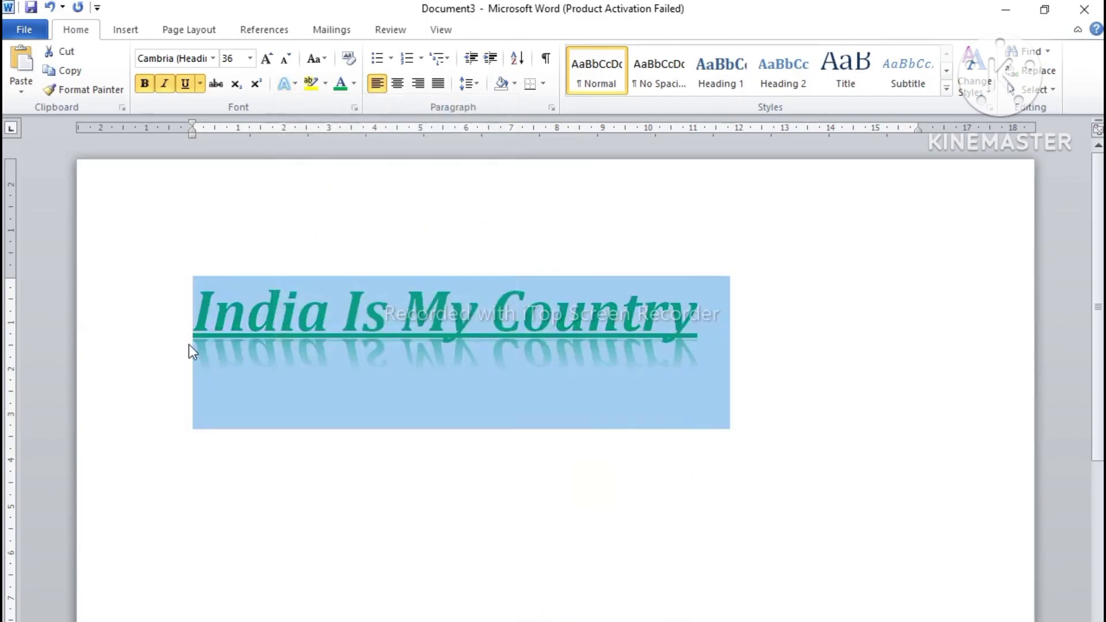
left_click(746, 391)
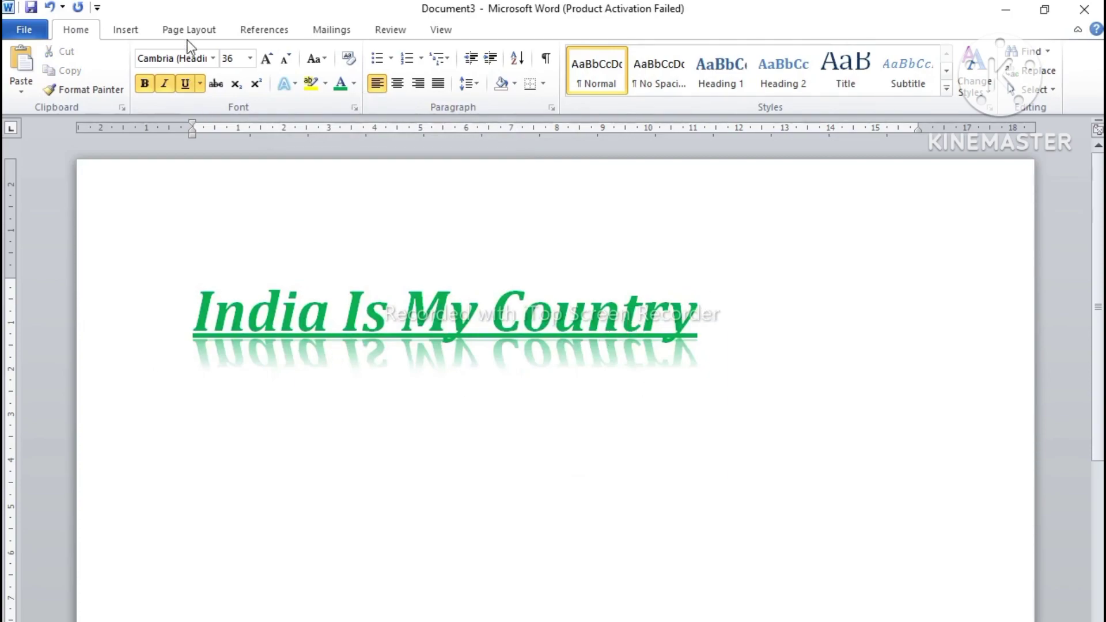
left_click(296, 84)
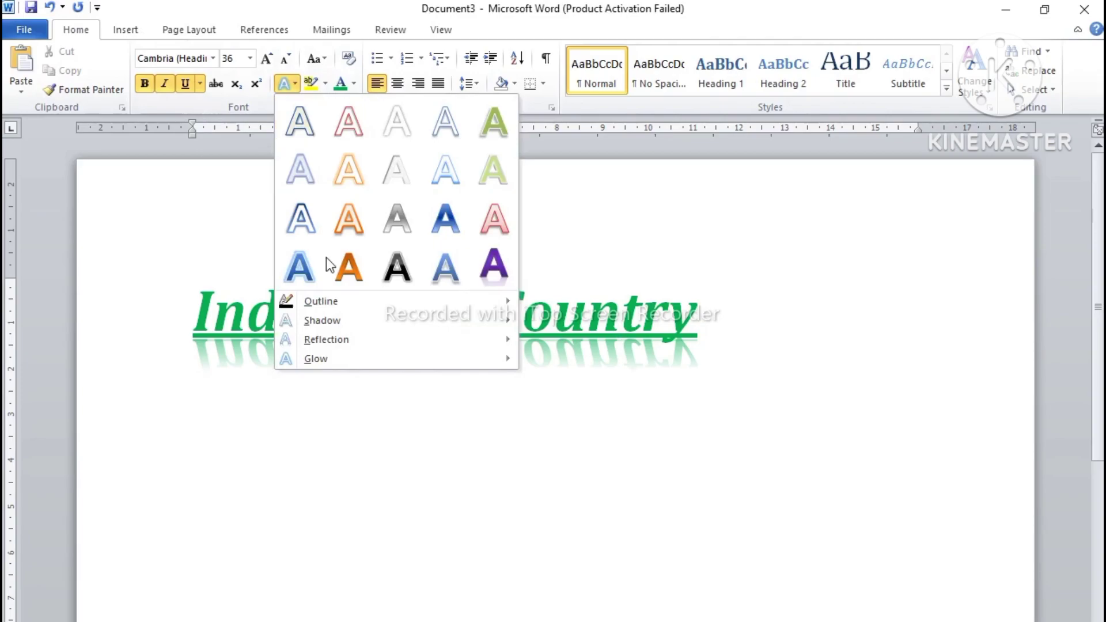
mouse_move(327, 339)
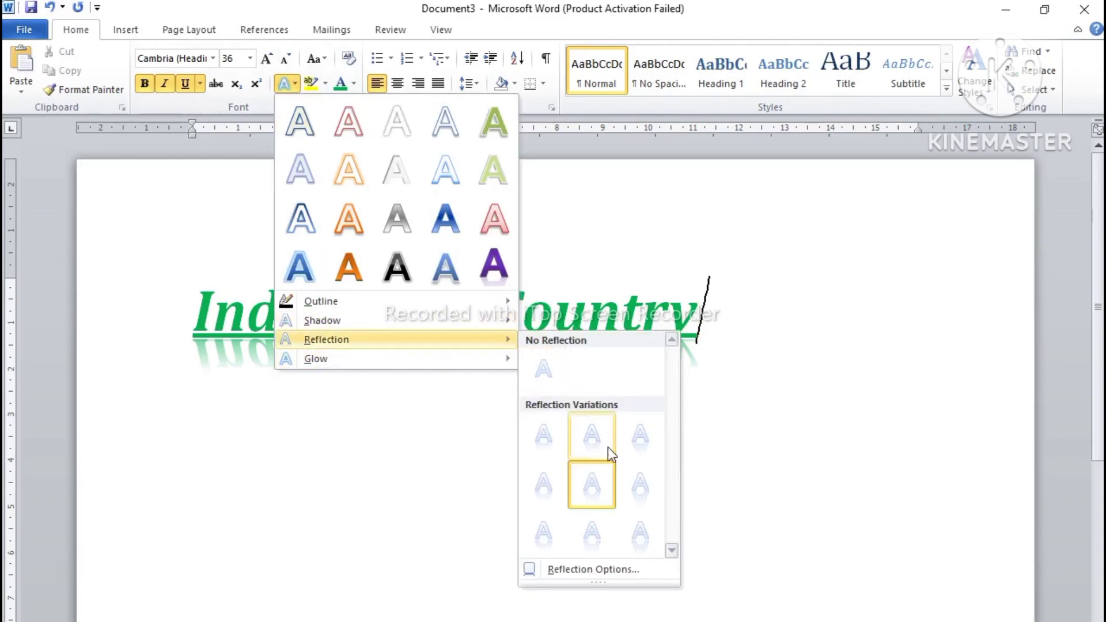
left_click(634, 485)
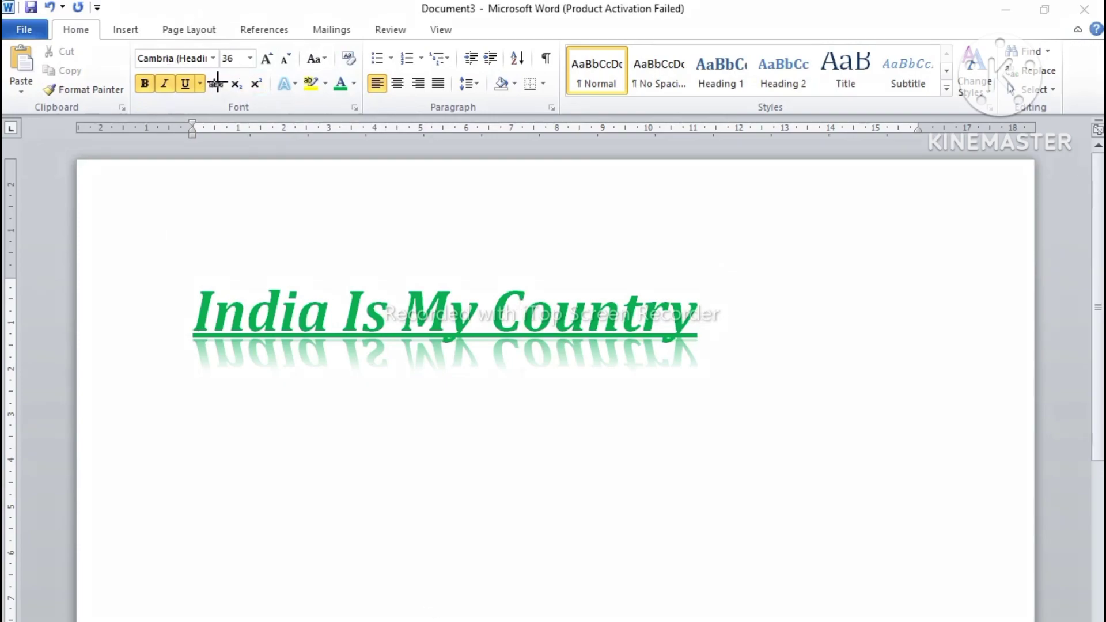
Trim the text to 'H2' by deleting the trailing 0 and a stray o.
left_click_drag(221, 76, 274, 102)
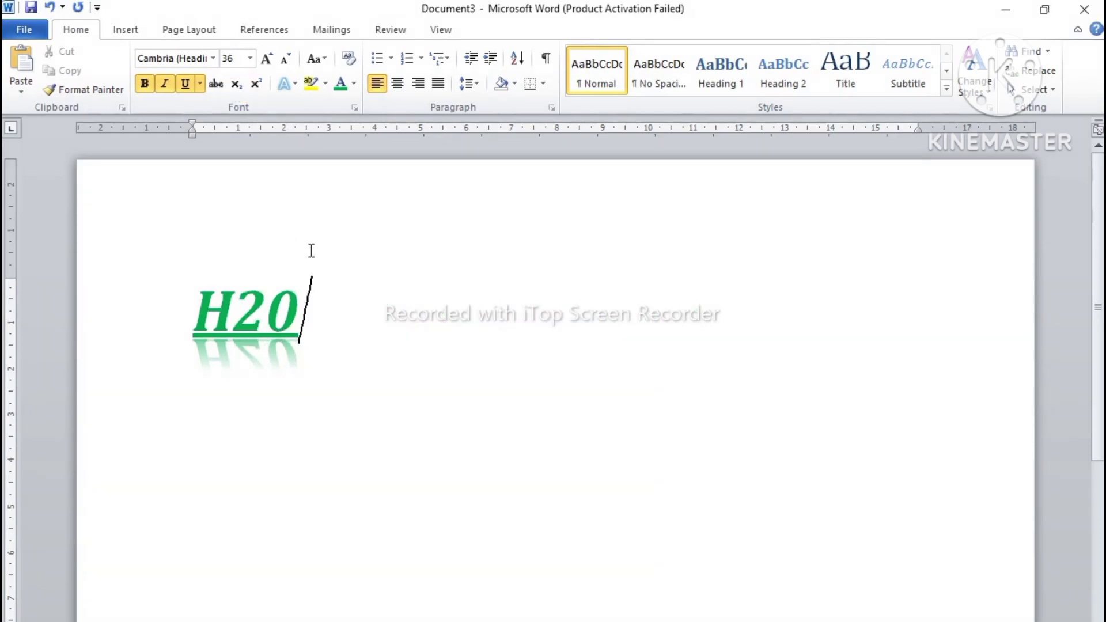
left_click_drag(309, 309, 153, 313)
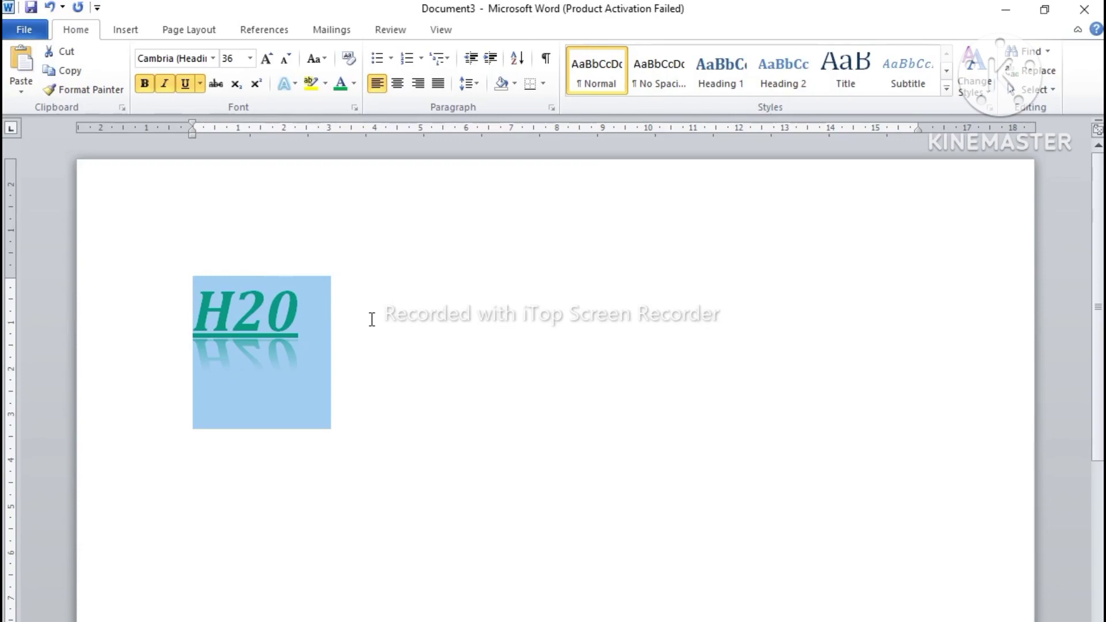
left_click(372, 320)
key("BackSpace")
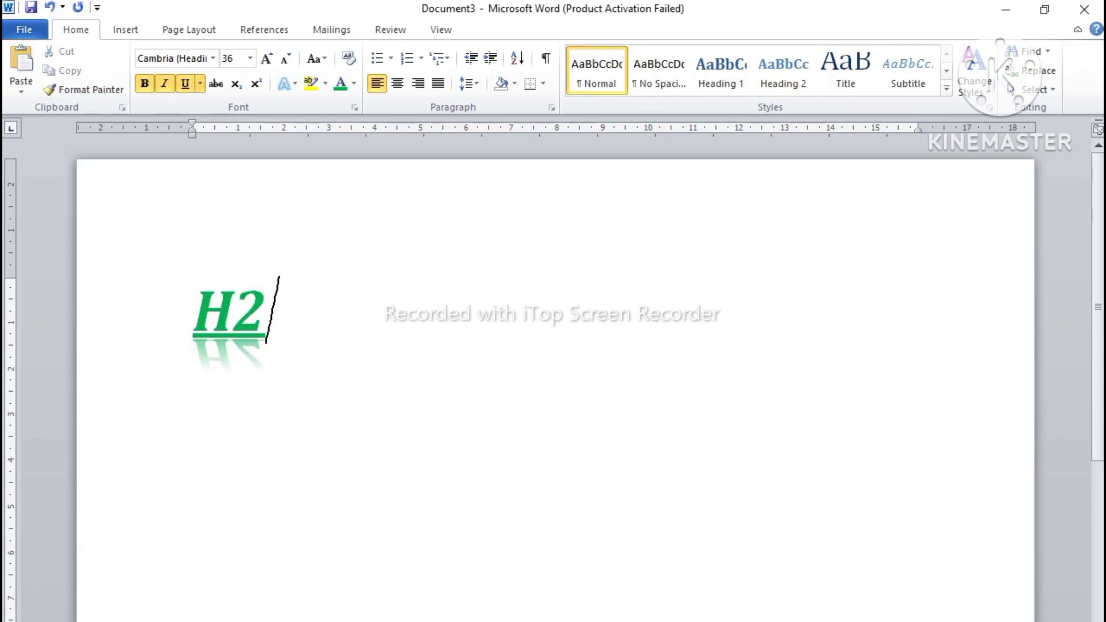
type("o")
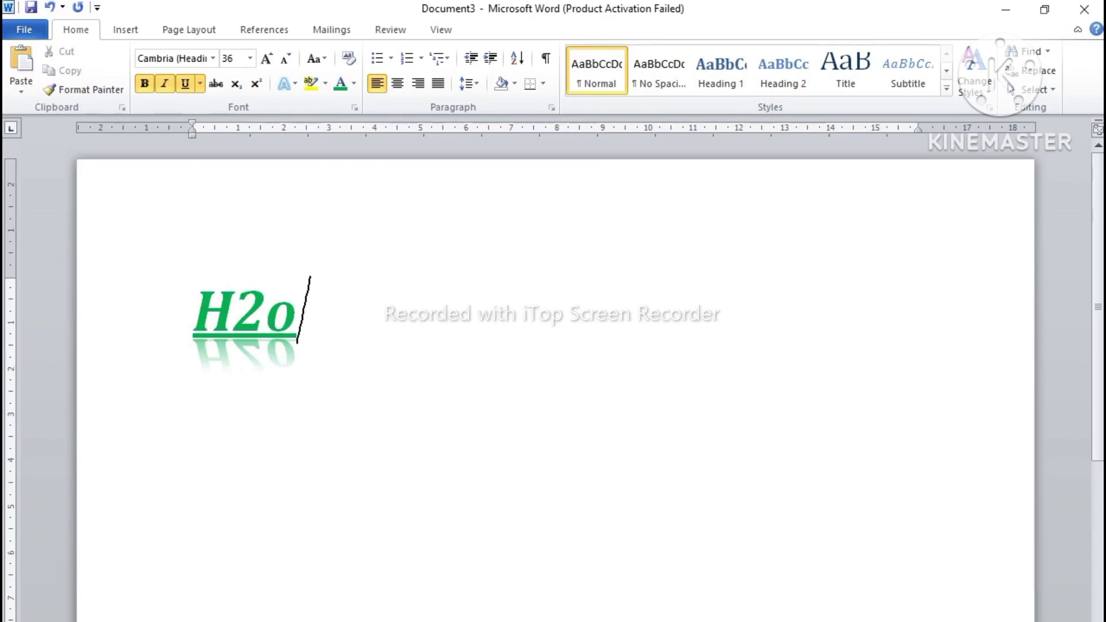
key("BackSpace")
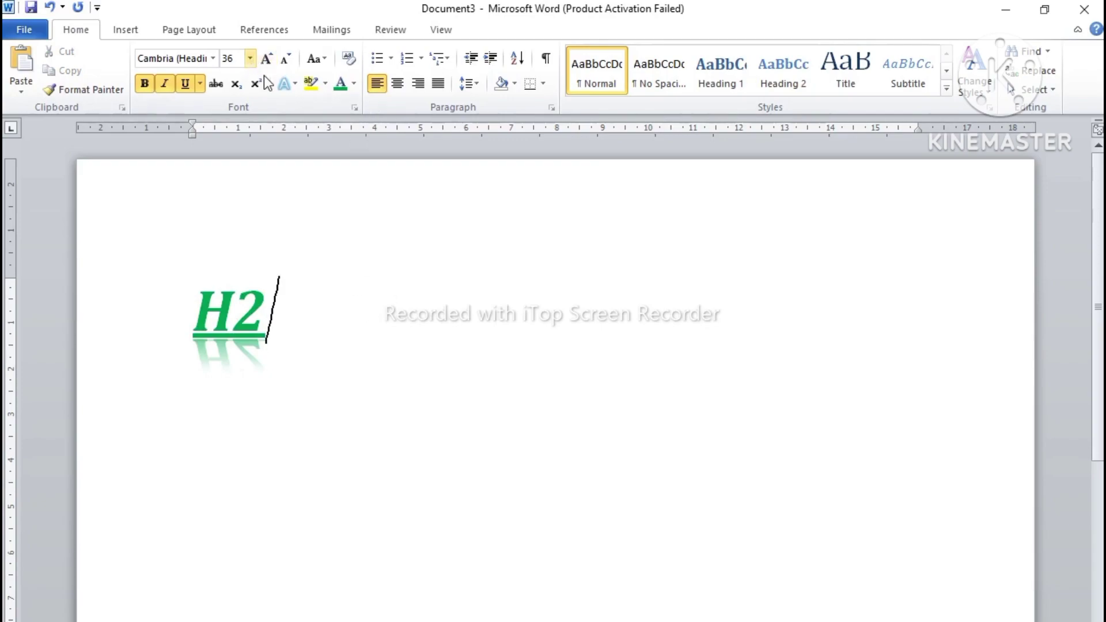
Give H2 the plainest text effect style, No Outline, and black font colour.
left_click(295, 85)
left_click(300, 125)
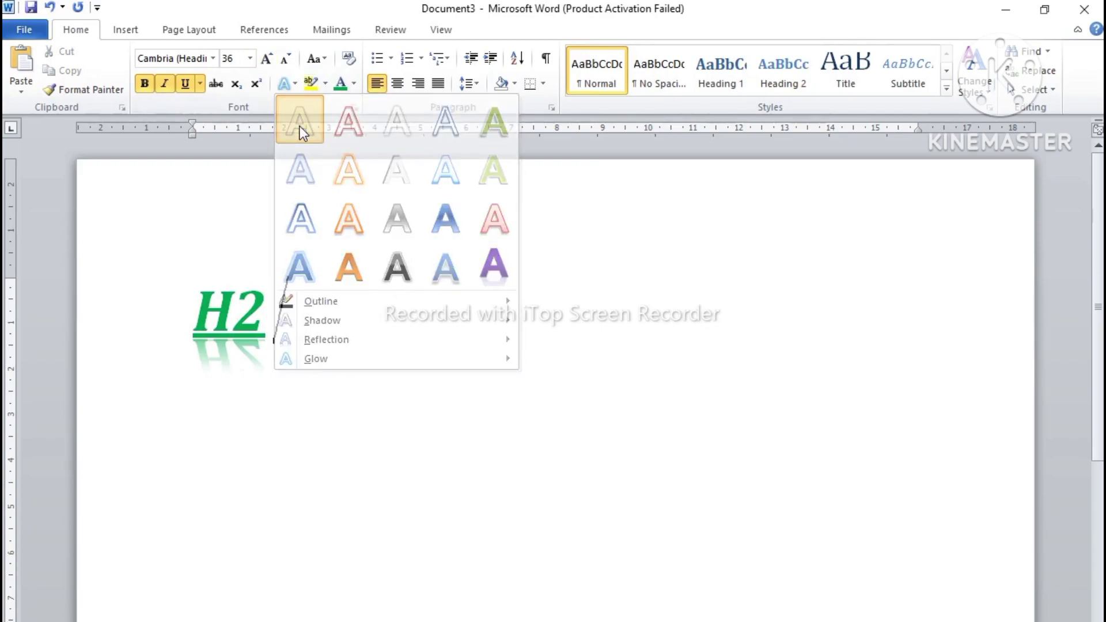
left_click_drag(291, 316, 199, 325)
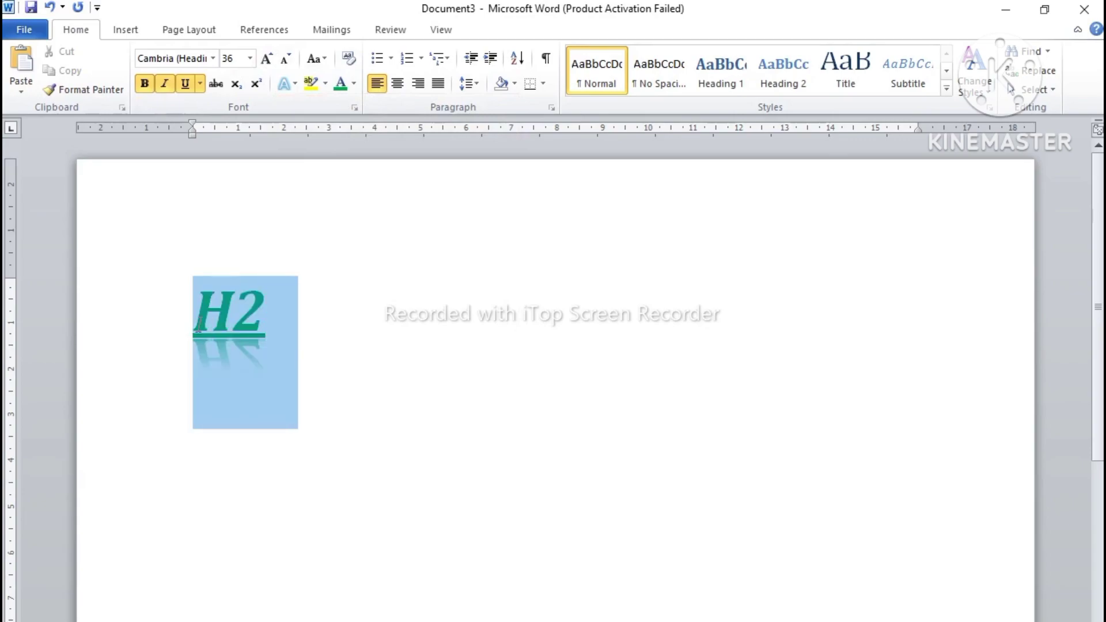
left_click(295, 85)
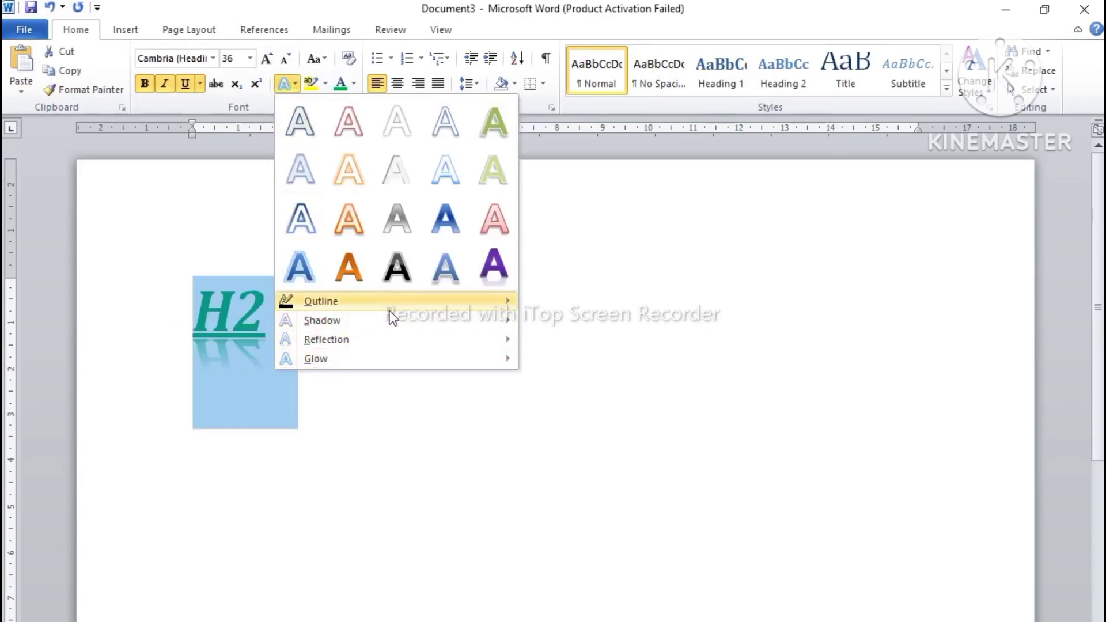
mouse_move(321, 300)
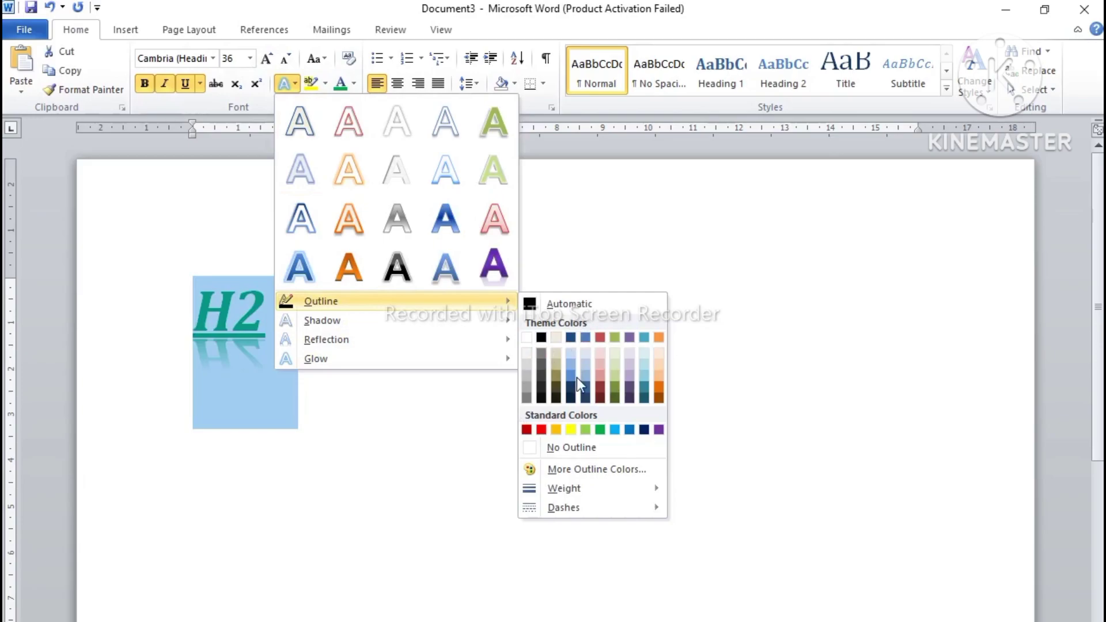
left_click(582, 448)
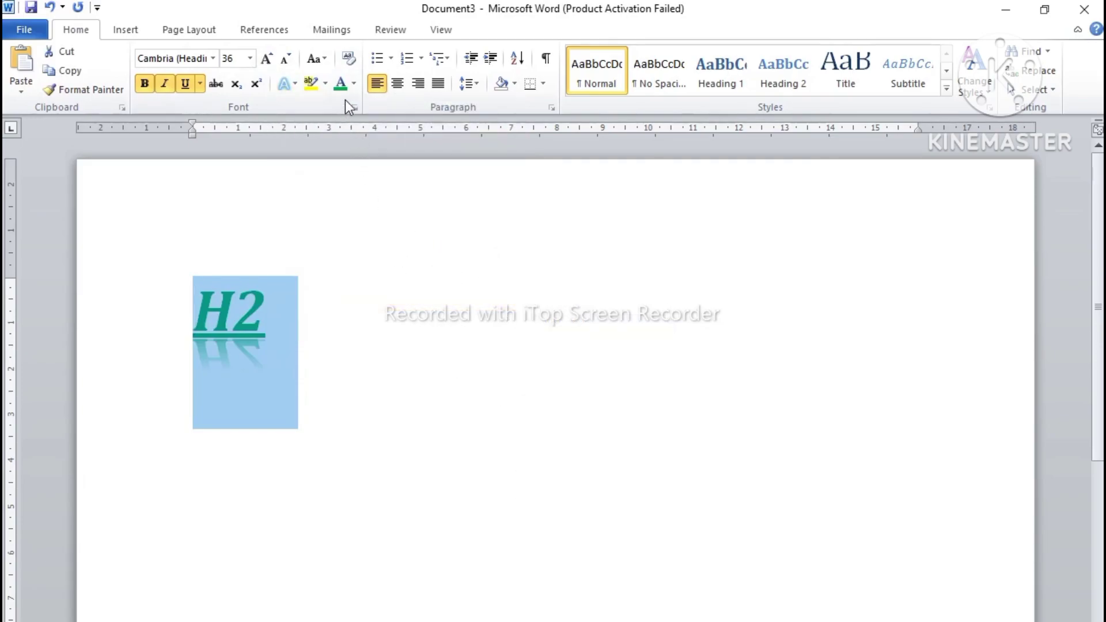
left_click(354, 84)
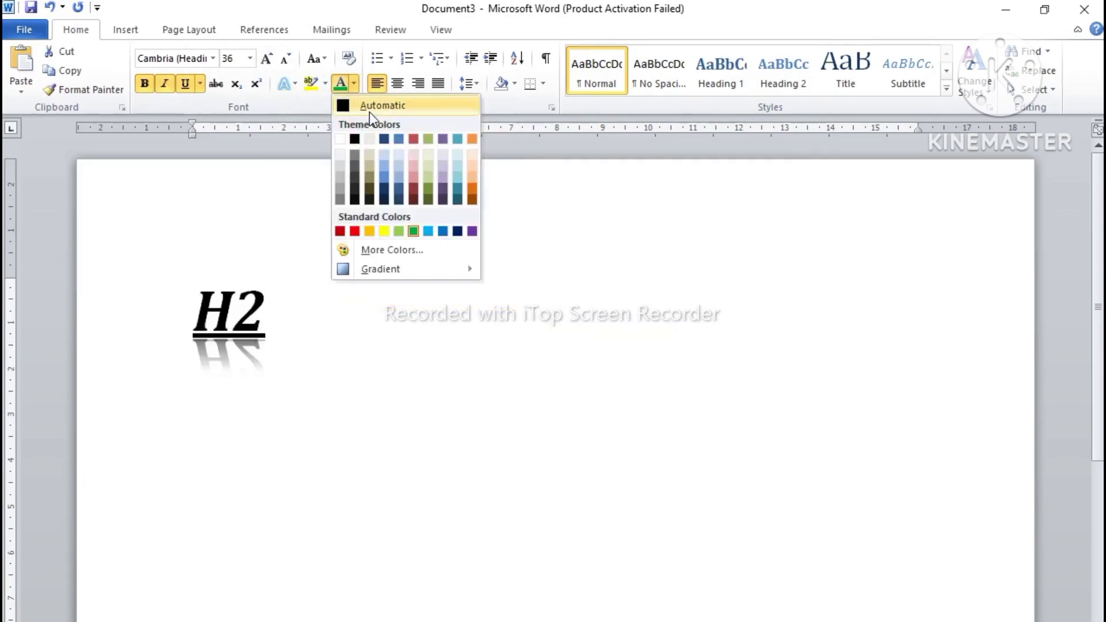
left_click(358, 140)
Remove the reflection, italic and underline from H2.
left_click(283, 87)
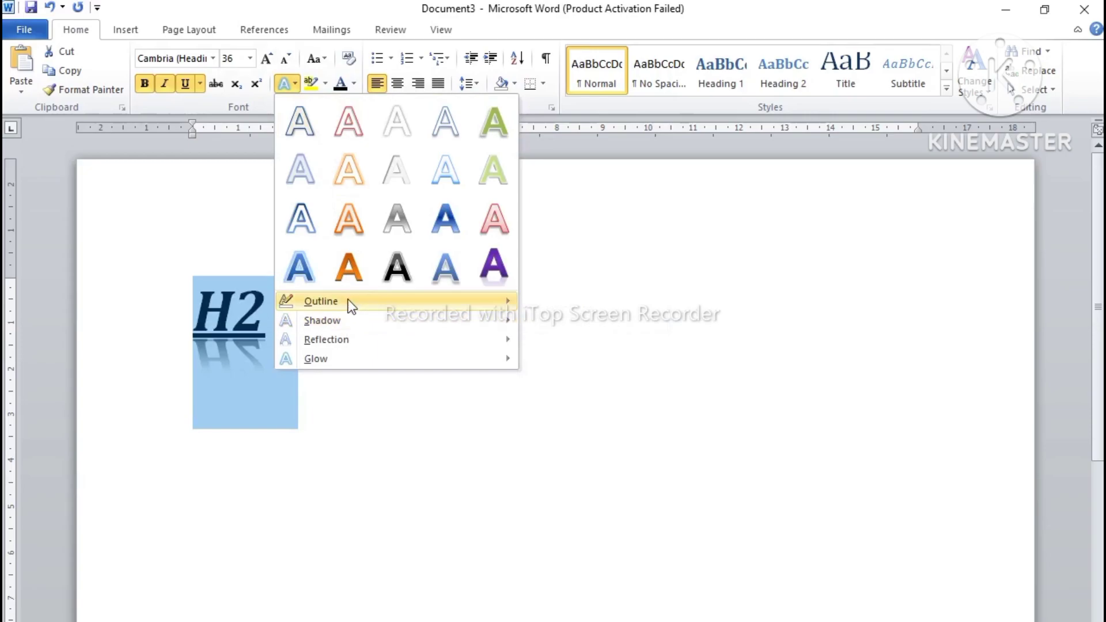
mouse_move(327, 340)
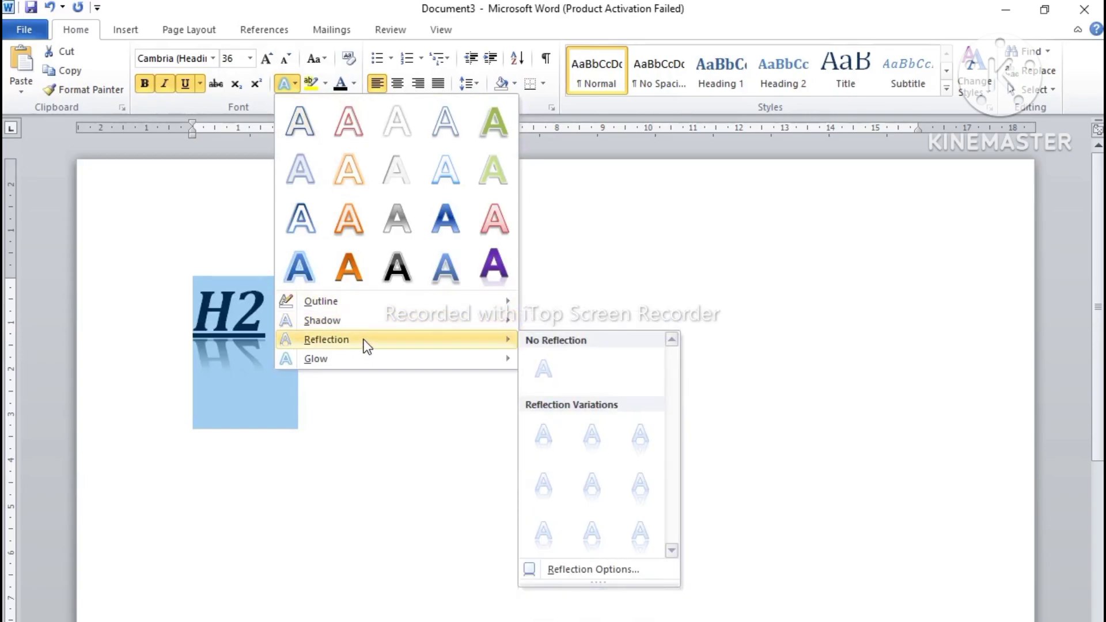
left_click(544, 370)
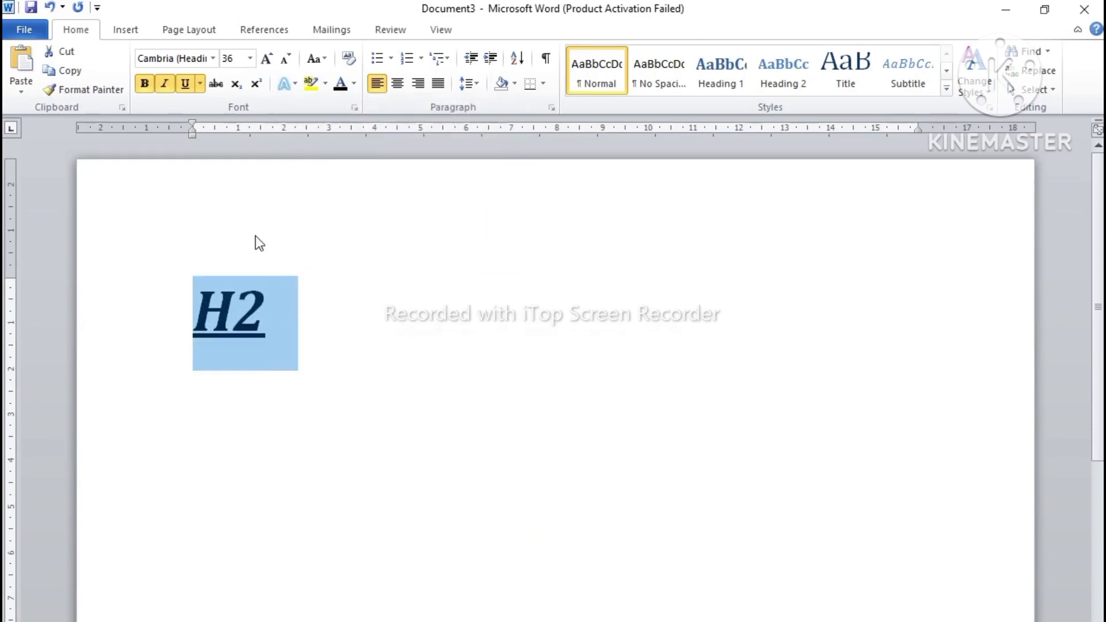
left_click(165, 87)
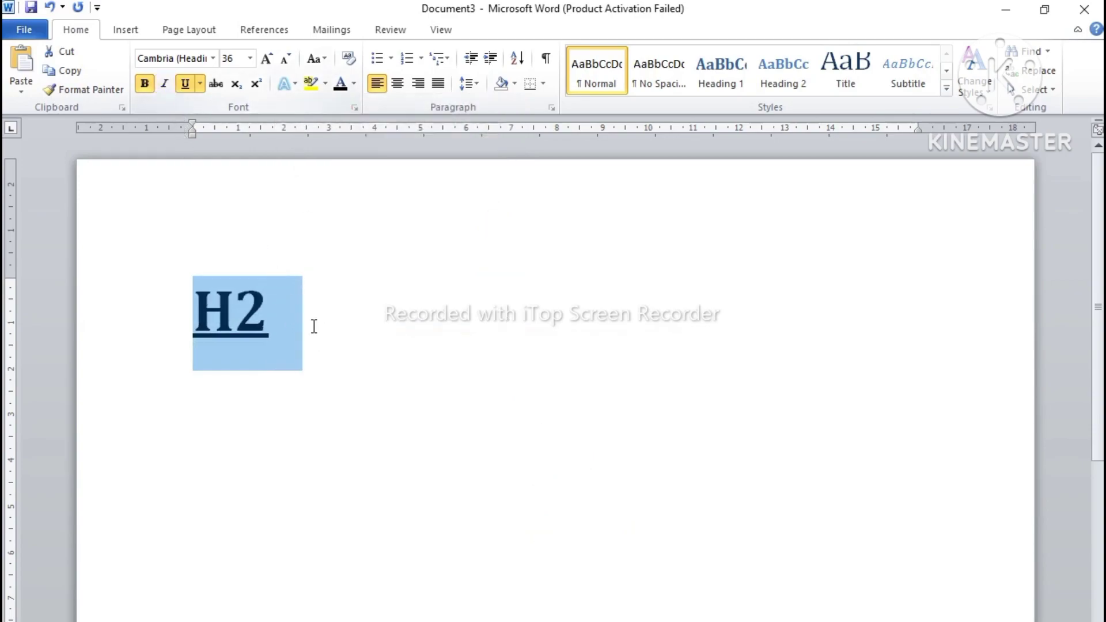
left_click(279, 324)
left_click(179, 317)
left_click(185, 84)
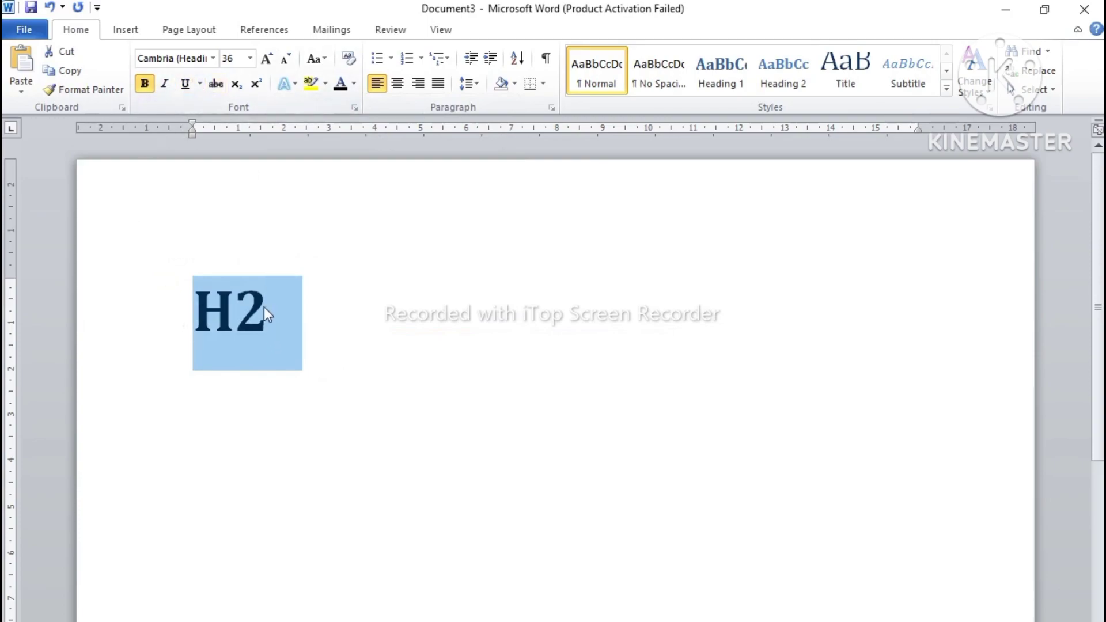
left_click(269, 311)
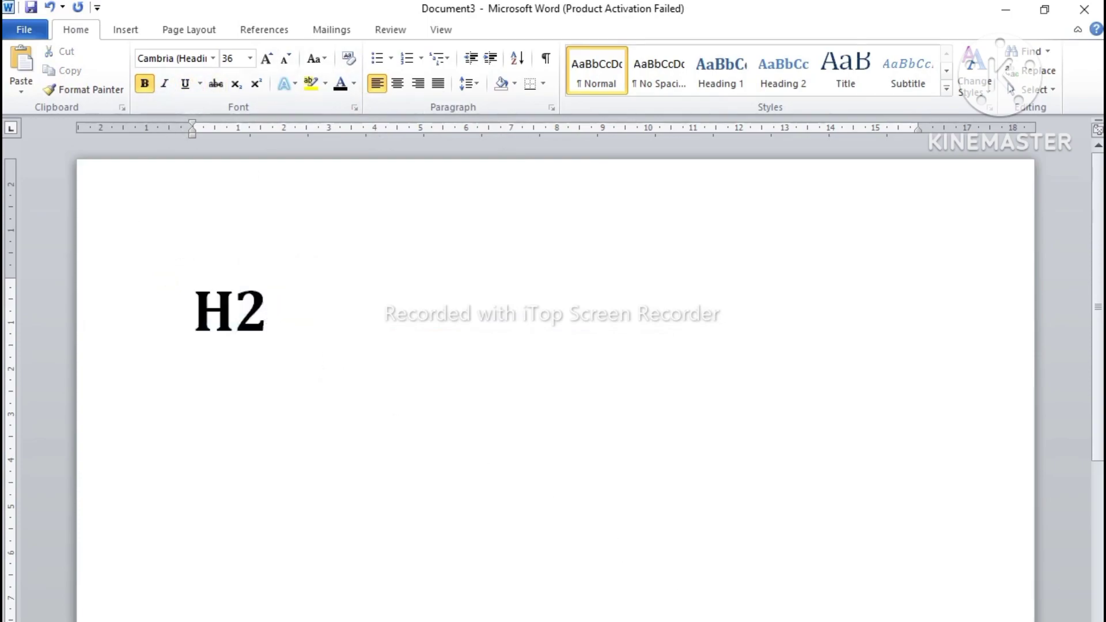
Type O after H2 and make the 2 a subscript, giving H₂O.
type("O")
key("Left")
key("shift+Left")
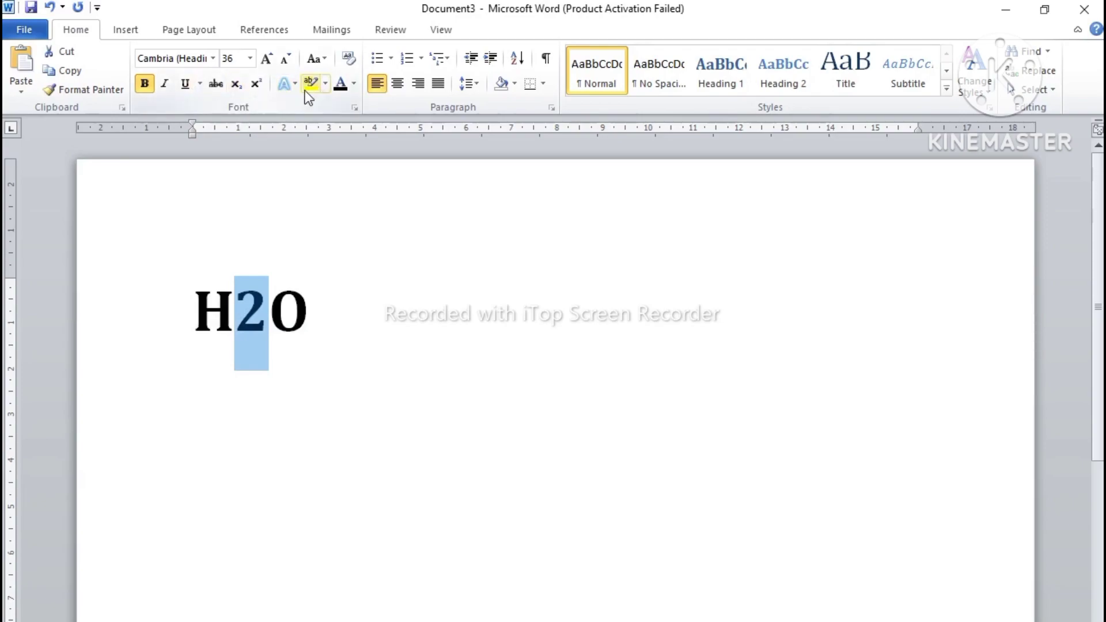
left_click(243, 83)
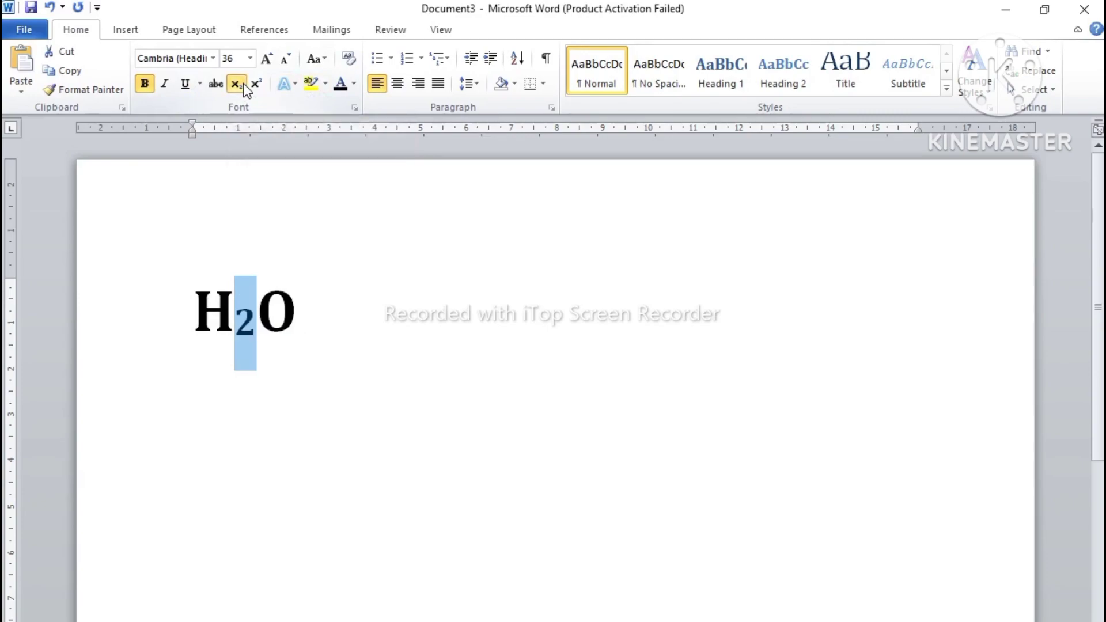
left_click(260, 378)
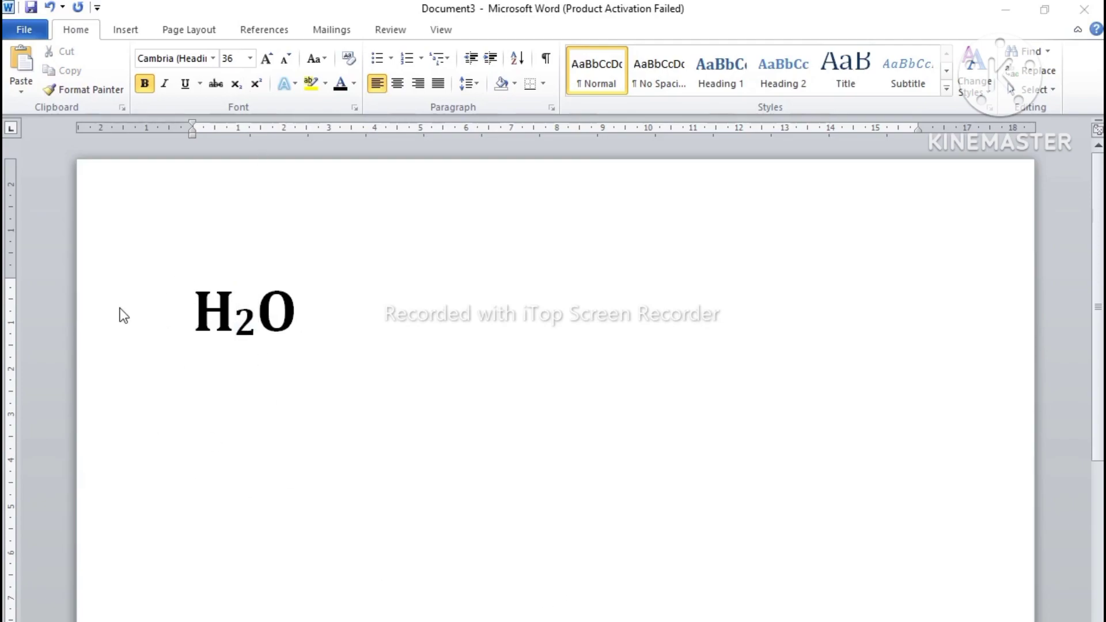
left_click_drag(318, 317, 205, 316)
Replace H2O with '1st', retyping the 'st' after Word's automatic superscript.
triple_click(299, 310)
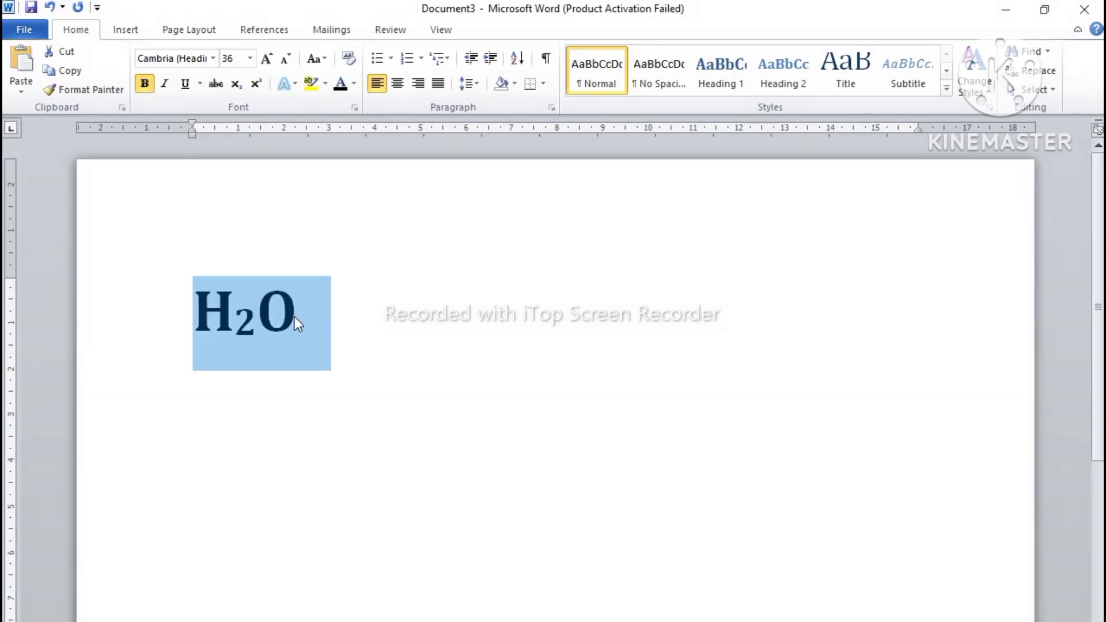
type("1s")
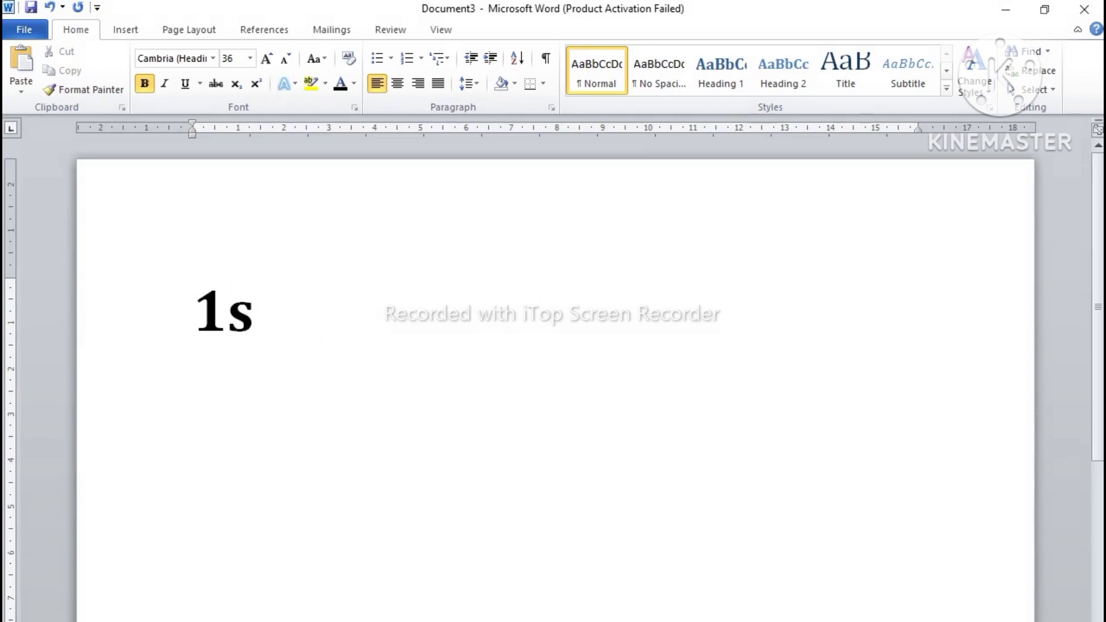
type("t")
key("BackSpace")
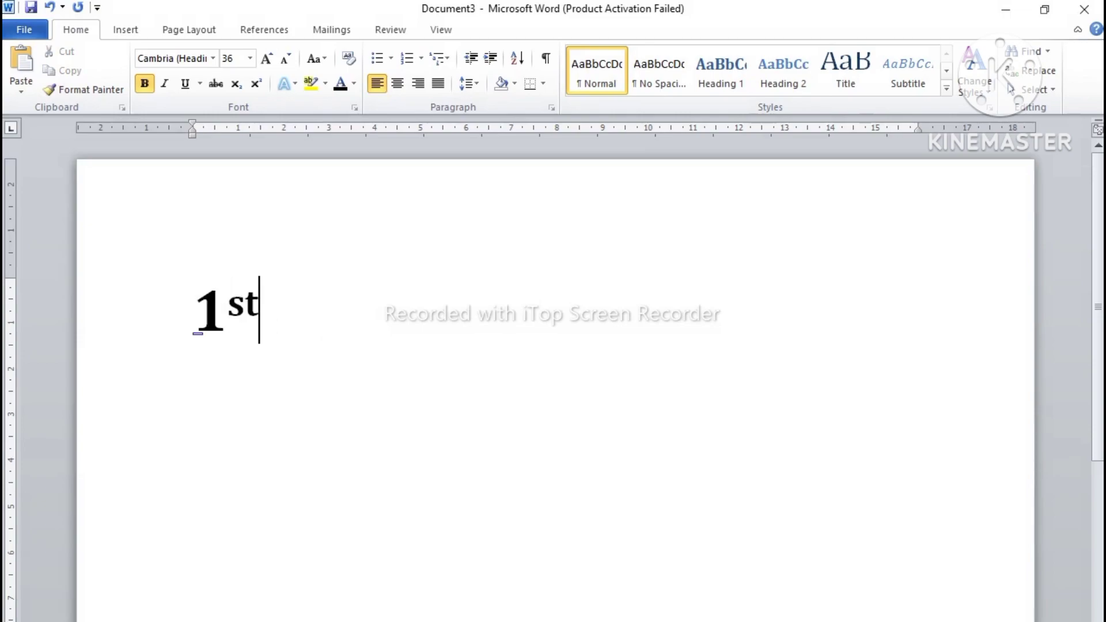
key("BackSpace")
key("BackSpace")
type("st")
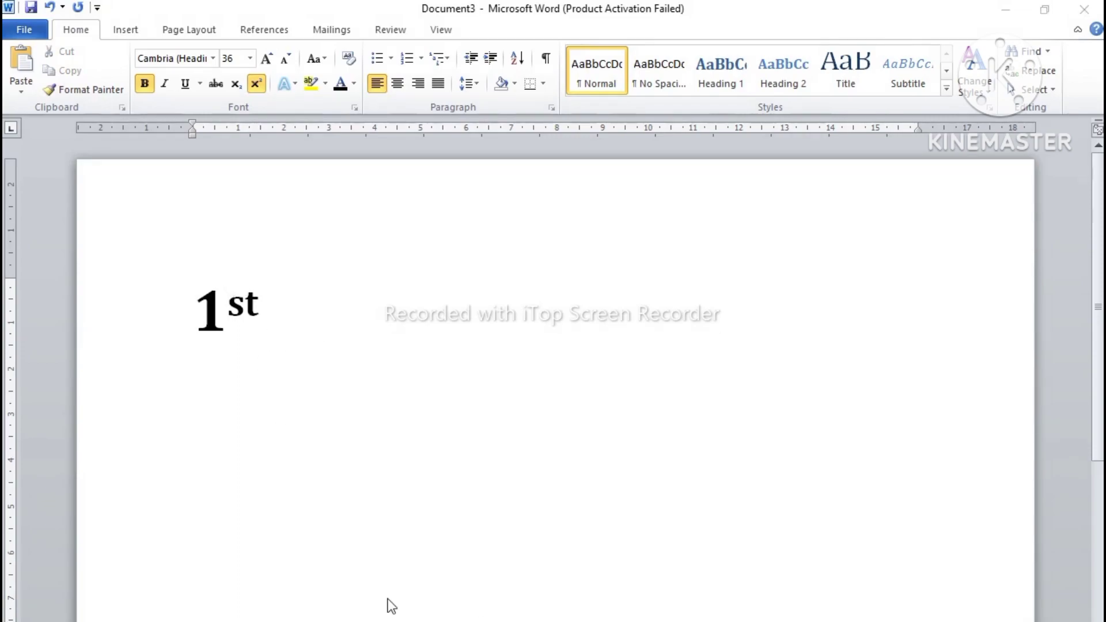
left_click(225, 283)
key("shift+Right")
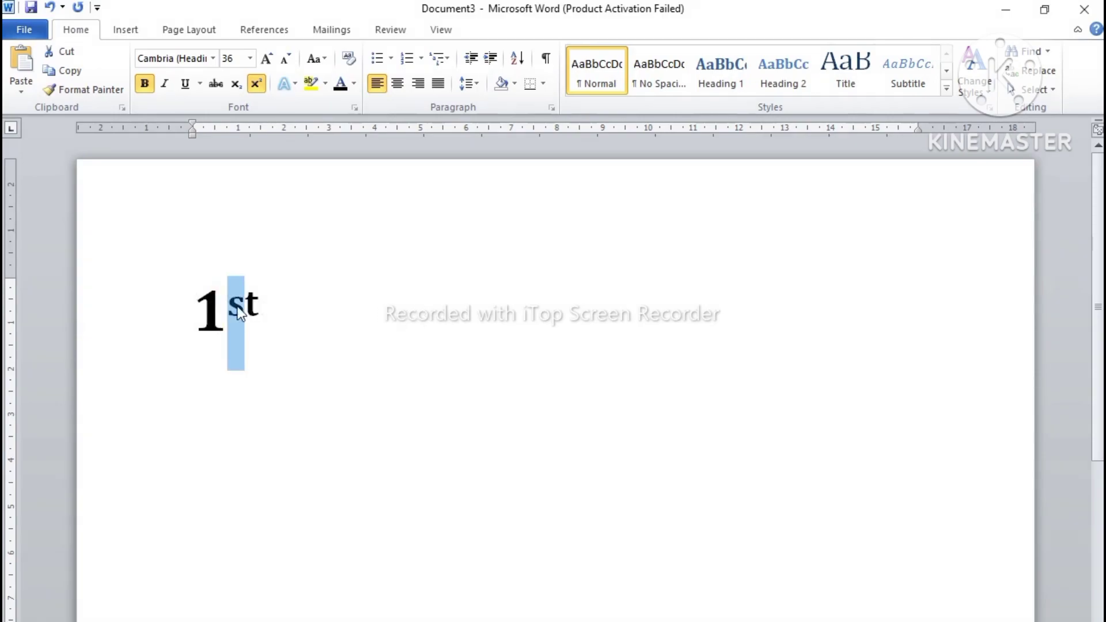
left_click(294, 299)
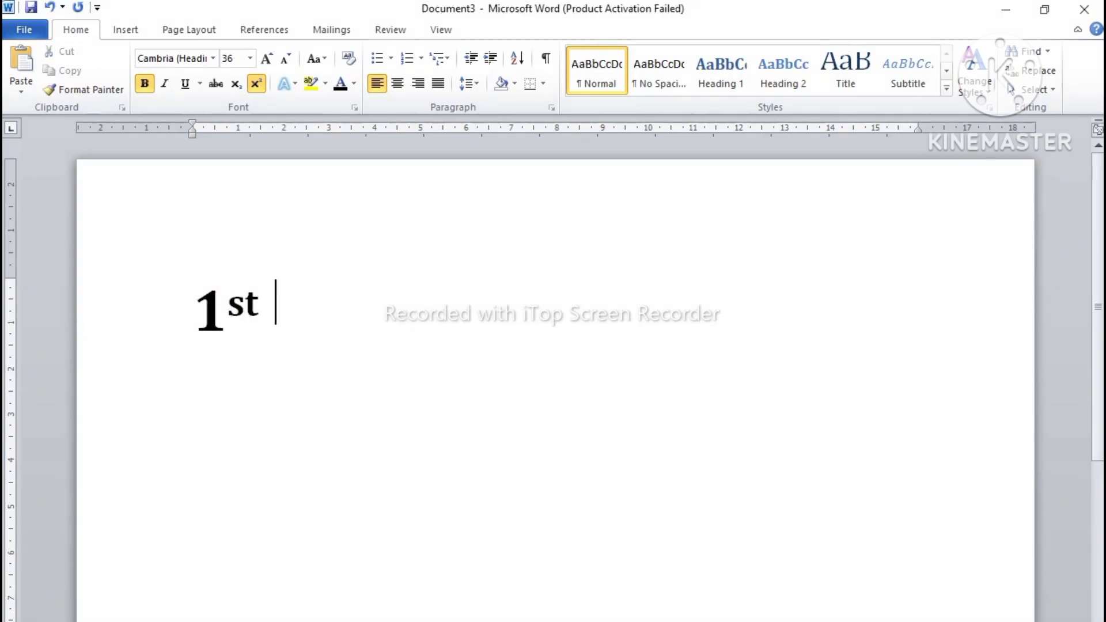
Type '2nd' and raise its 'nd' to superscript.
type("2")
type("nd")
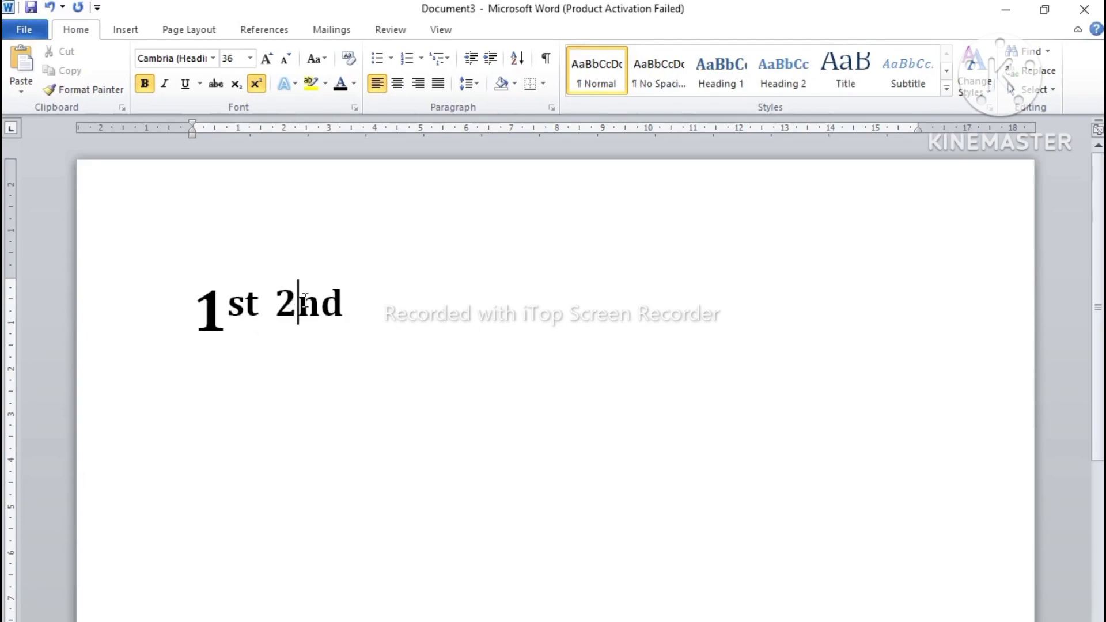
left_click_drag(296, 302, 344, 303)
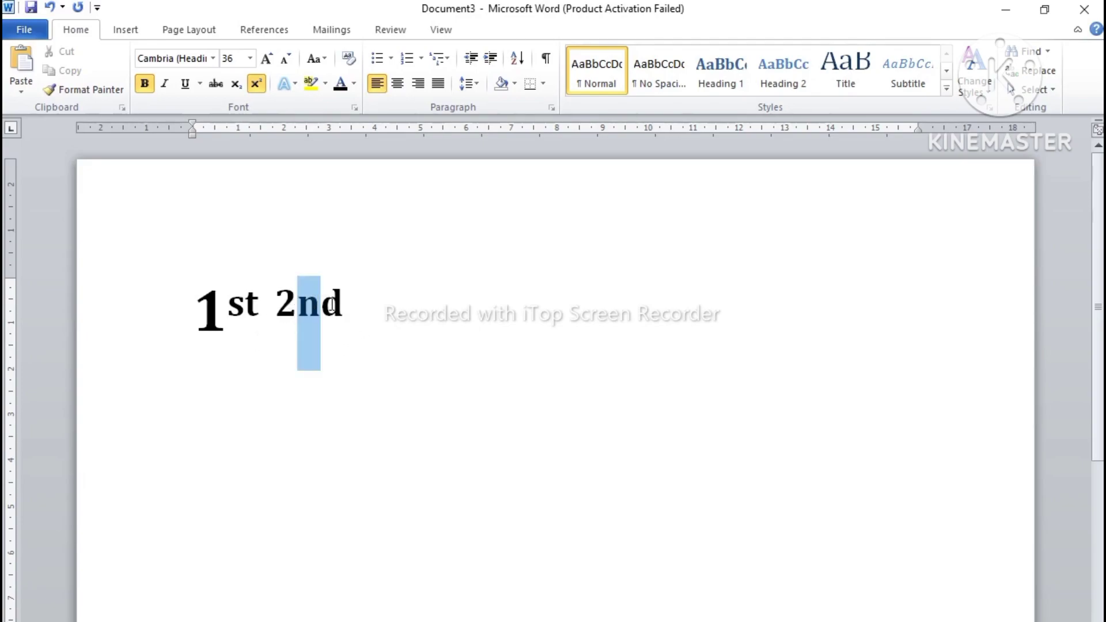
left_click(261, 83)
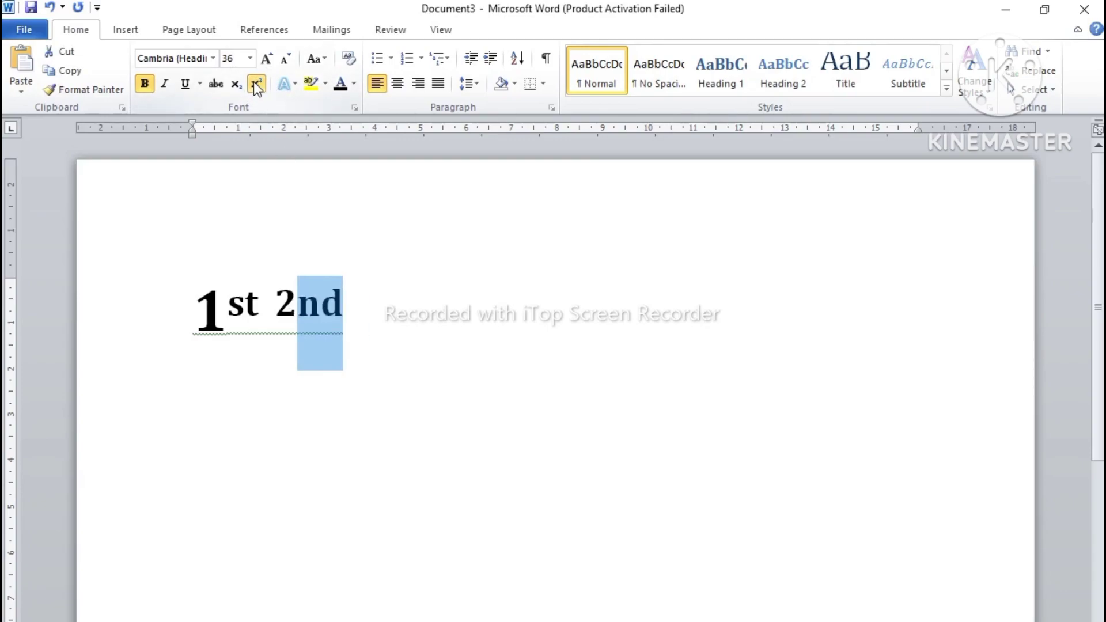
left_click(408, 358)
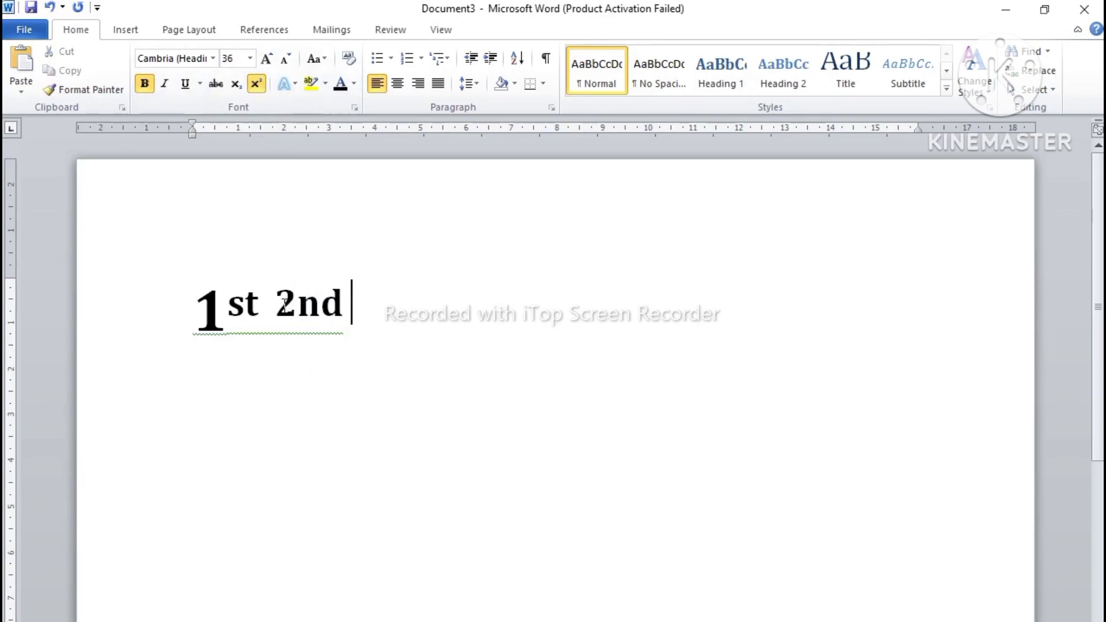
Delete '2nd' and '1st', retype '2nd' and superscript its 'nd' again.
double_click(376, 323)
key("BackSpace")
key("BackSpace")
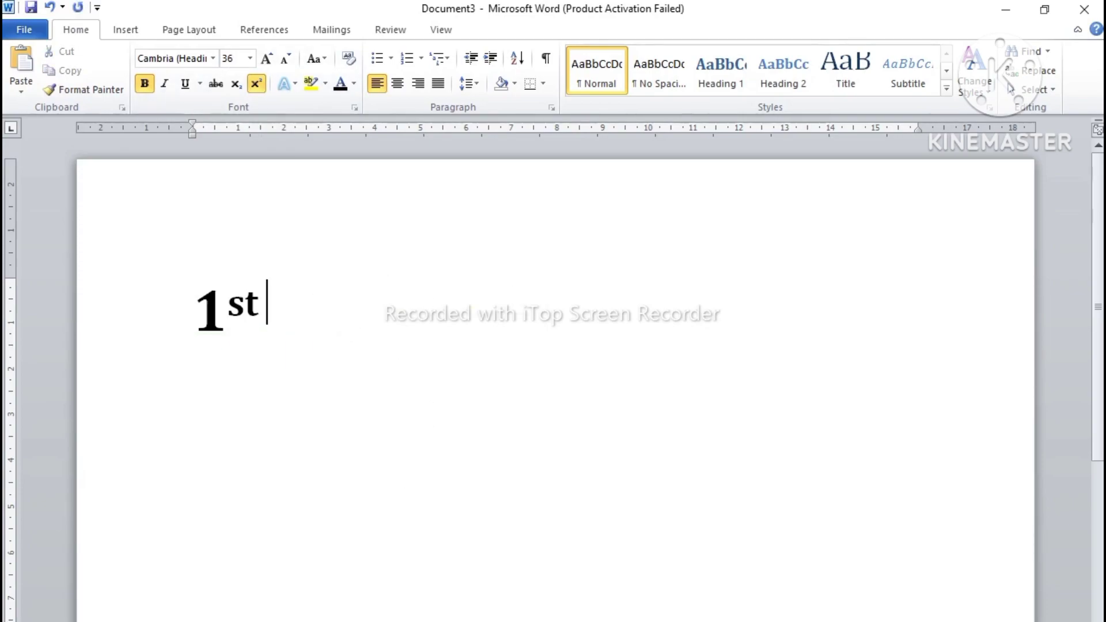
key("BackSpace")
key("BackSpace")
key("BackSpace")
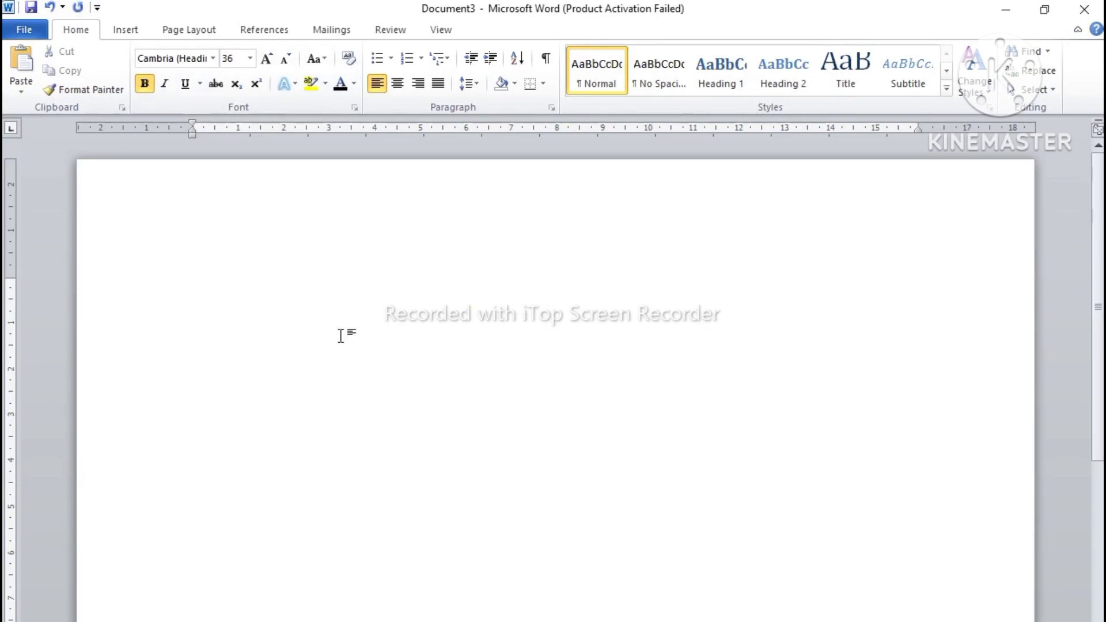
type("nd")
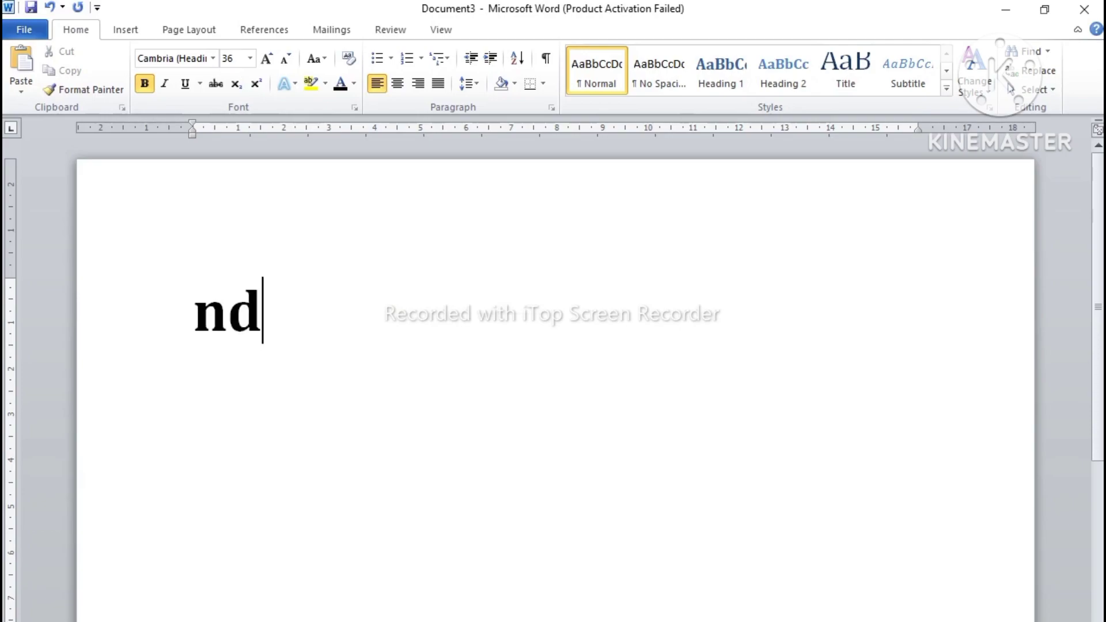
key("BackSpace")
key("BackSpace")
type("2nd")
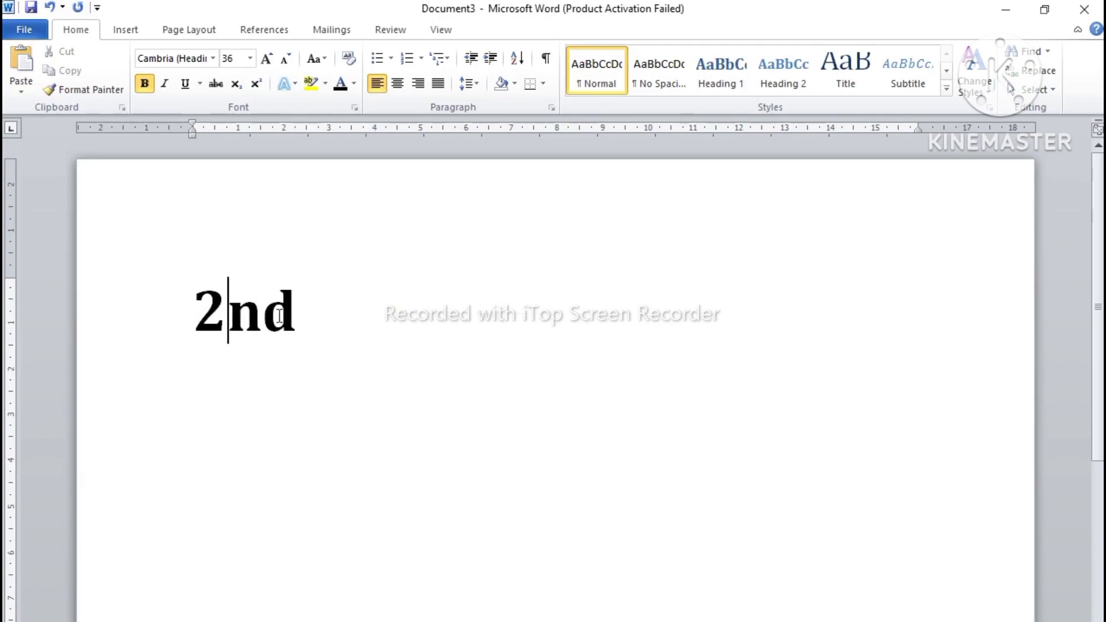
left_click_drag(229, 314, 295, 323)
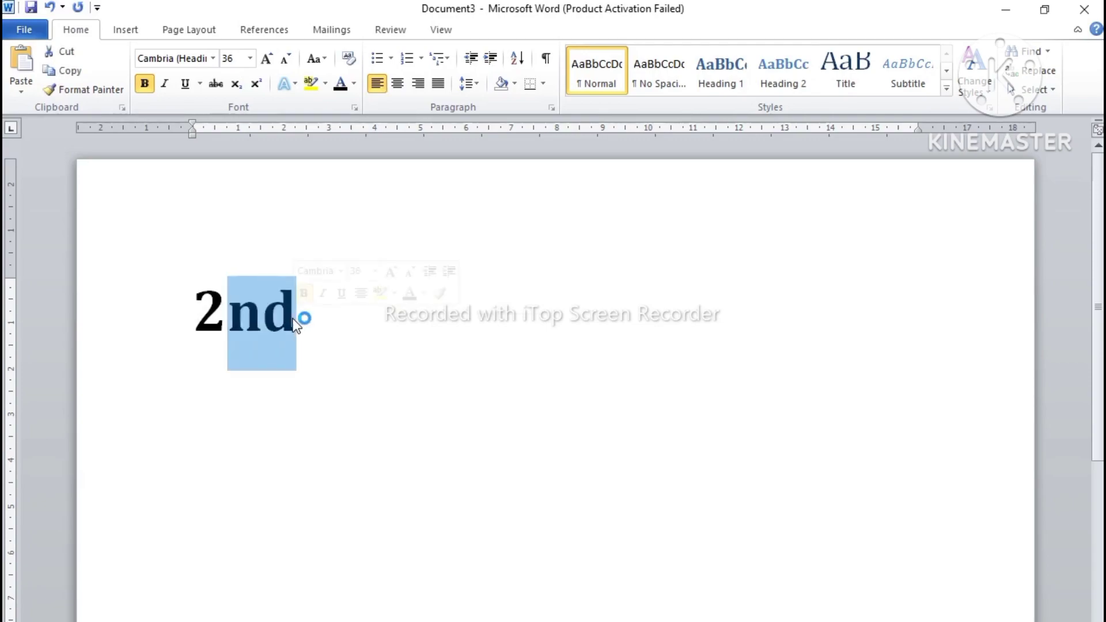
left_click(254, 86)
left_click(348, 347)
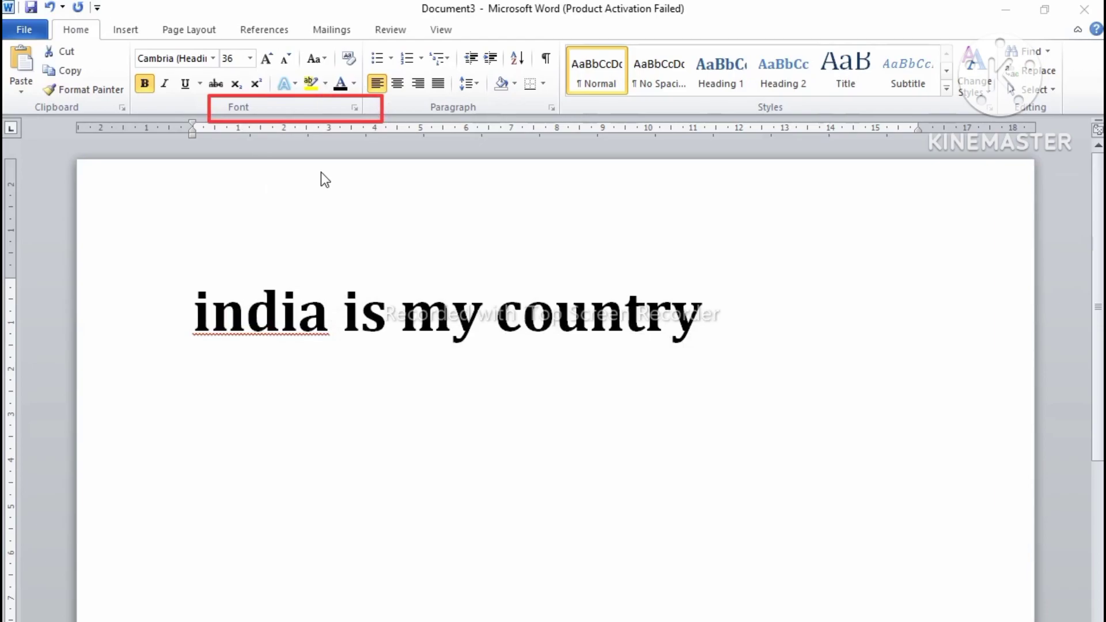
Select the whole line and, in the Font dialog, choose Arial Unicode MS in Italic style.
key("ctrl+a")
left_click(355, 108)
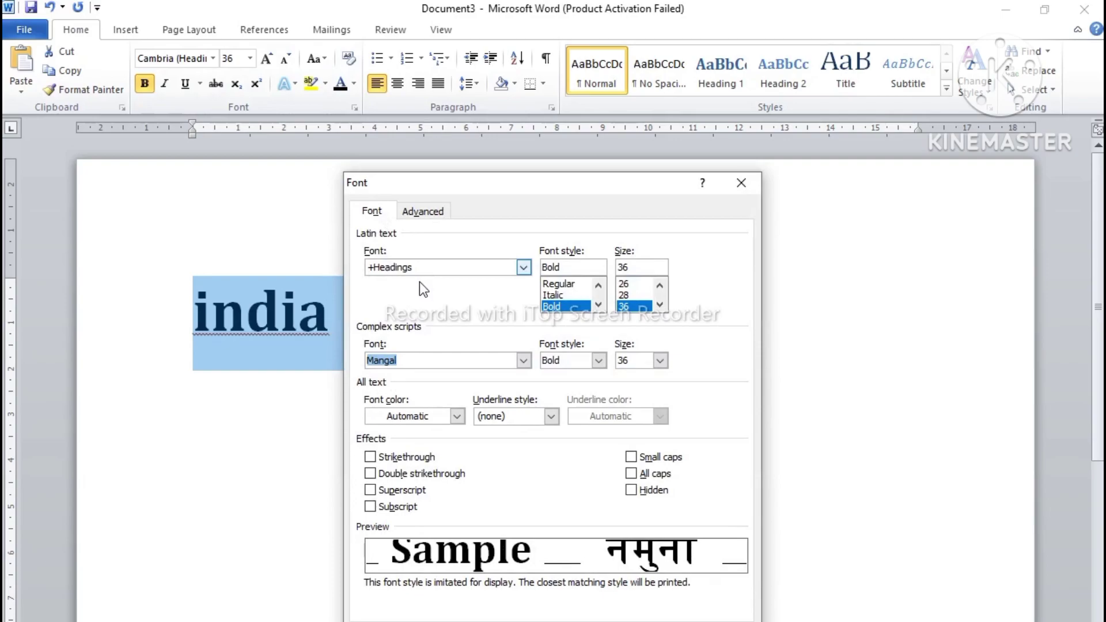
left_click(523, 269)
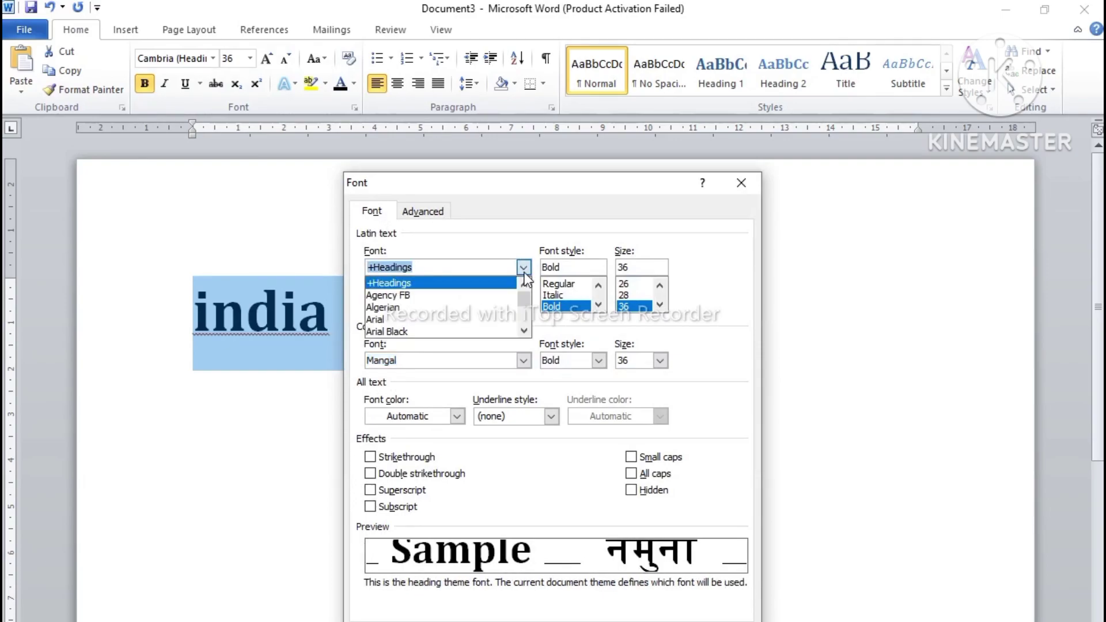
scroll(412, 324, "down", 2)
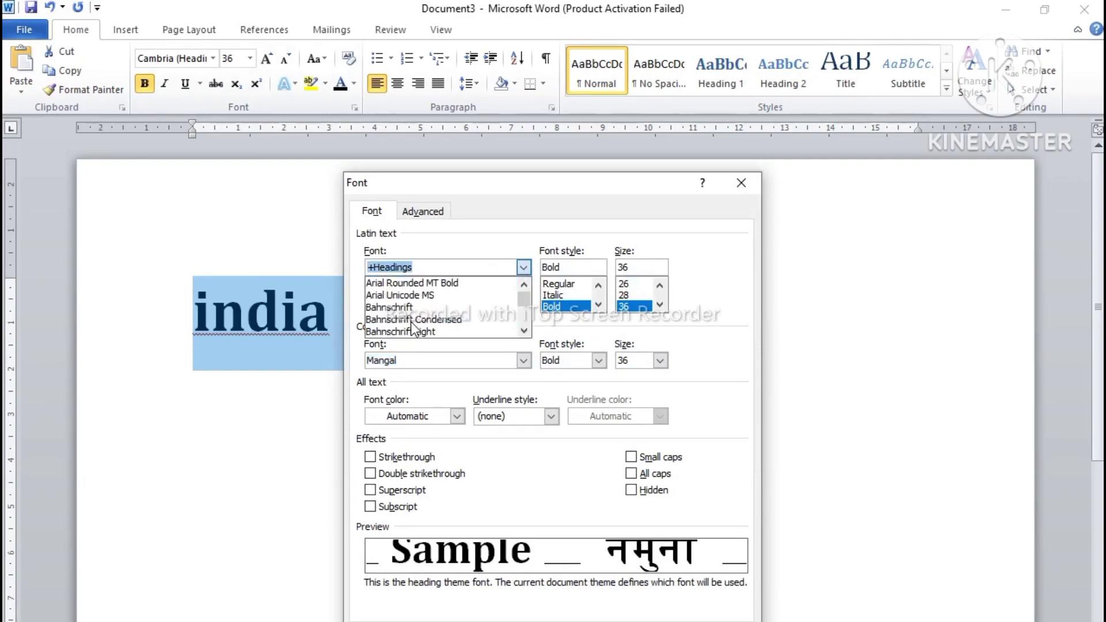
scroll(413, 324, "down", 1)
scroll(412, 324, "up", 1)
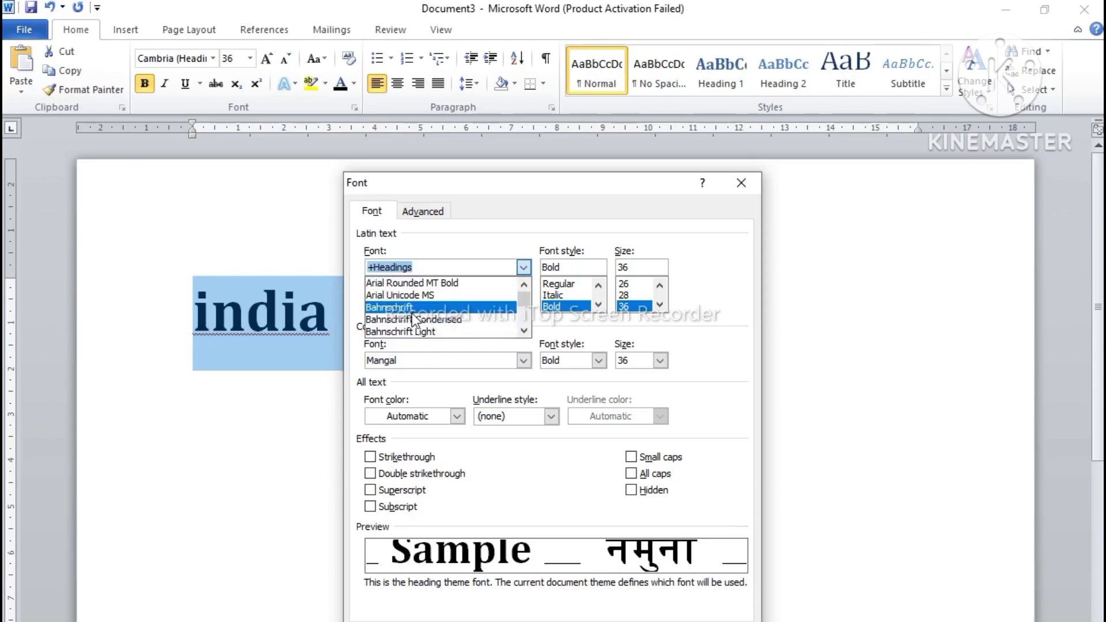
left_click(409, 296)
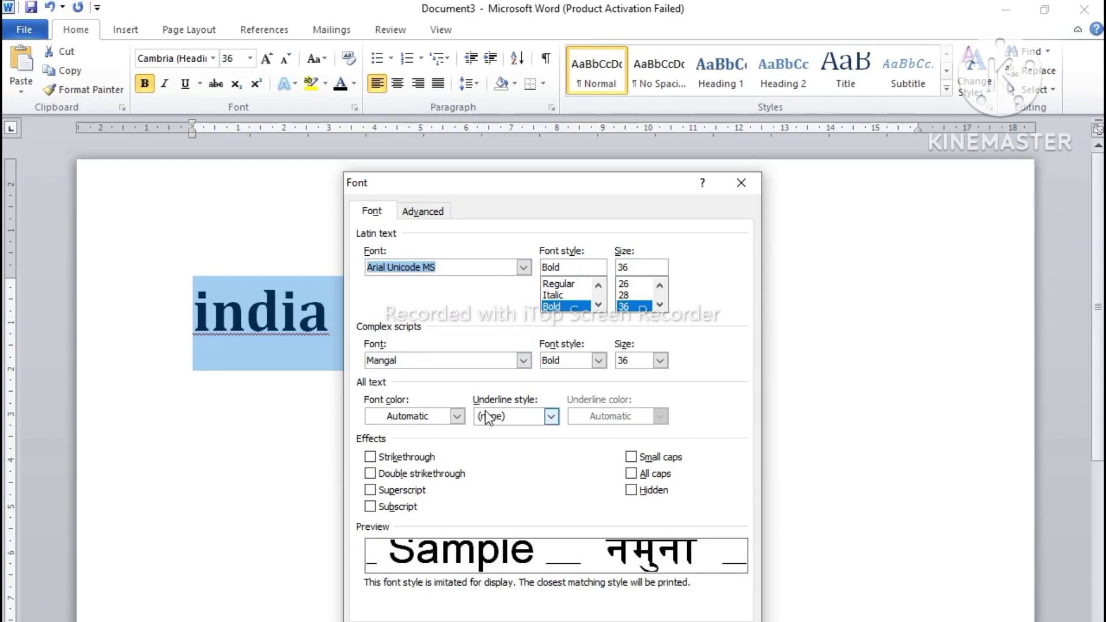
left_click(568, 286)
left_click(562, 297)
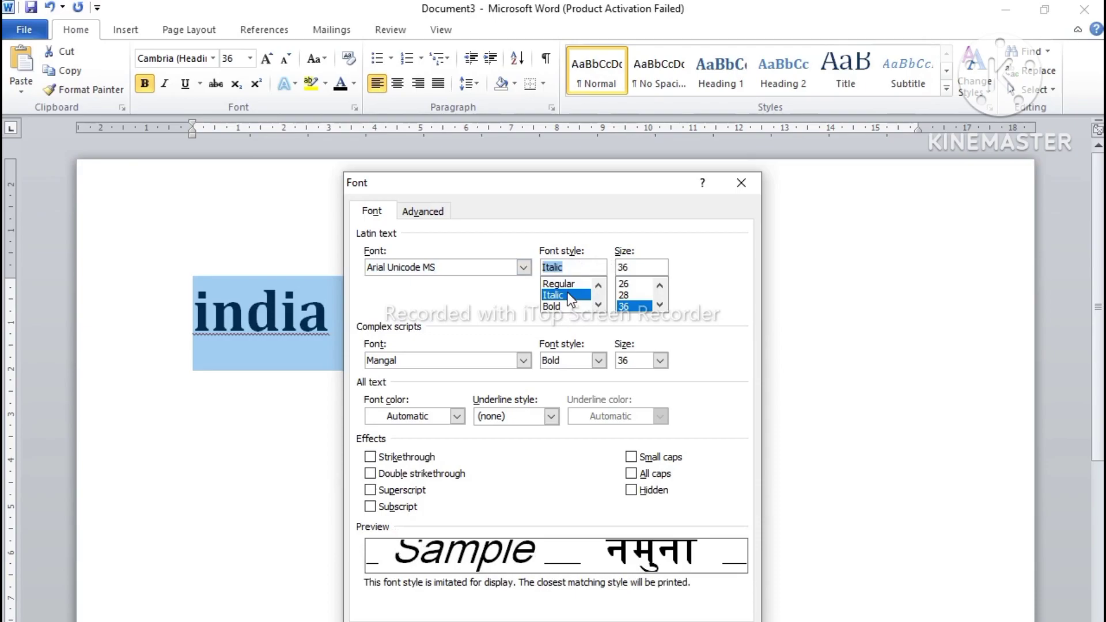
scroll(567, 297, "down", 1)
Preview the Superscript and Subscript effects, then close the Font dialog without applying them.
left_click(383, 497)
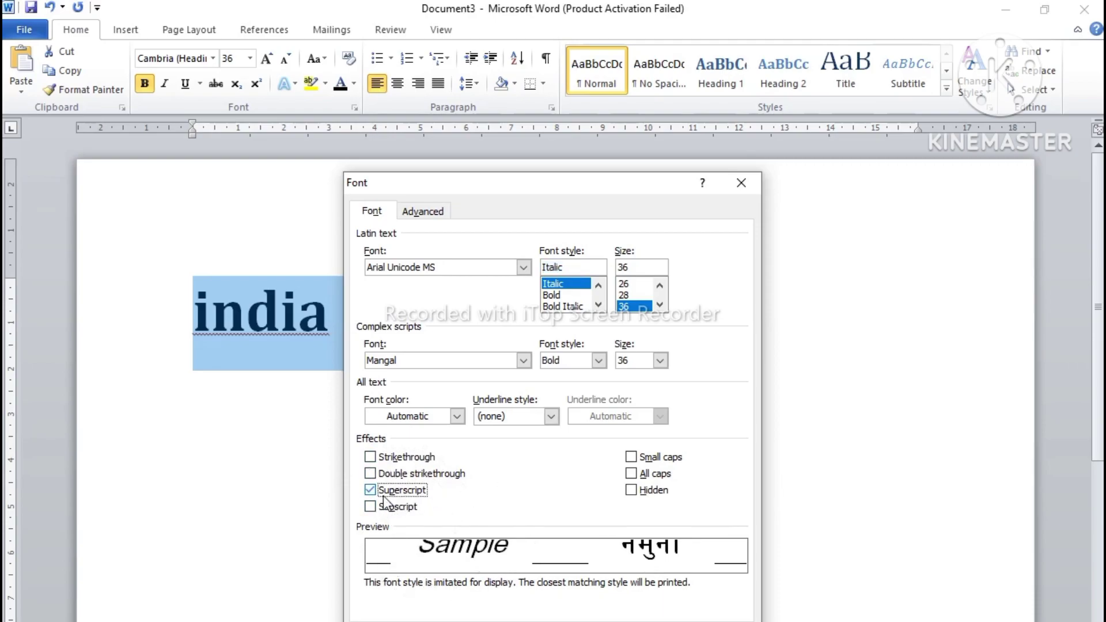
left_click(382, 495)
left_click(386, 506)
left_click(389, 488)
left_click(404, 511)
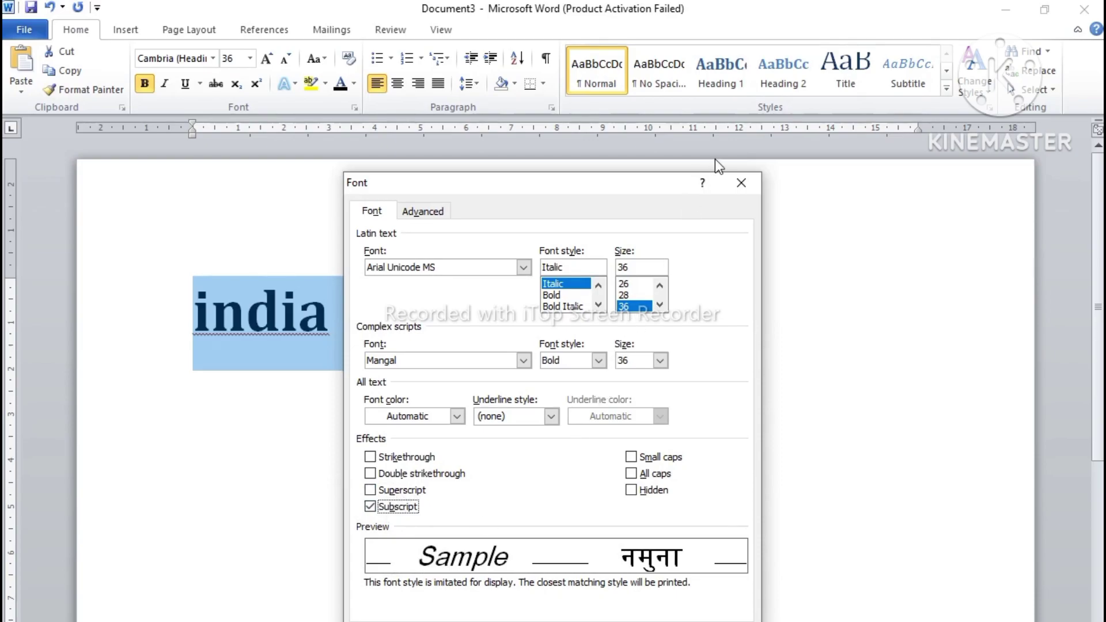
left_click(743, 184)
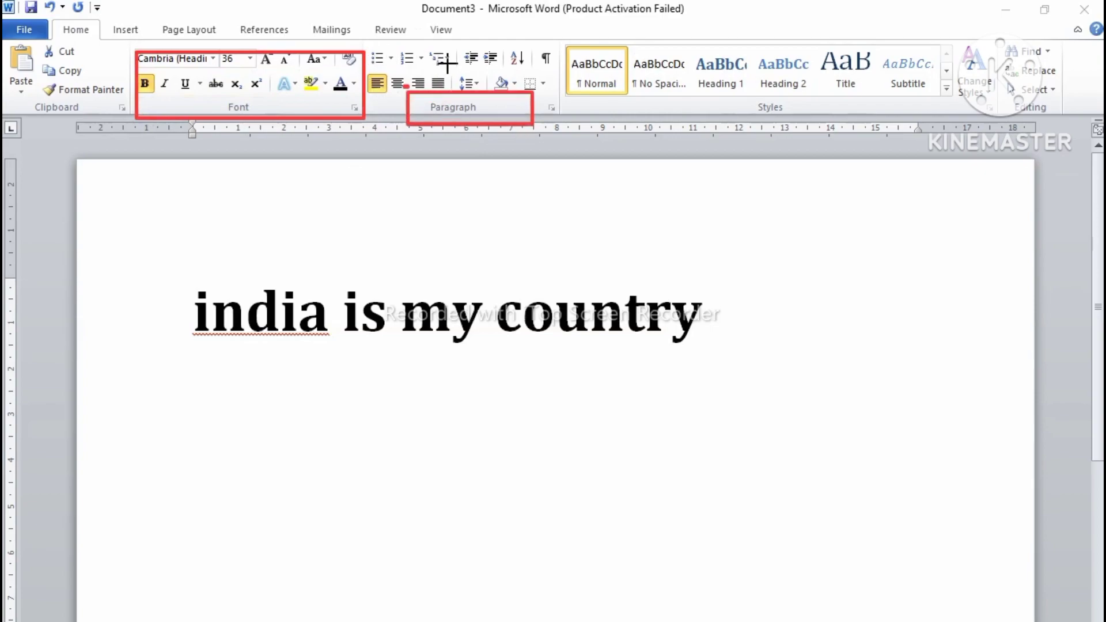
Select the 'india is my country' line with Ctrl+A and show the Bullets drop-down styles.
left_click_drag(368, 47, 554, 127)
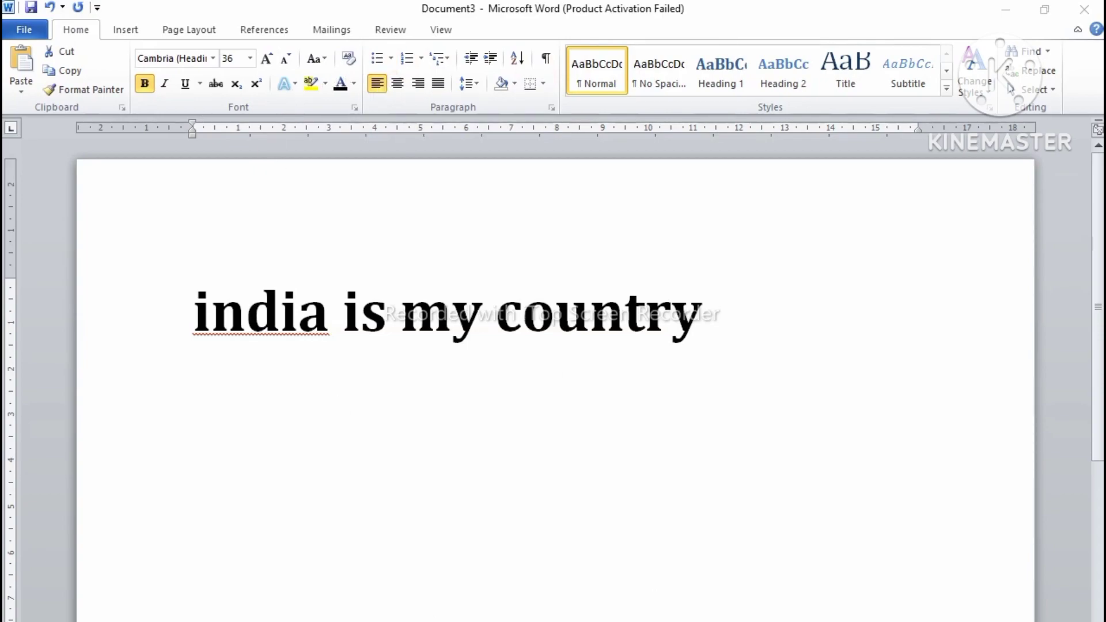
key("ctrl+a")
left_click(392, 59)
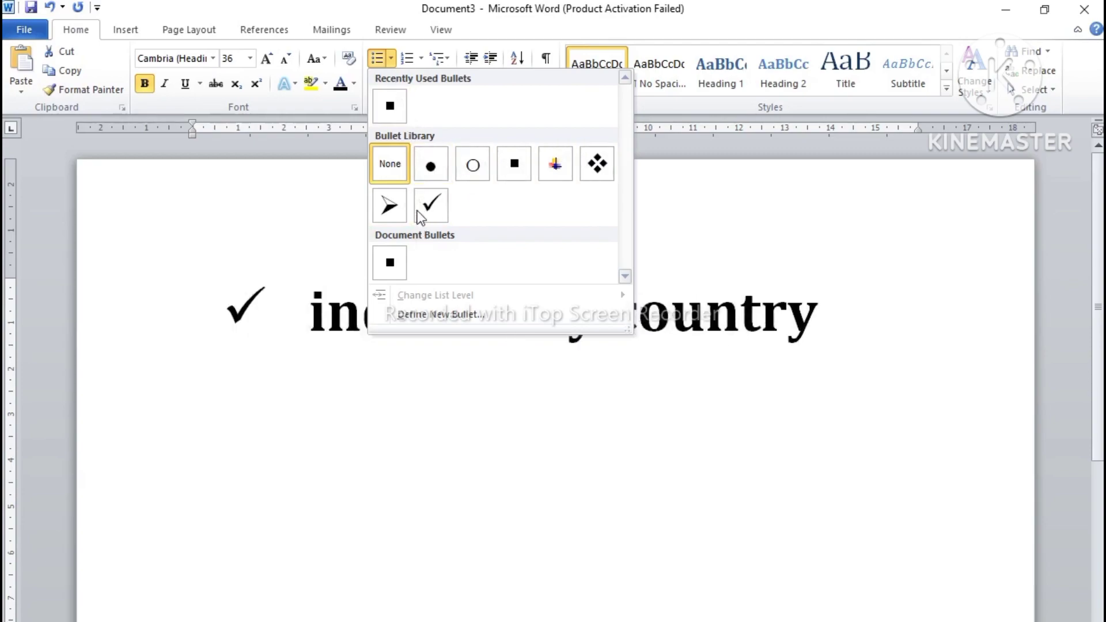
Apply the diamond bullet, shift the line's indent right, and colour the bullet dark red.
left_click(602, 168)
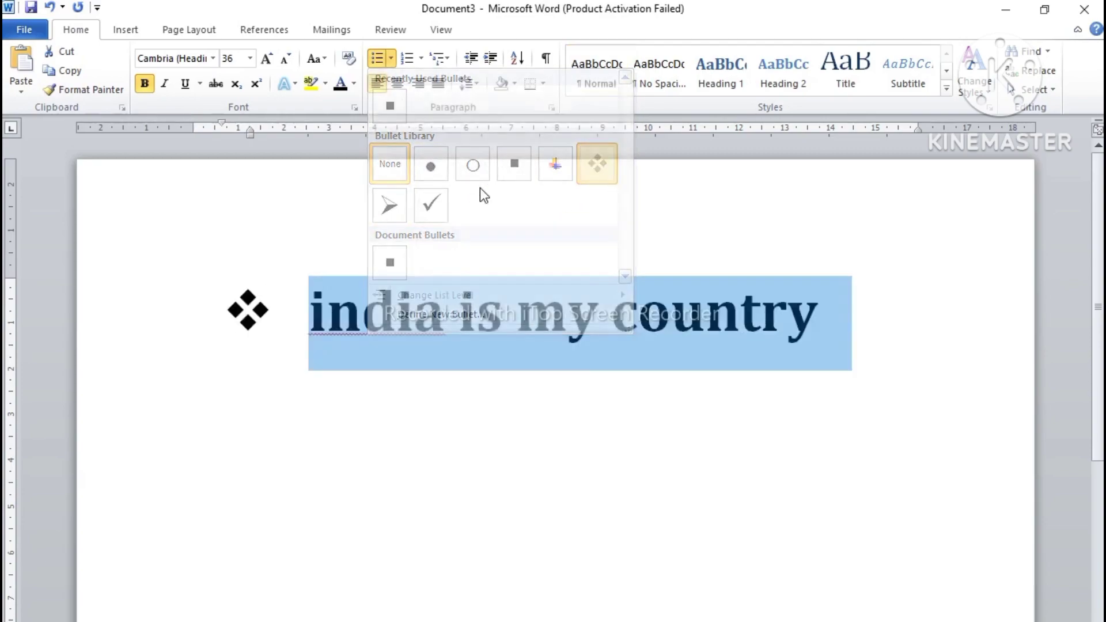
left_click(230, 310)
left_click(278, 403)
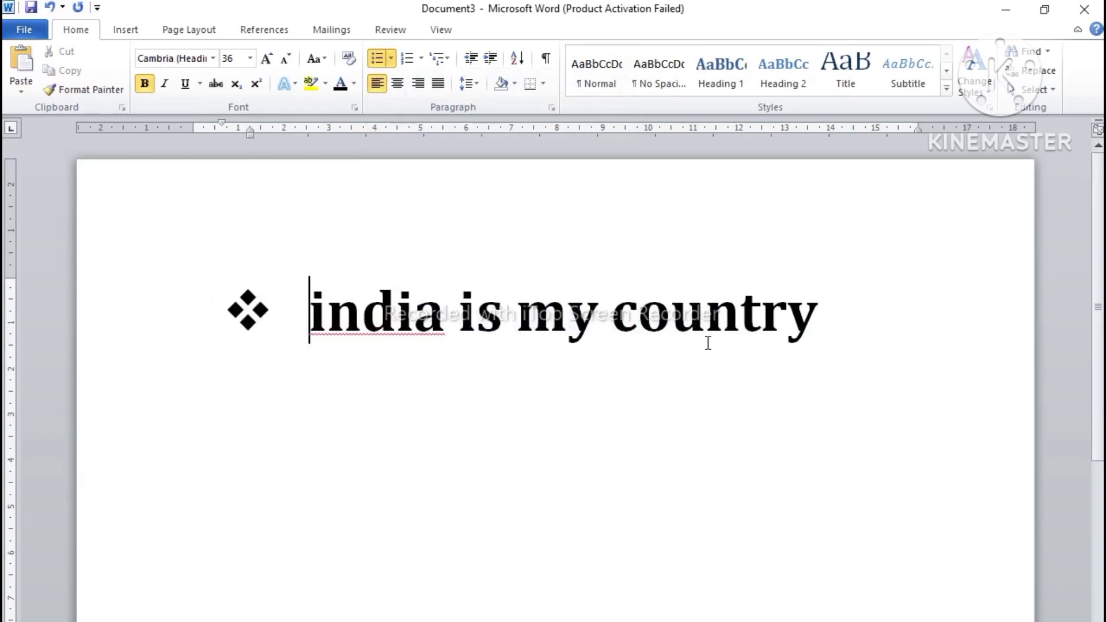
left_click_drag(860, 334, 298, 315)
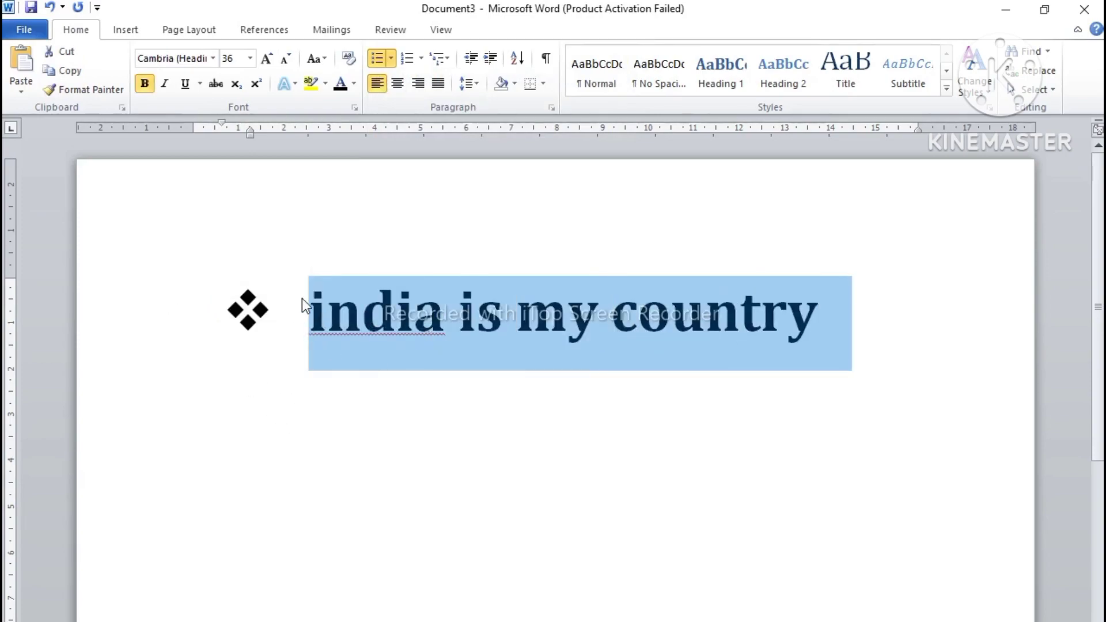
left_click(291, 337)
left_click_drag(240, 309, 290, 311)
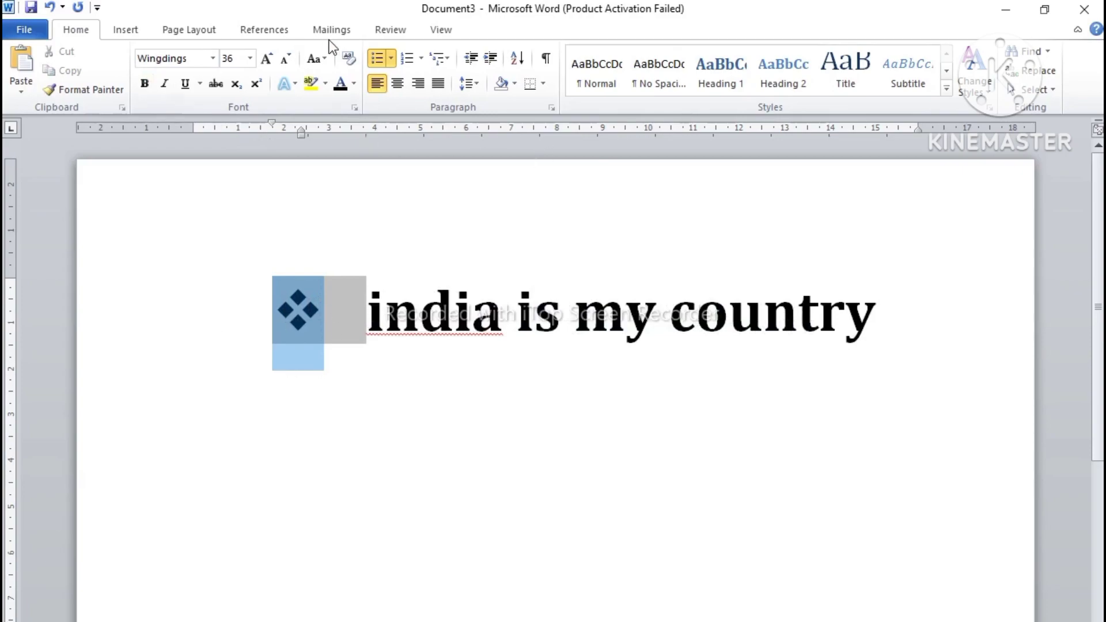
left_click(354, 83)
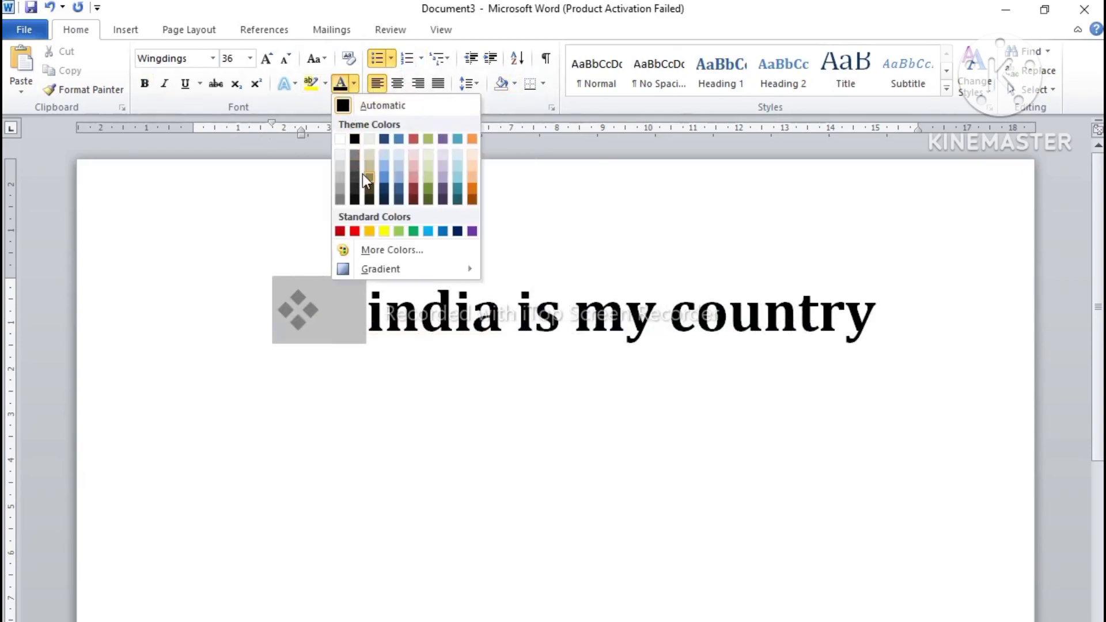
left_click(414, 199)
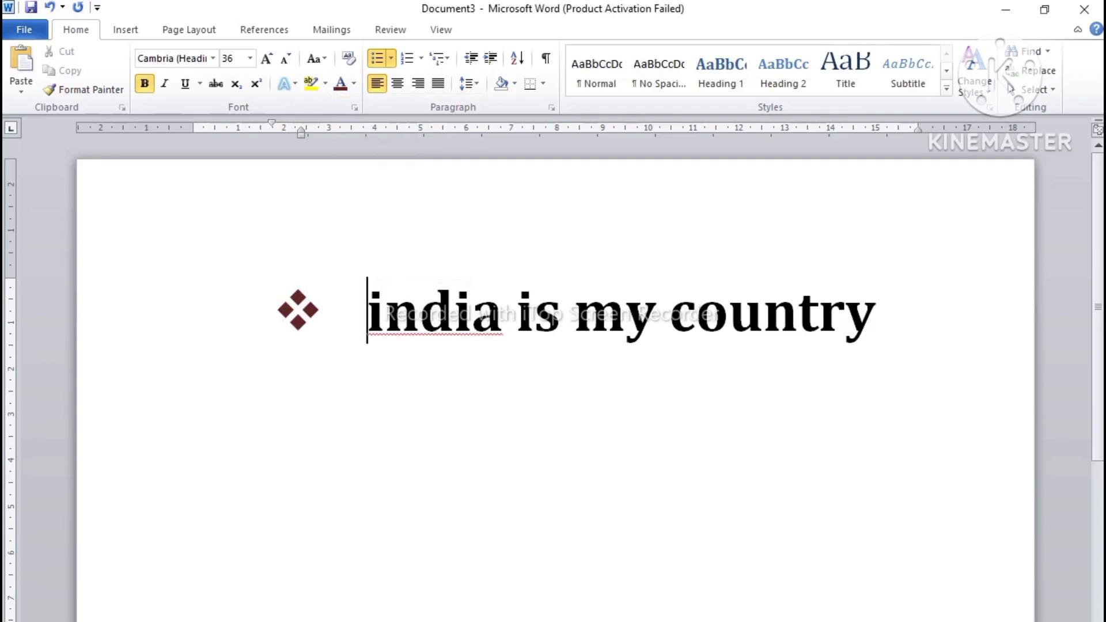
Switch the line's bullet to '1.' numbering and browse numbering formats without changing them.
left_click(417, 58)
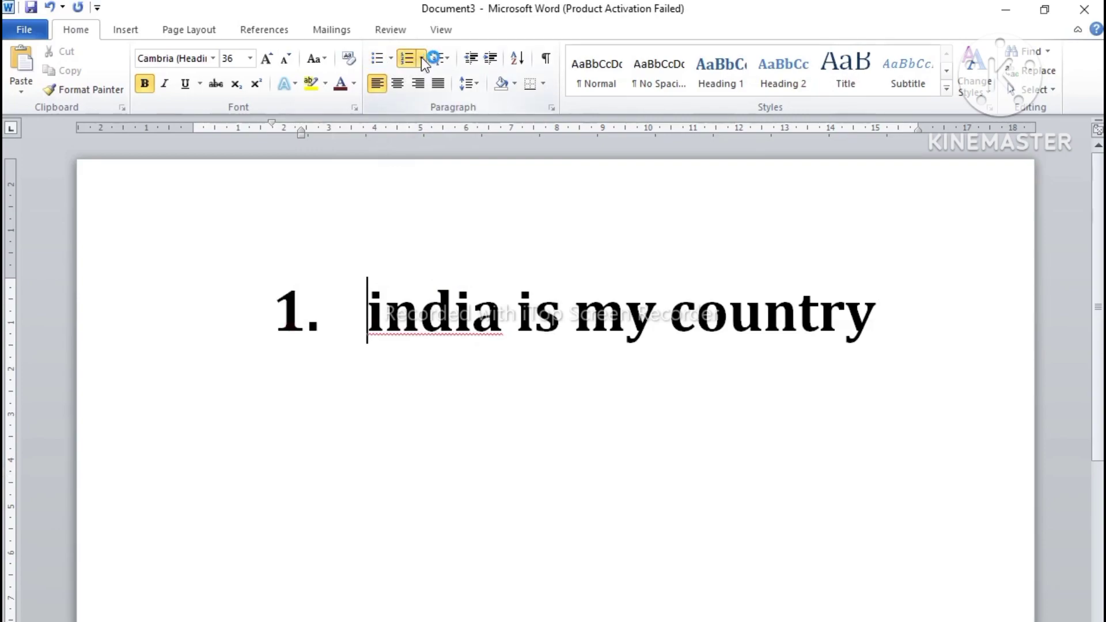
left_click(422, 57)
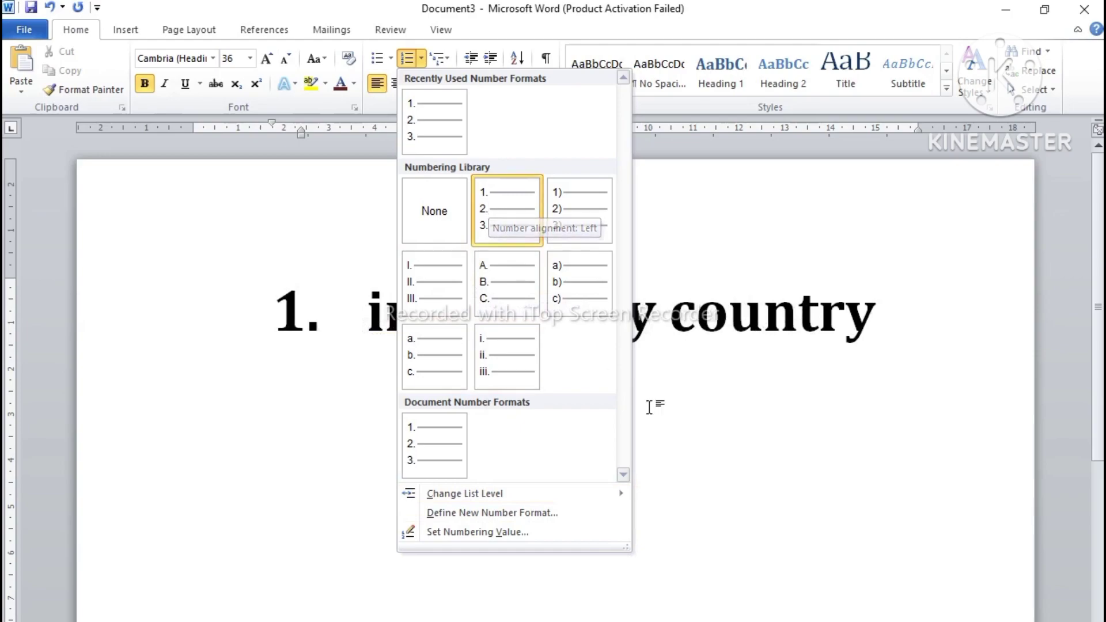
left_click(370, 314)
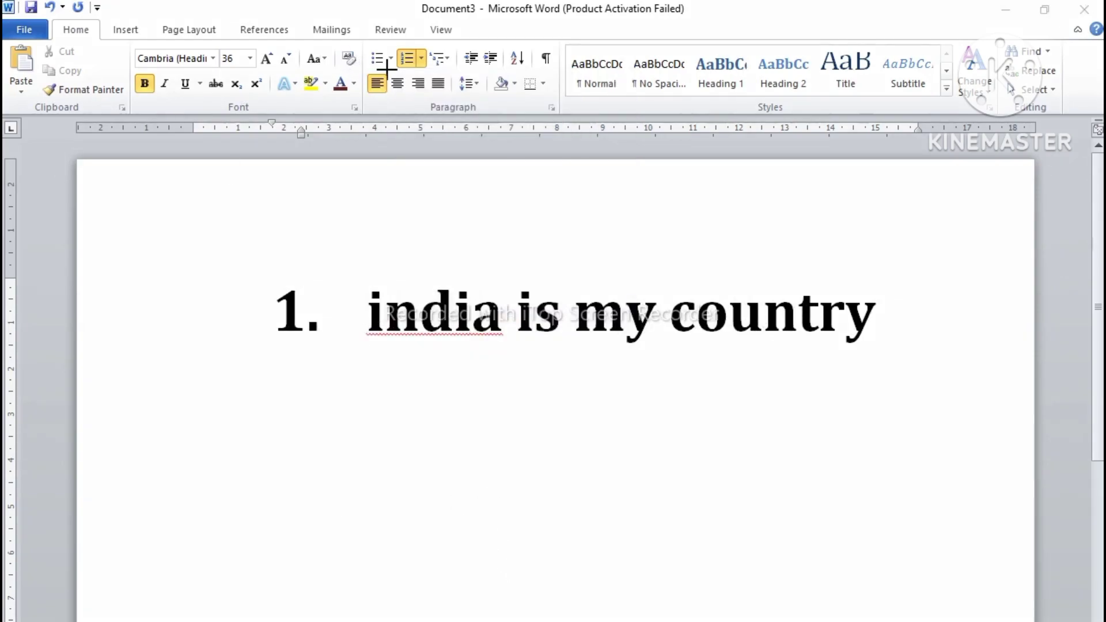
Strip the '1.' number so 'india is my country' stands as plain text.
left_click_drag(361, 68, 495, 99)
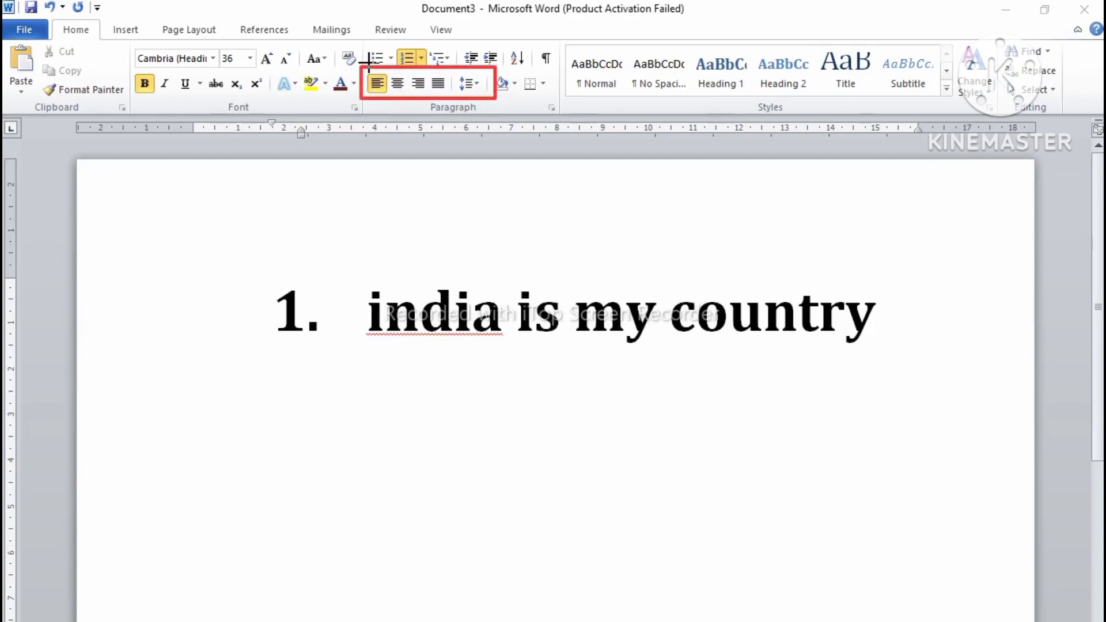
left_click_drag(369, 62, 453, 100)
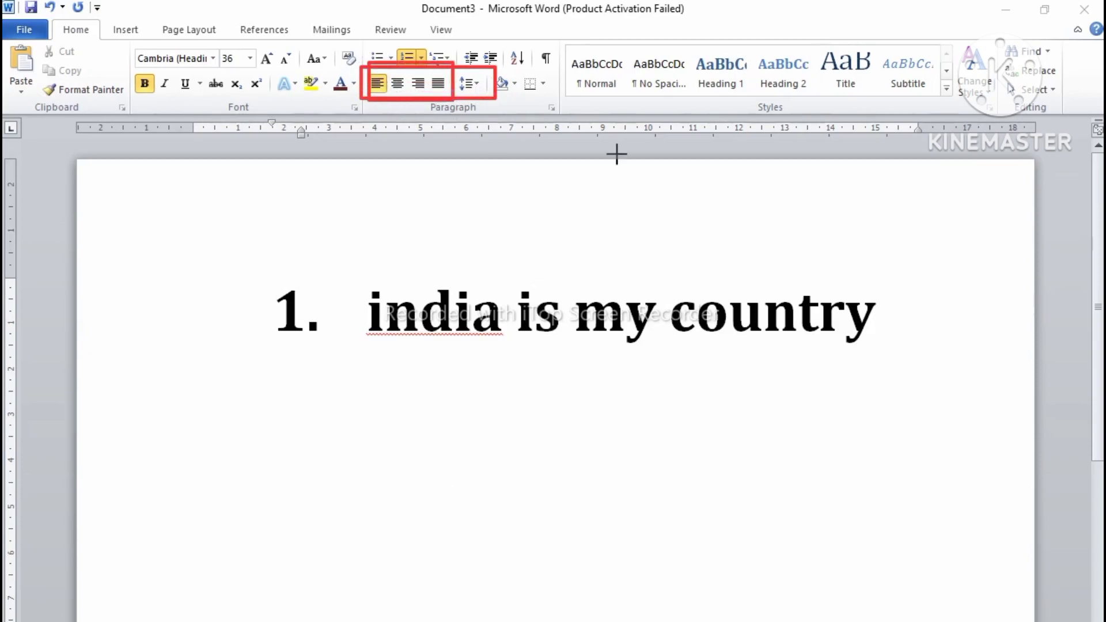
key("e")
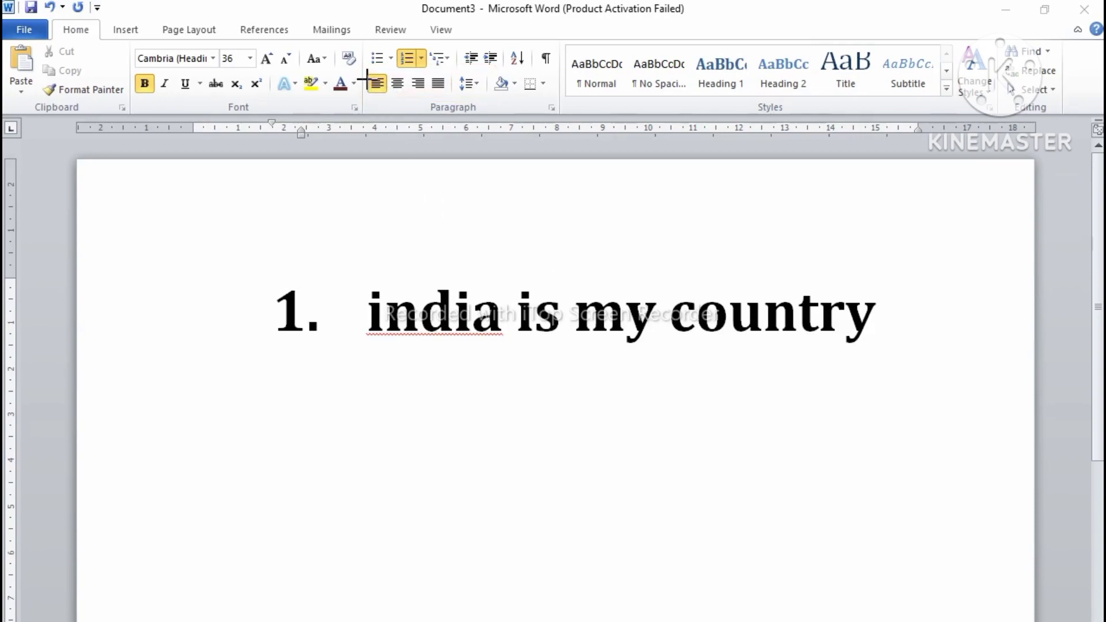
left_click_drag(368, 70, 391, 98)
left_click(355, 316)
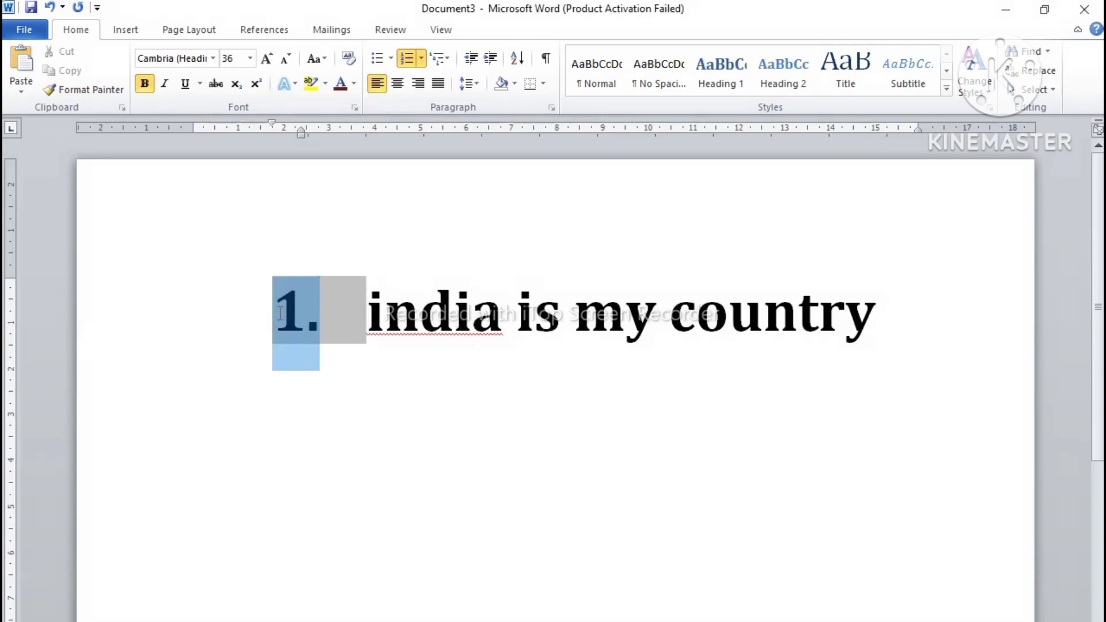
left_click_drag(359, 317, 909, 318)
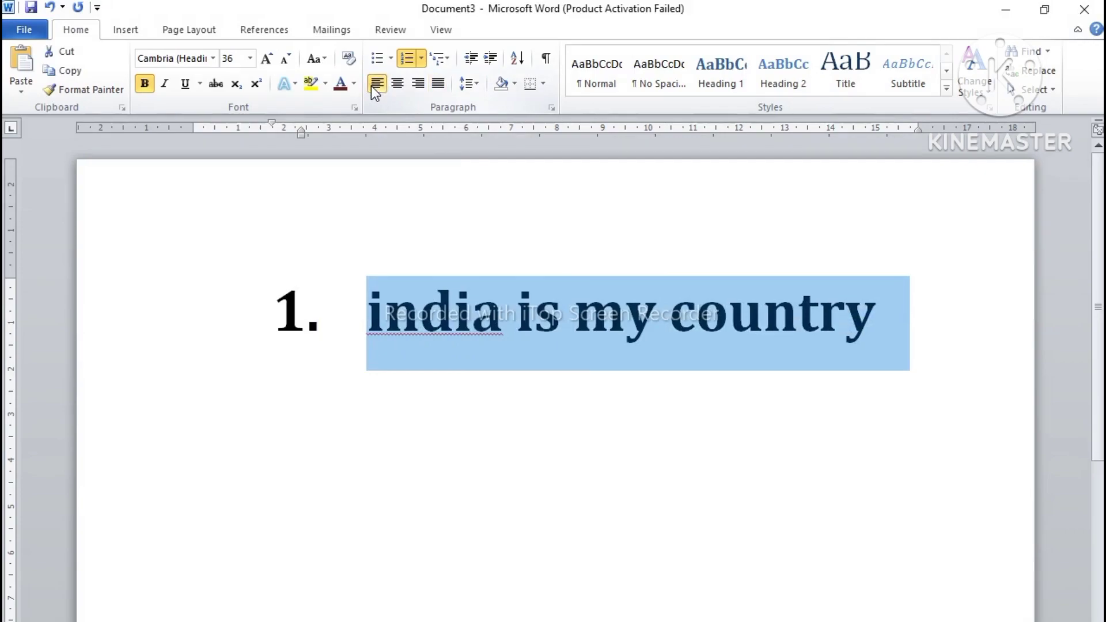
left_click(324, 326)
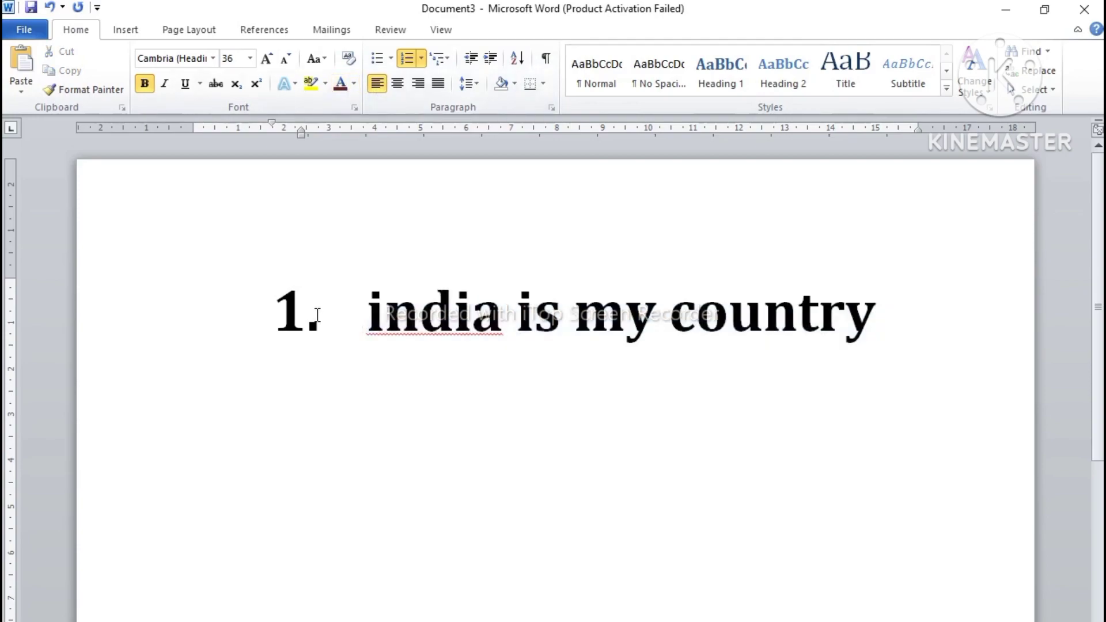
key("BackSpace")
Try Center, then right alignment on the 'india is my country' line, ending with Justify.
left_click_drag(307, 323, 849, 333)
key("ctrl+c")
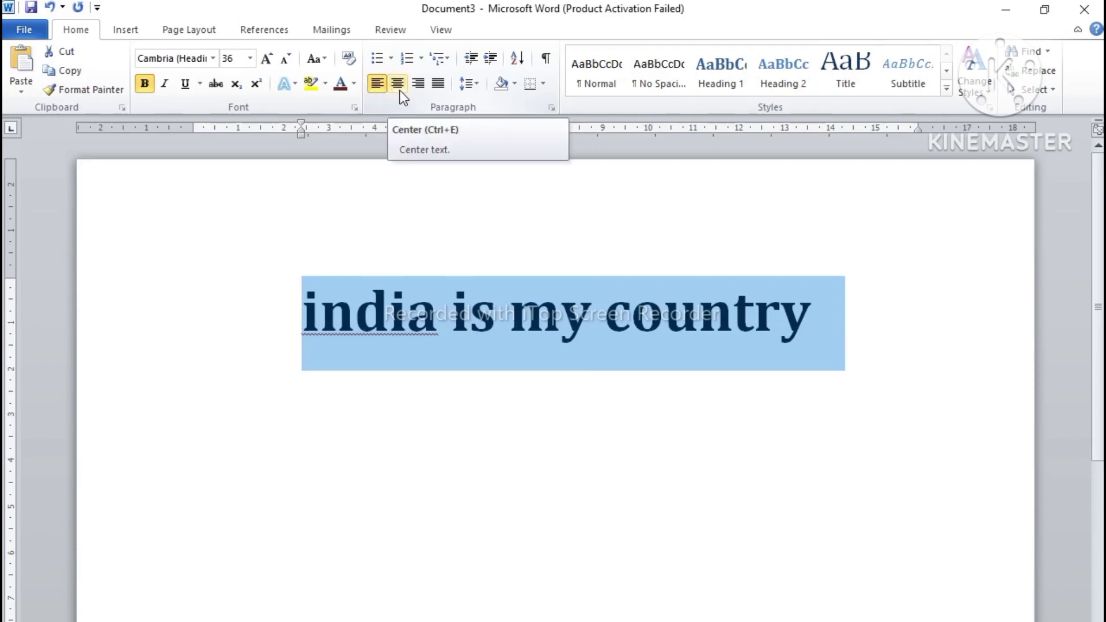
left_click(400, 91)
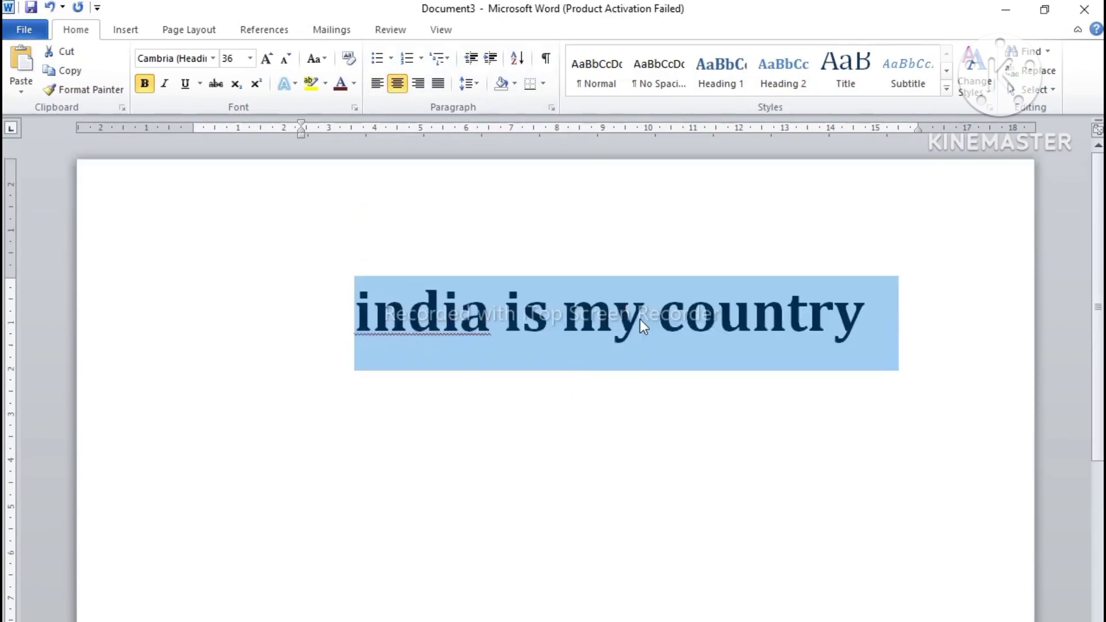
left_click(423, 85)
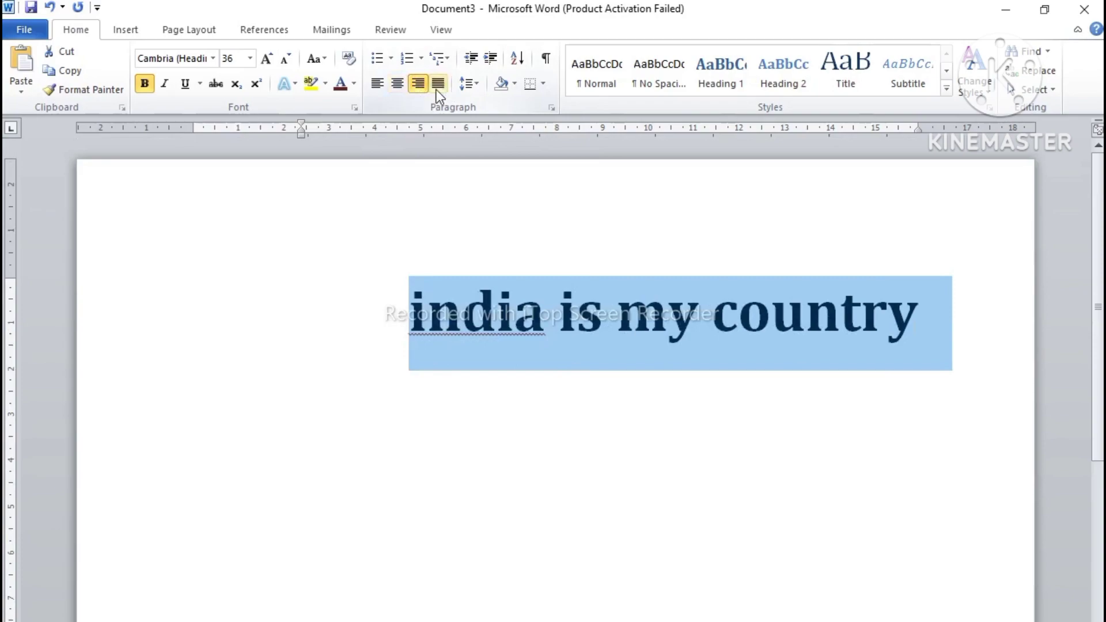
left_click(439, 87)
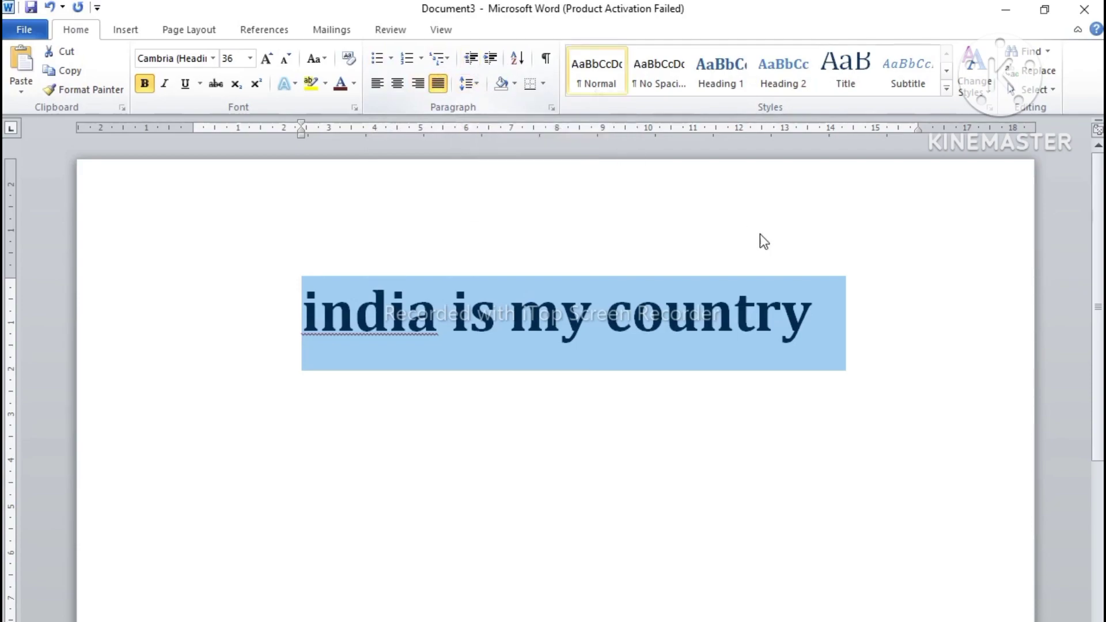
Paste the 'india is my country' line four times so it appears on five lines.
left_click(510, 311)
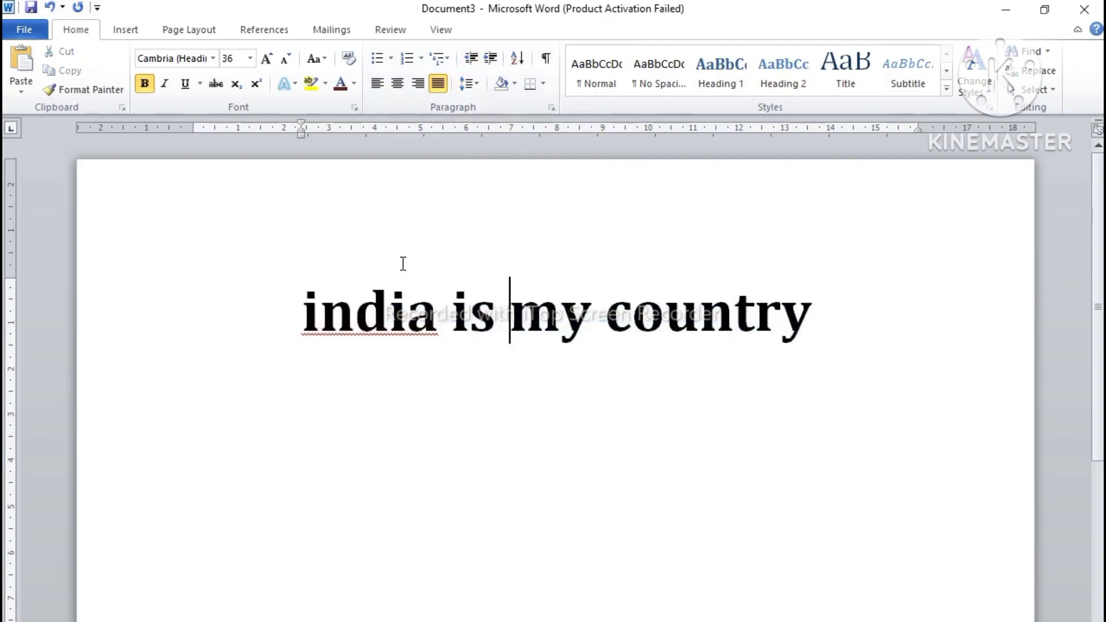
left_click_drag(290, 315, 777, 330)
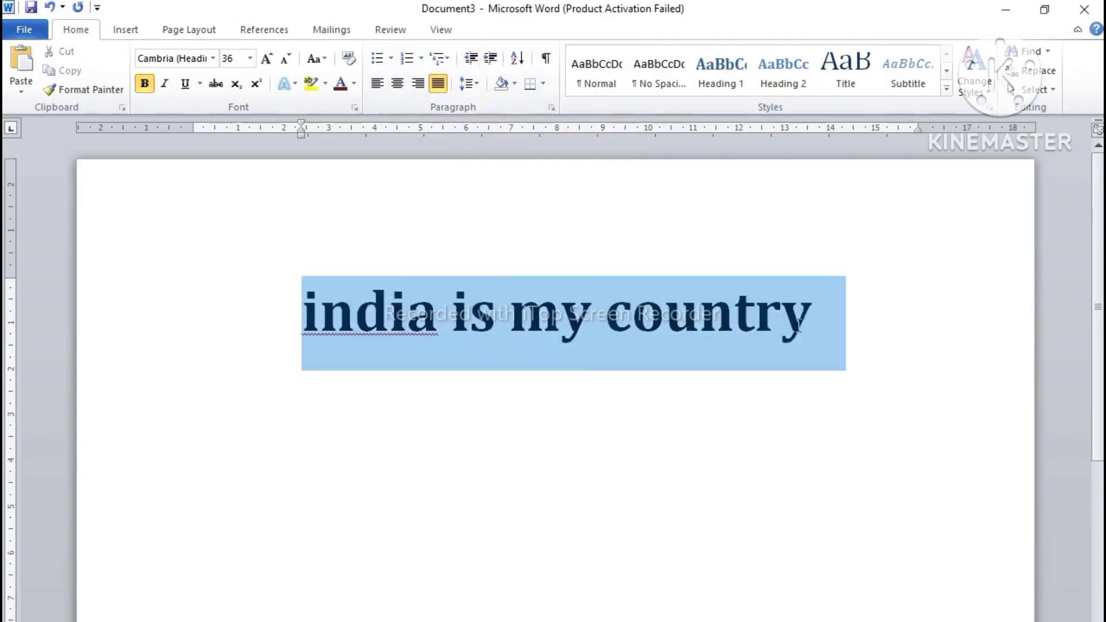
key("ctrl+v")
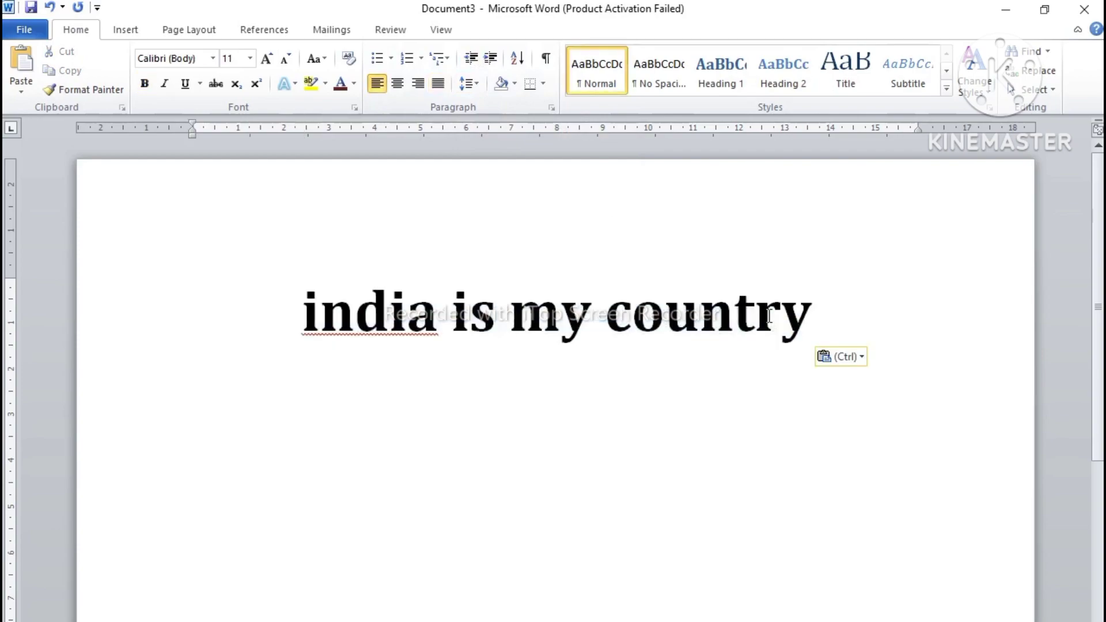
key("ctrl+v")
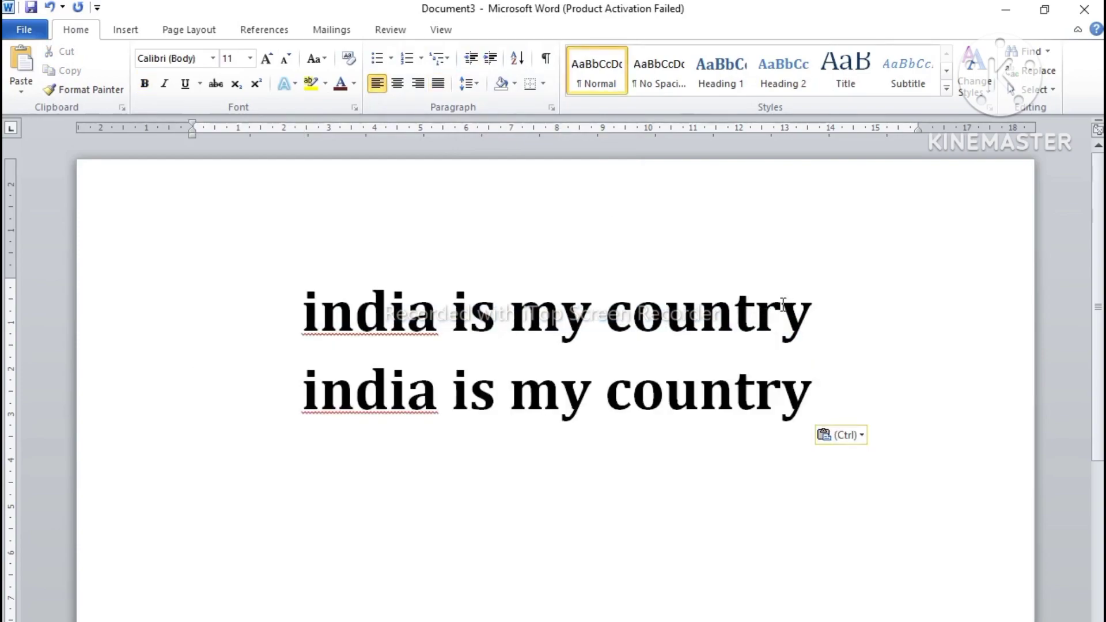
key("ctrl+v")
key("ctrl+v")
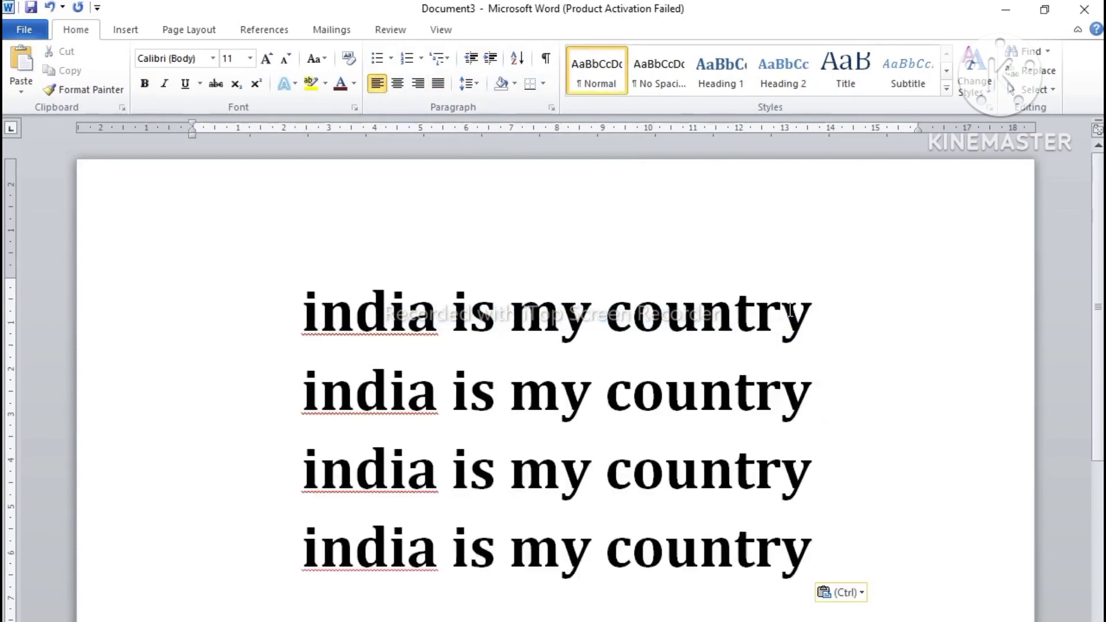
key("ctrl+v")
scroll(582, 348, "down", 3)
scroll(582, 348, "up", 1)
scroll(582, 347, "up", 3)
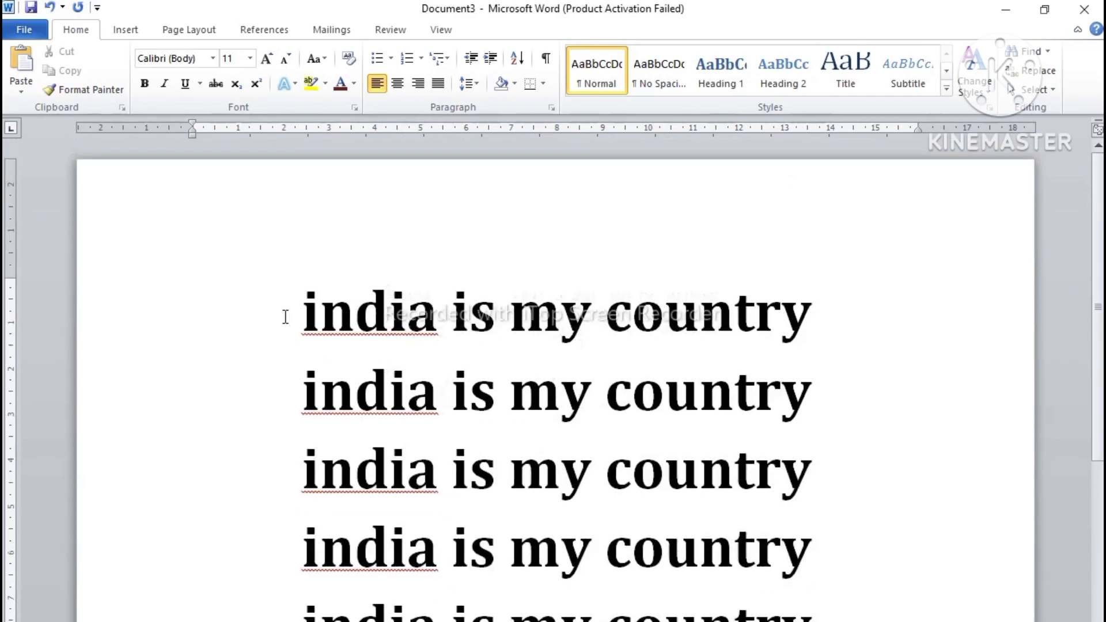
Apply 1.0 line spacing to the first two 'india is my country' lines.
left_click(515, 86)
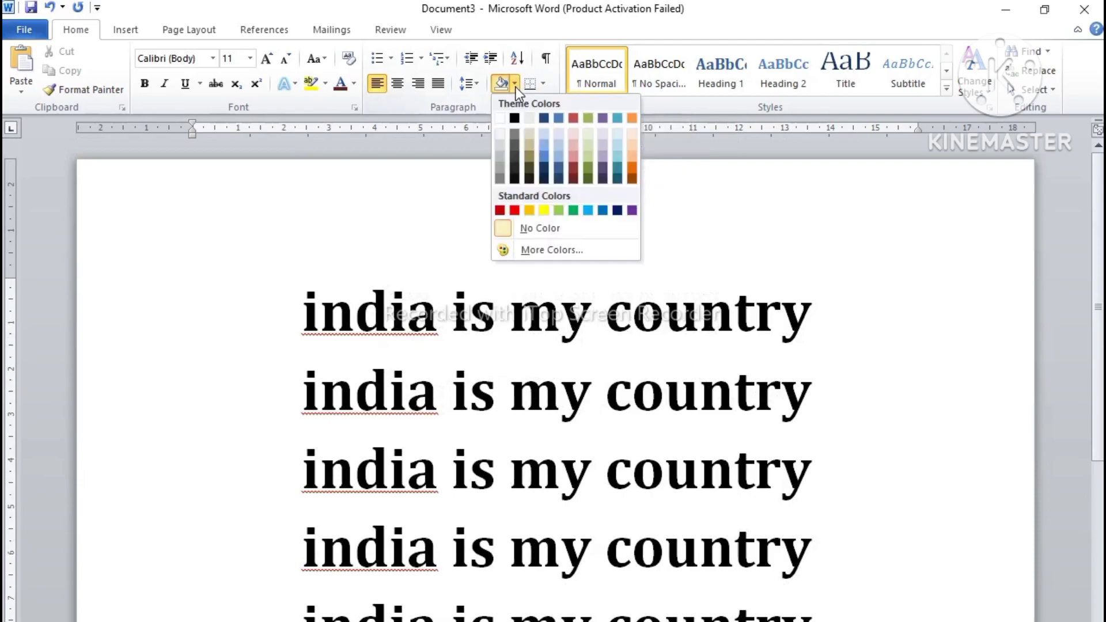
left_click(516, 87)
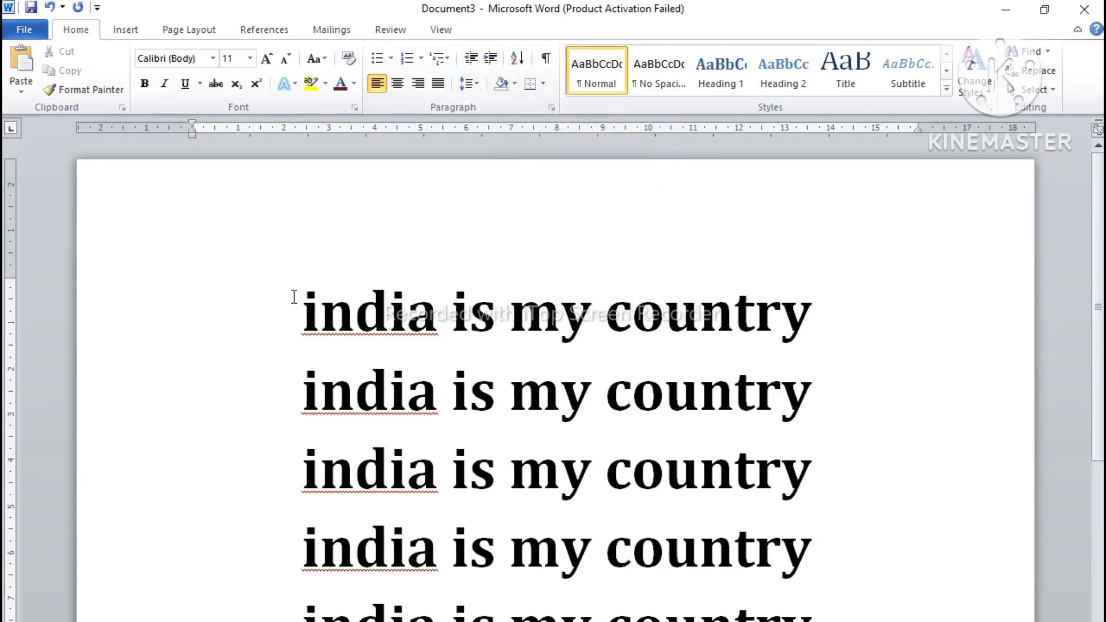
mouse_move(295, 296)
left_mouse_down()
mouse_move(799, 393)
mouse_move(827, 361)
left_mouse_up()
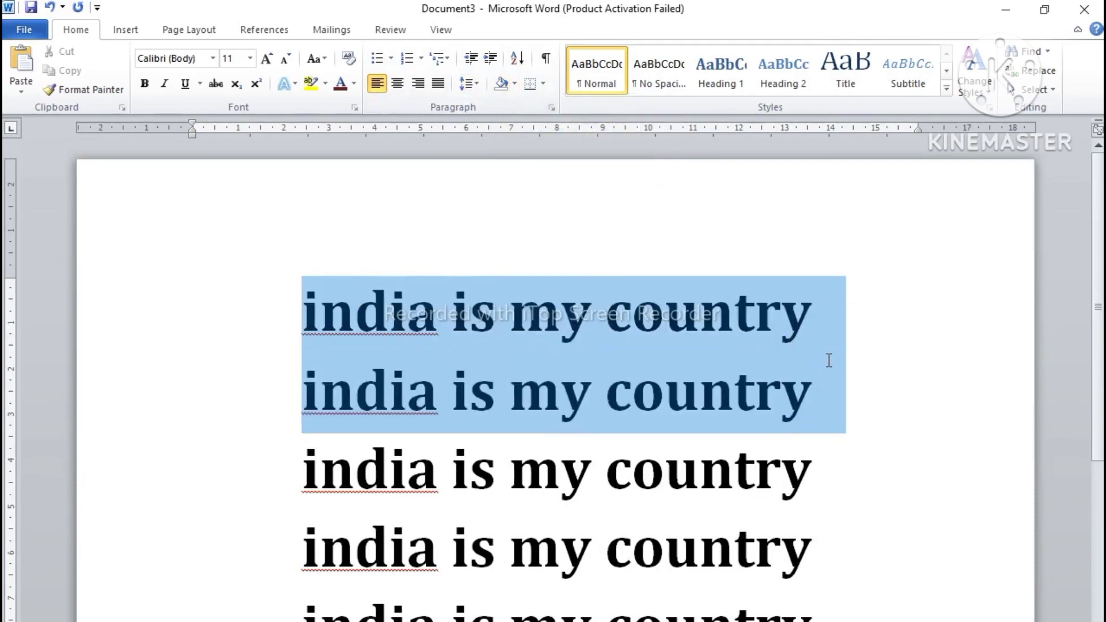
left_click(479, 81)
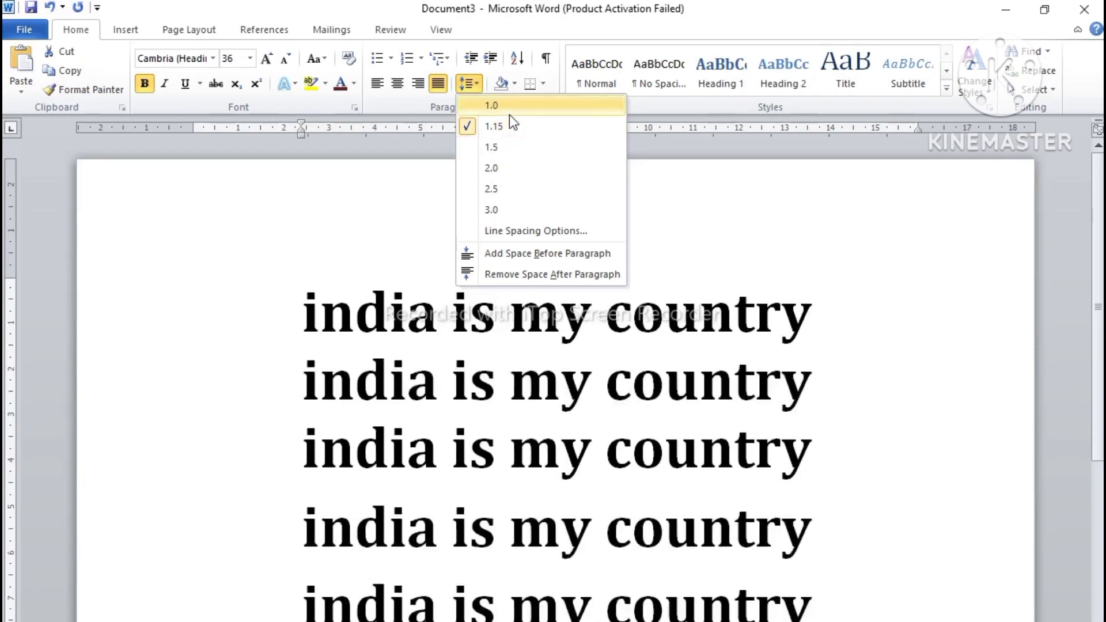
left_click(497, 107)
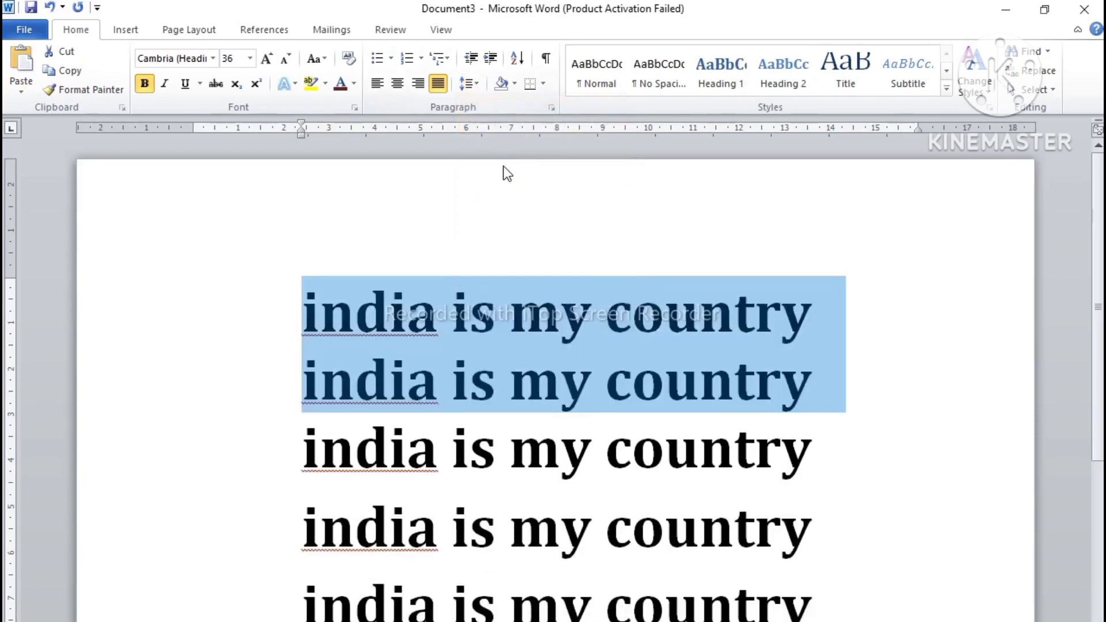
left_click(478, 89)
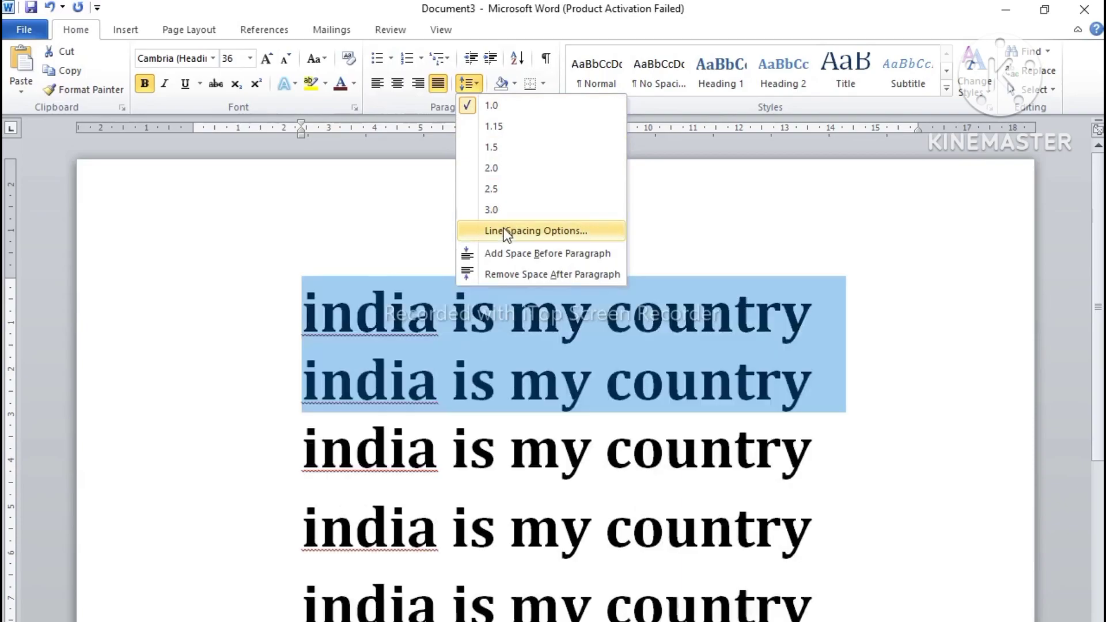
Lower Spacing After to 0 pt for the first two lines in the Paragraph dialog.
left_click(558, 231)
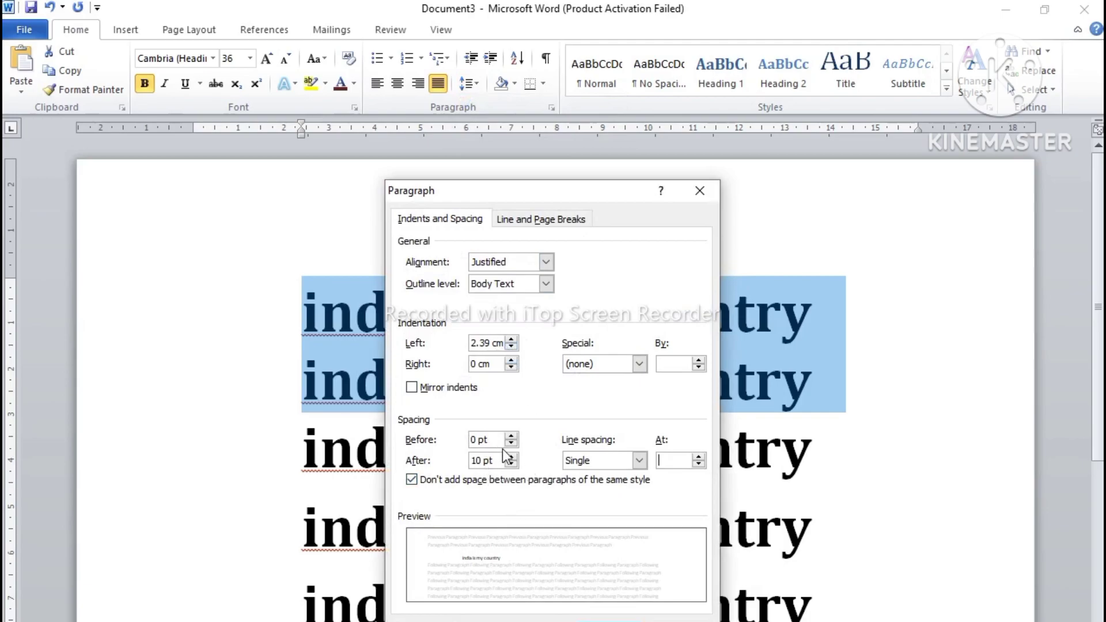
left_click(512, 464)
left_click(512, 465)
key("Return")
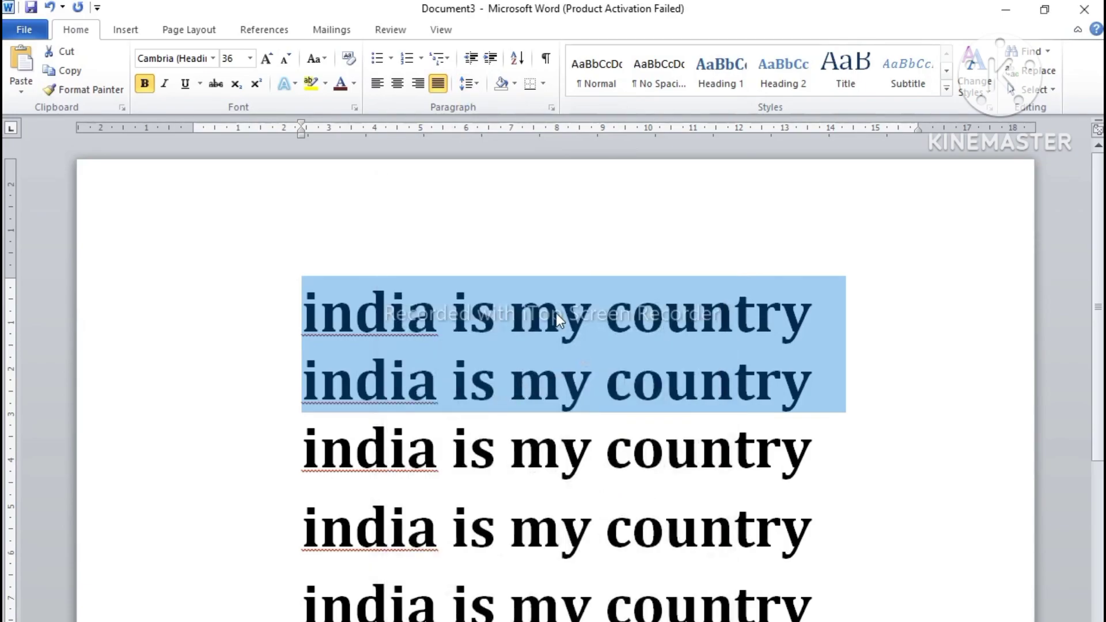
left_click(555, 313)
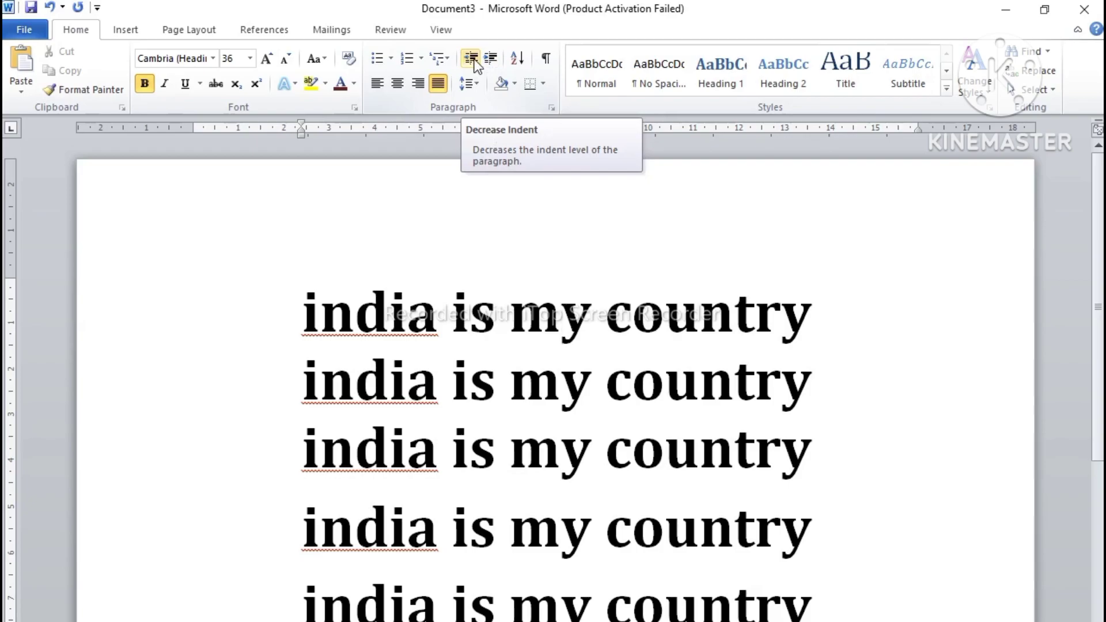
Decrease the indent twice to the left margin, then check shading colours without applying one.
left_click(474, 60)
left_click(474, 59)
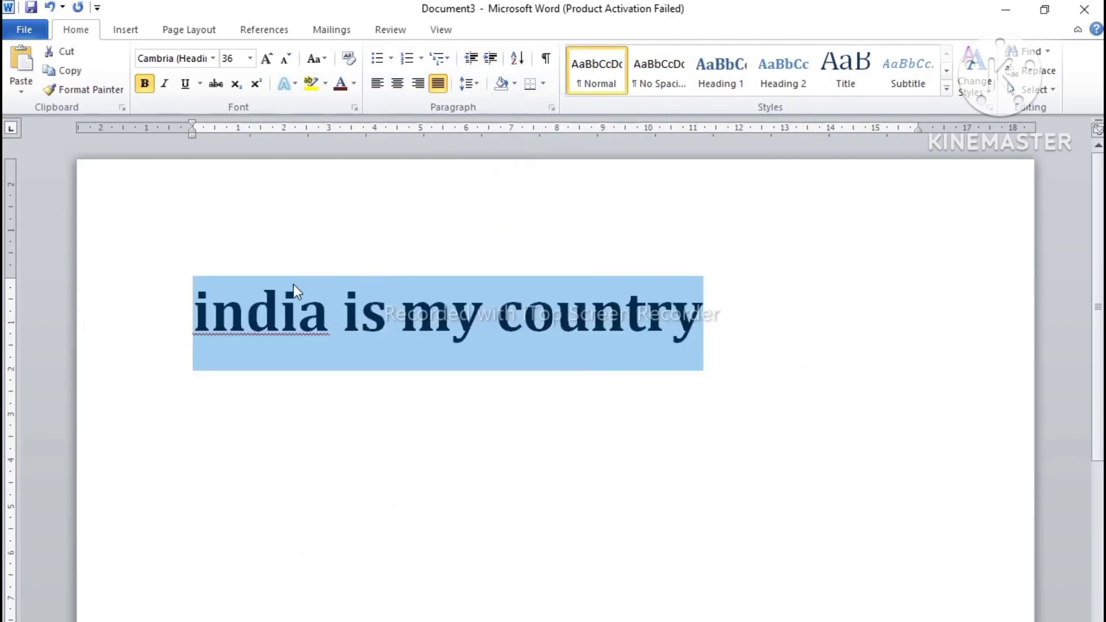
left_click(193, 304)
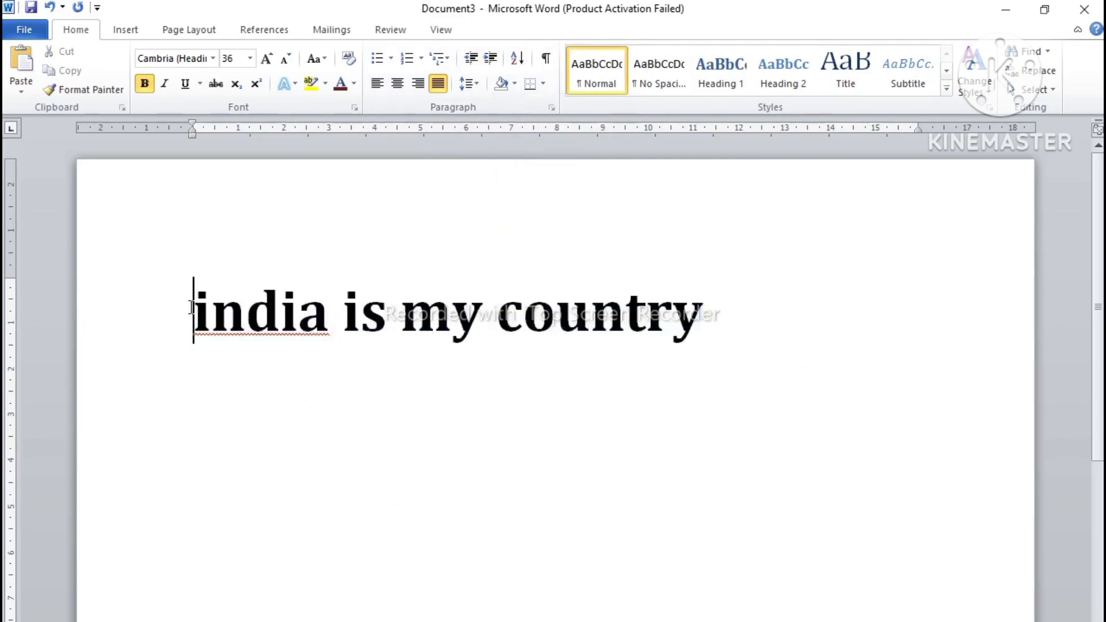
left_click_drag(191, 307, 649, 297)
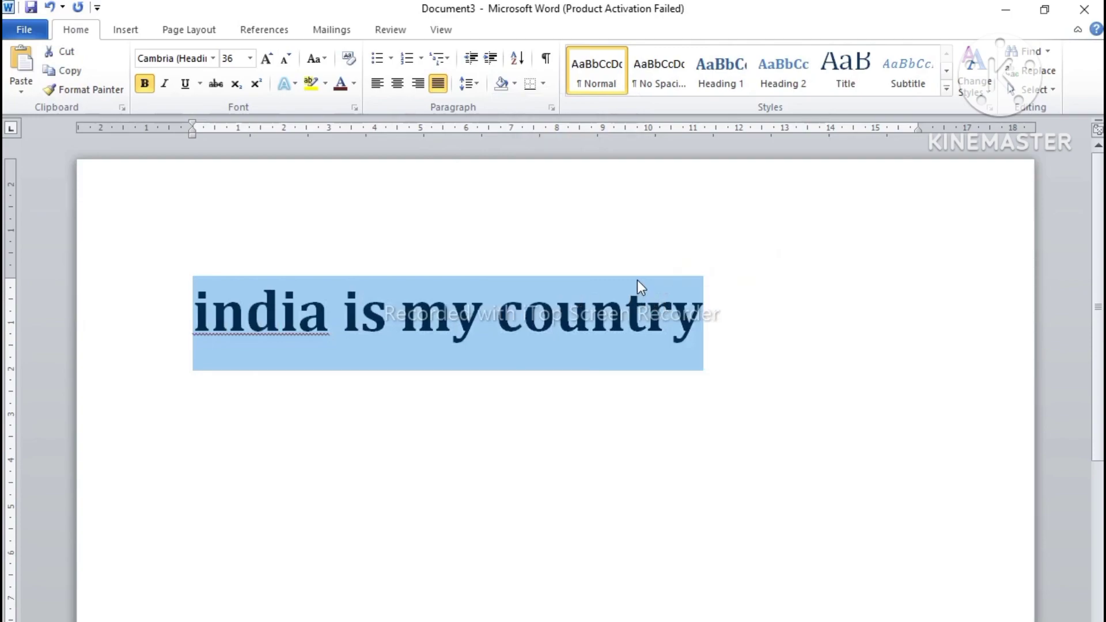
left_click(514, 84)
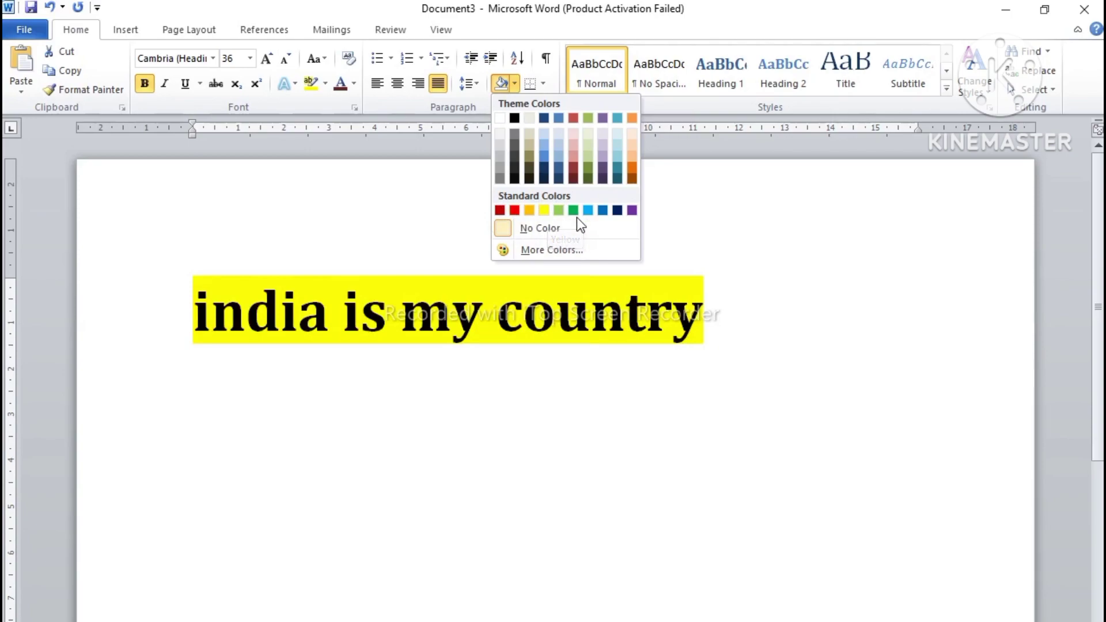
left_click(510, 83)
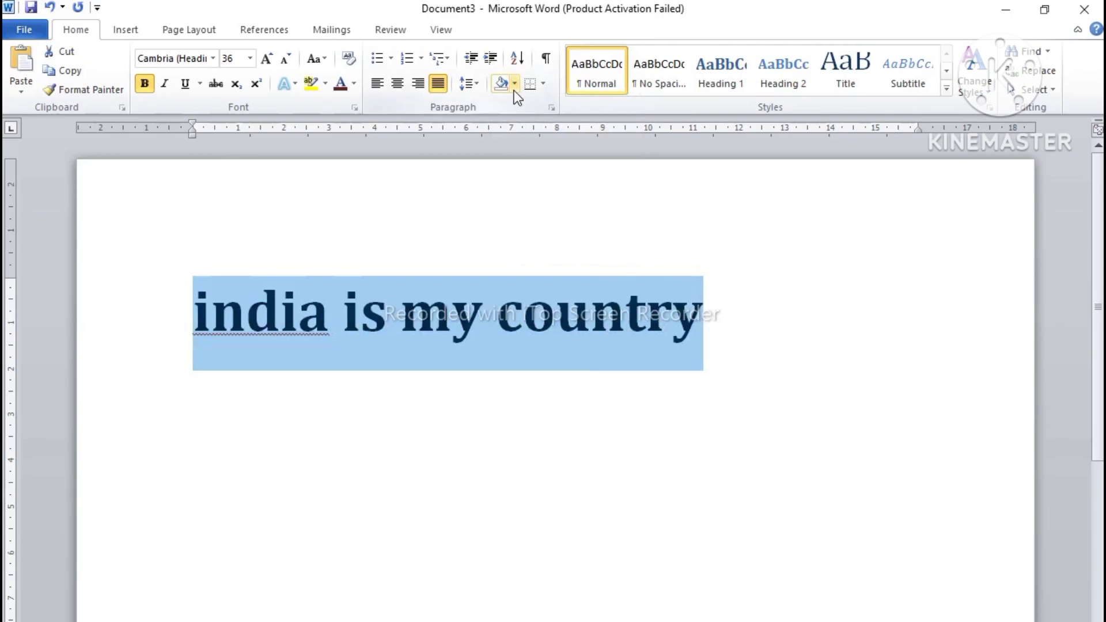
Open the paragraph Borders menu and choose Draw Table.
left_click(542, 83)
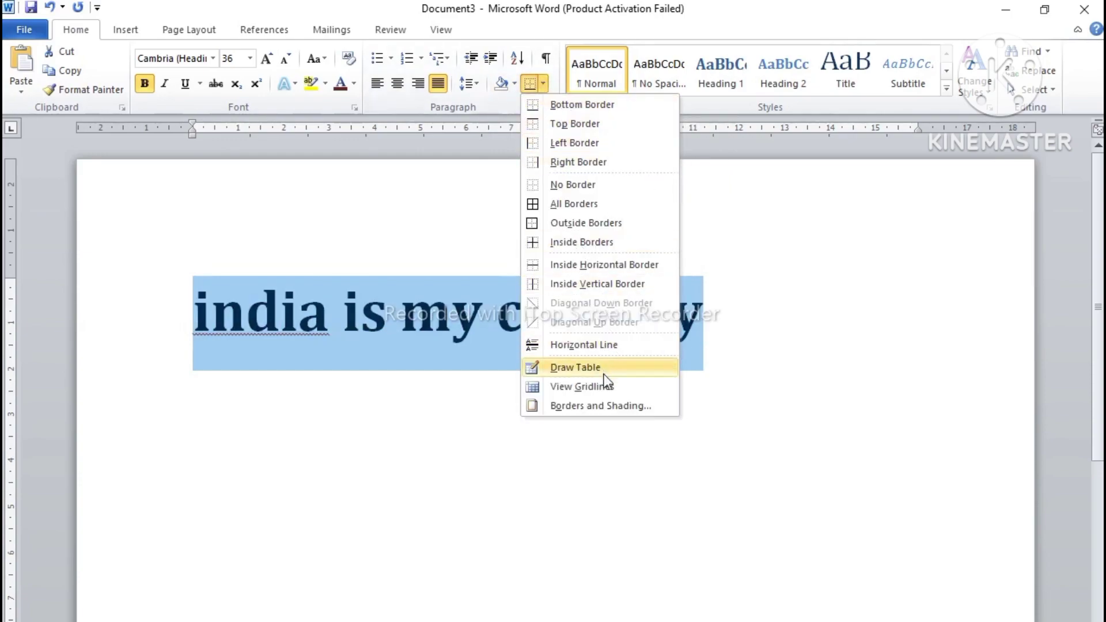
left_click(584, 368)
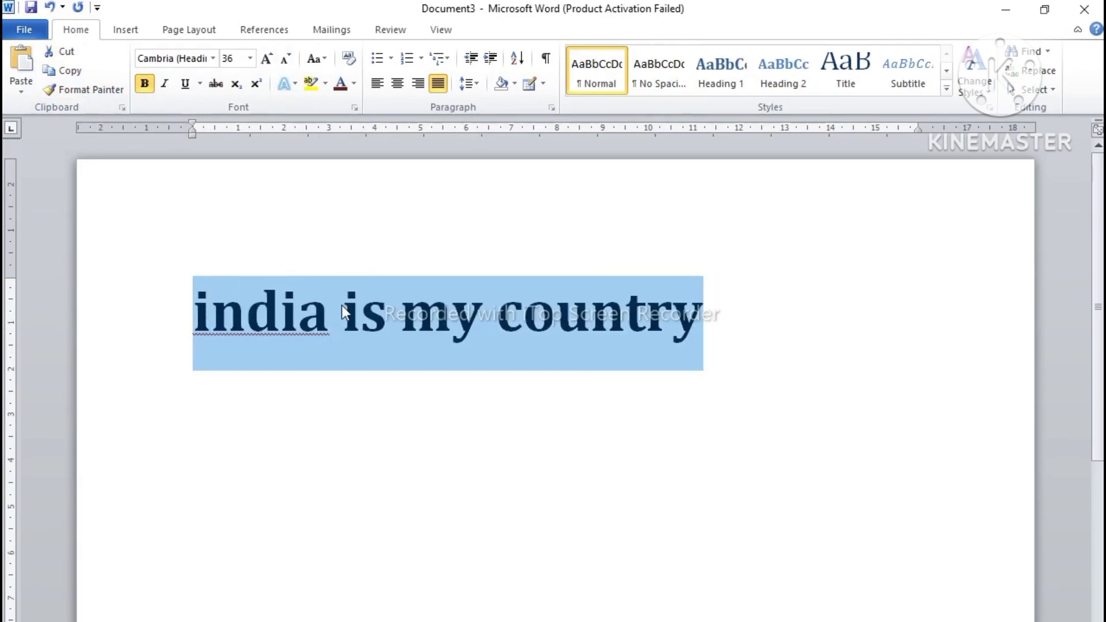
Copy the 'india is my country' line and paste a second copy below it.
left_click(281, 278)
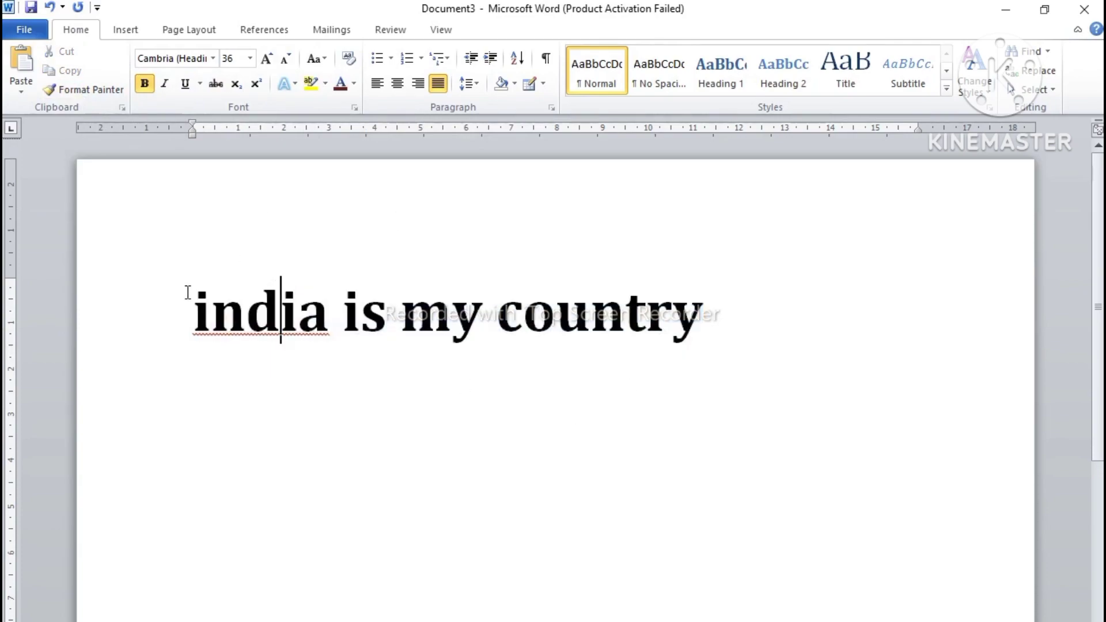
left_click_drag(188, 293, 782, 358)
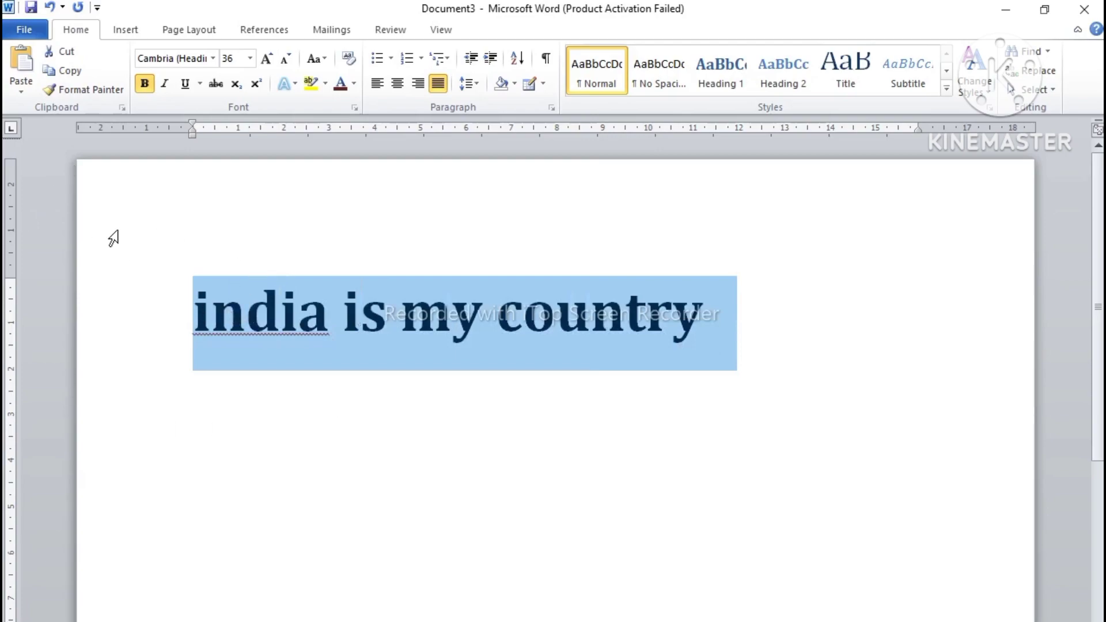
left_click(61, 72)
key("ctrl+v")
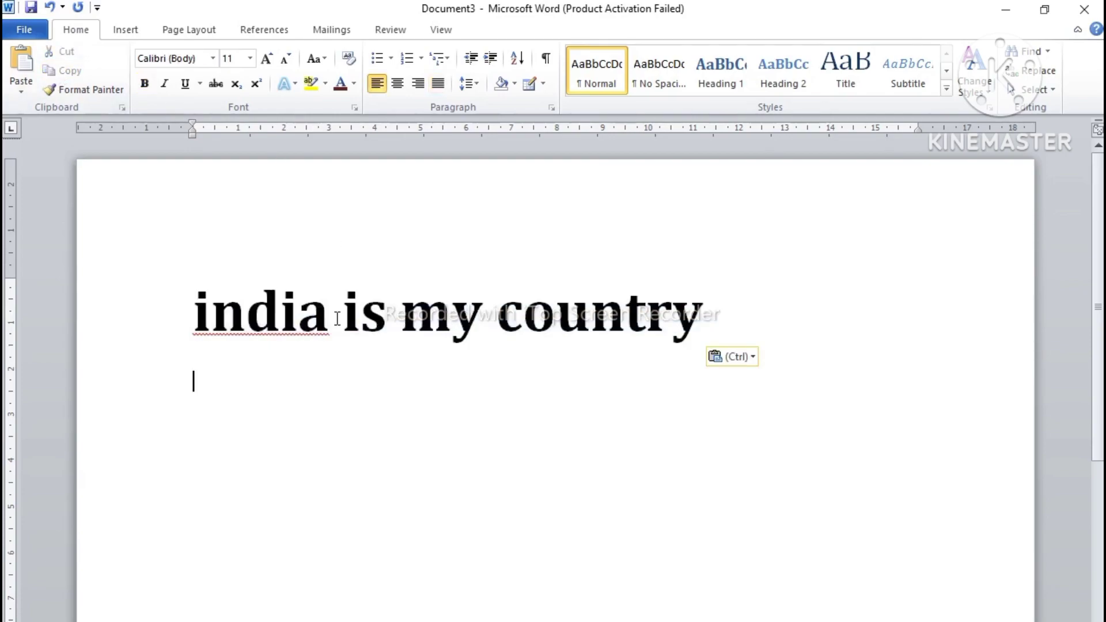
key("ctrl+v")
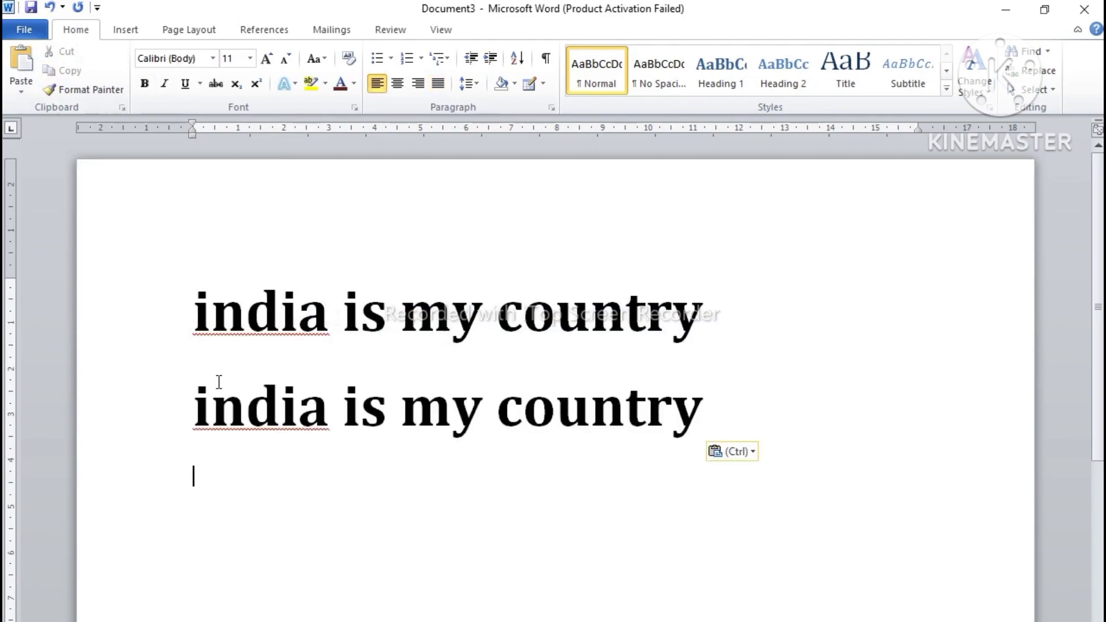
Reselect the first line and paste the copied line over it.
left_click_drag(199, 404, 692, 447)
left_click(753, 341)
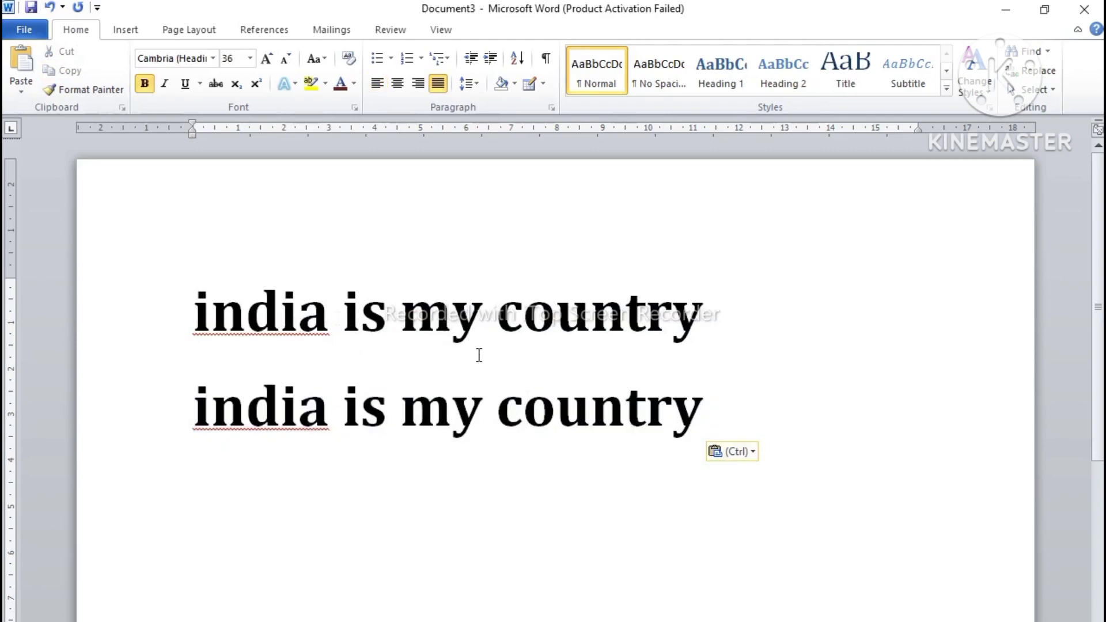
left_click(143, 340)
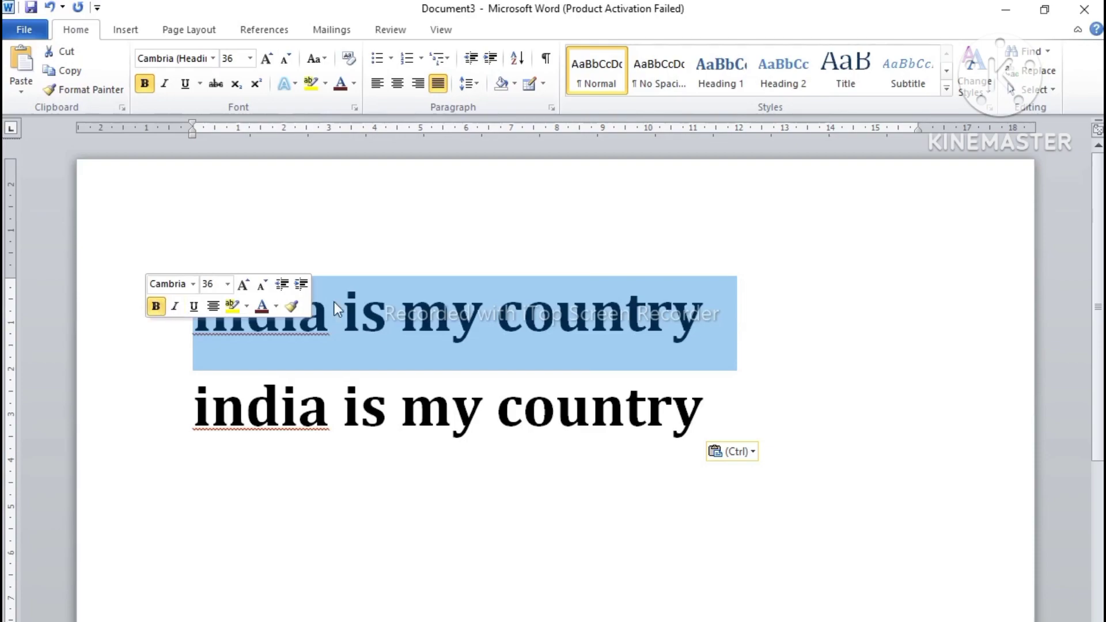
left_click(342, 233)
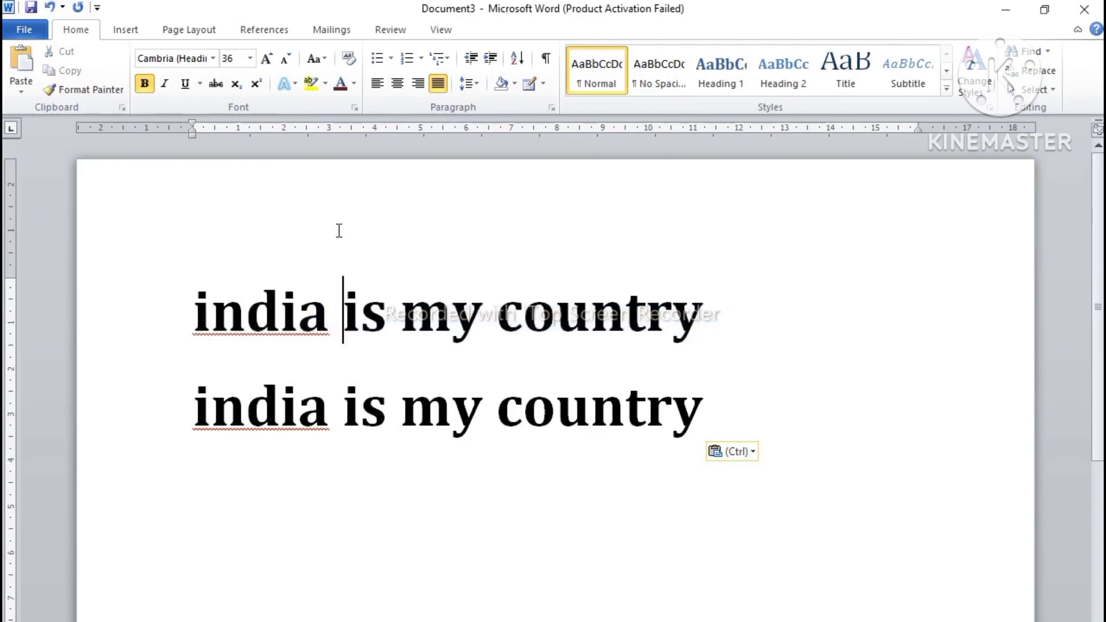
left_click(168, 312)
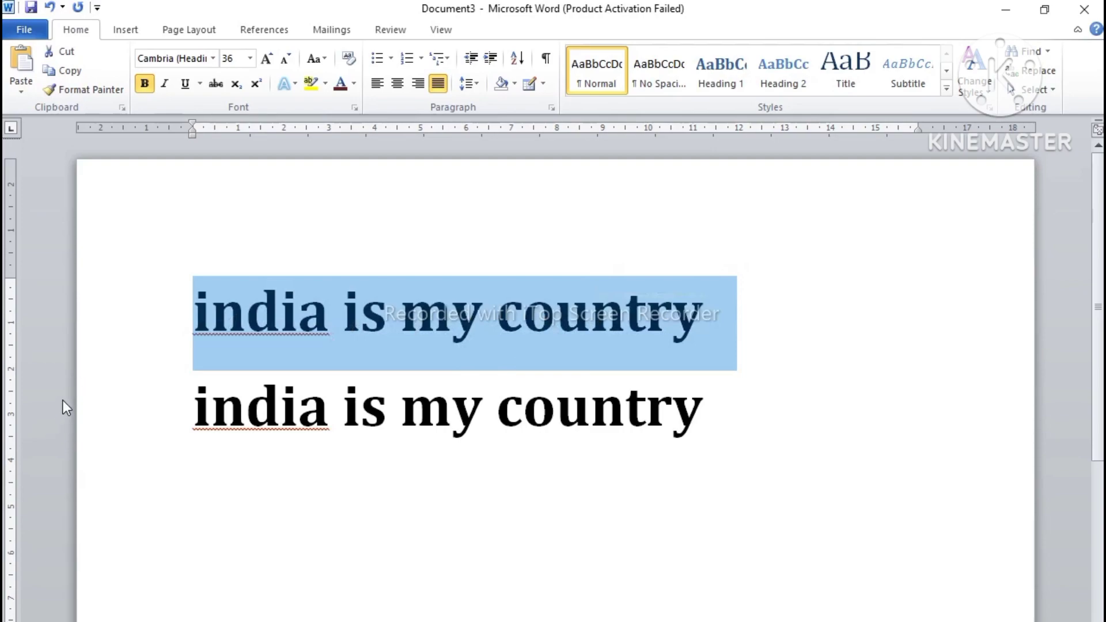
key("ctrl+v")
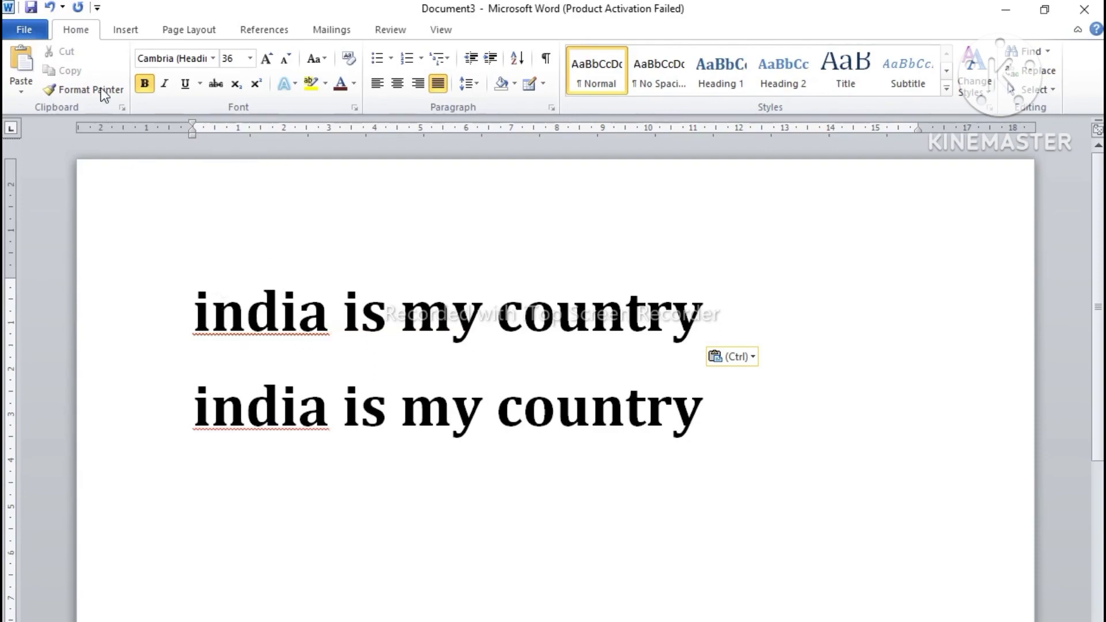
left_click_drag(195, 311, 705, 326)
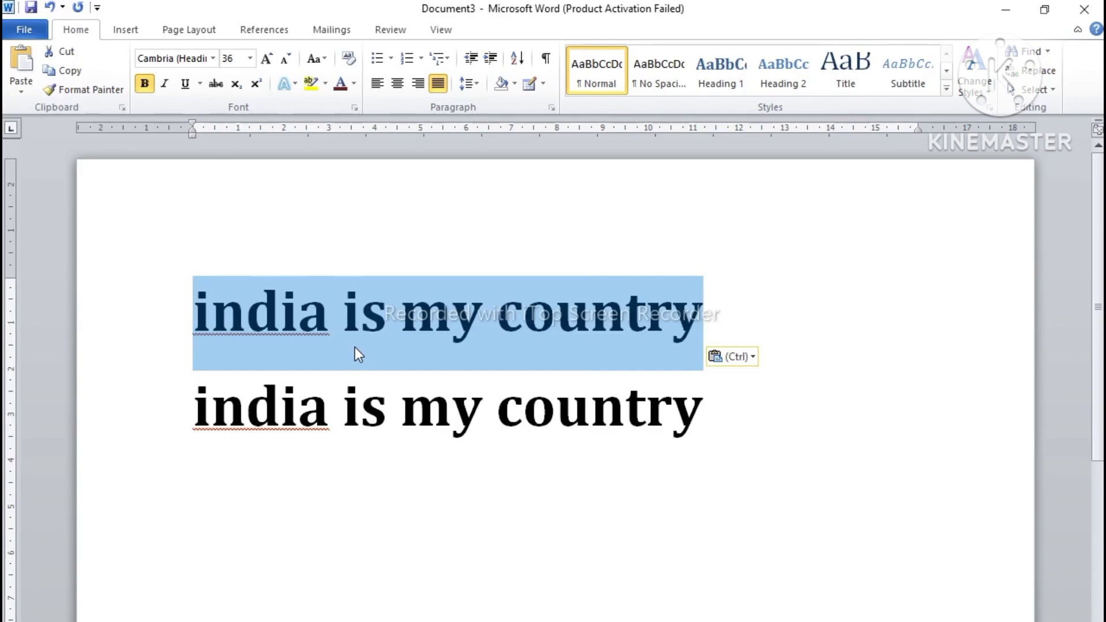
left_click(65, 55)
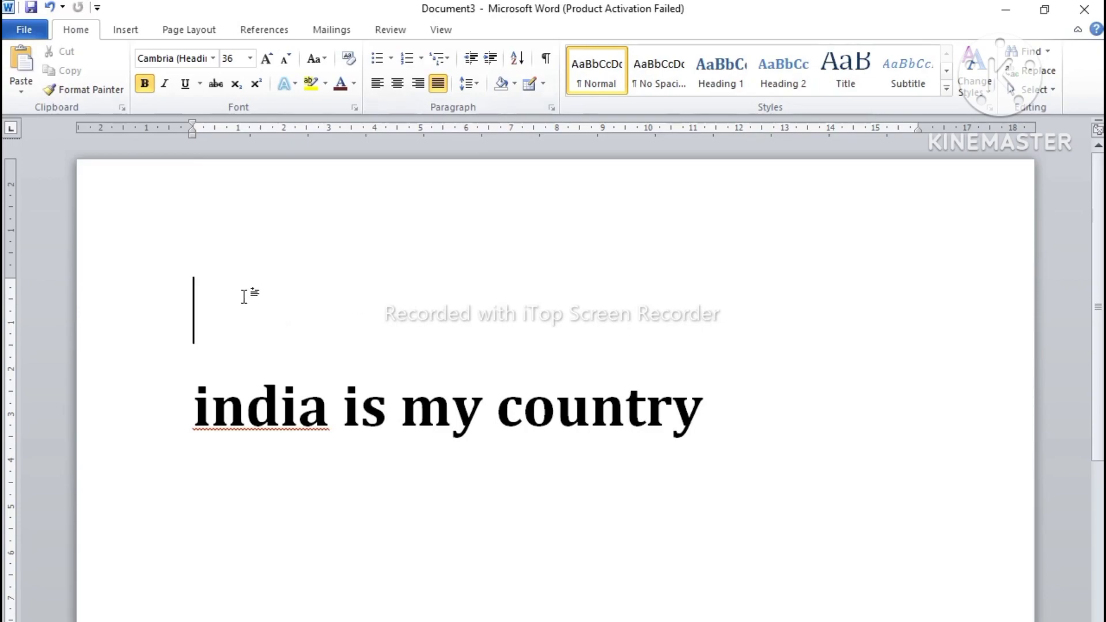
key("ctrl+v")
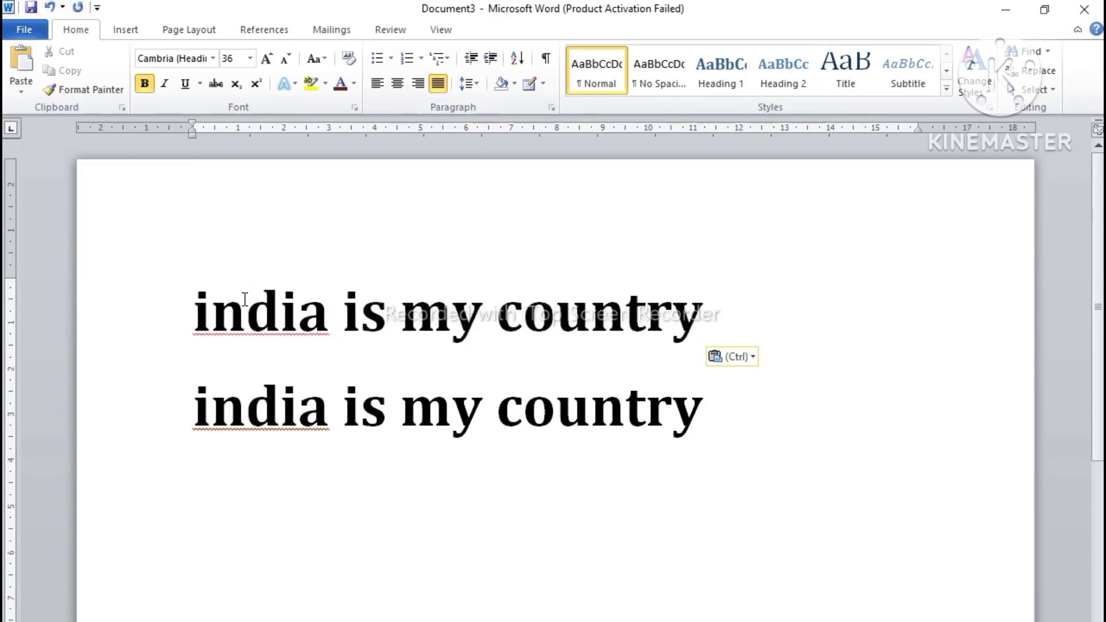
triple_click(196, 302)
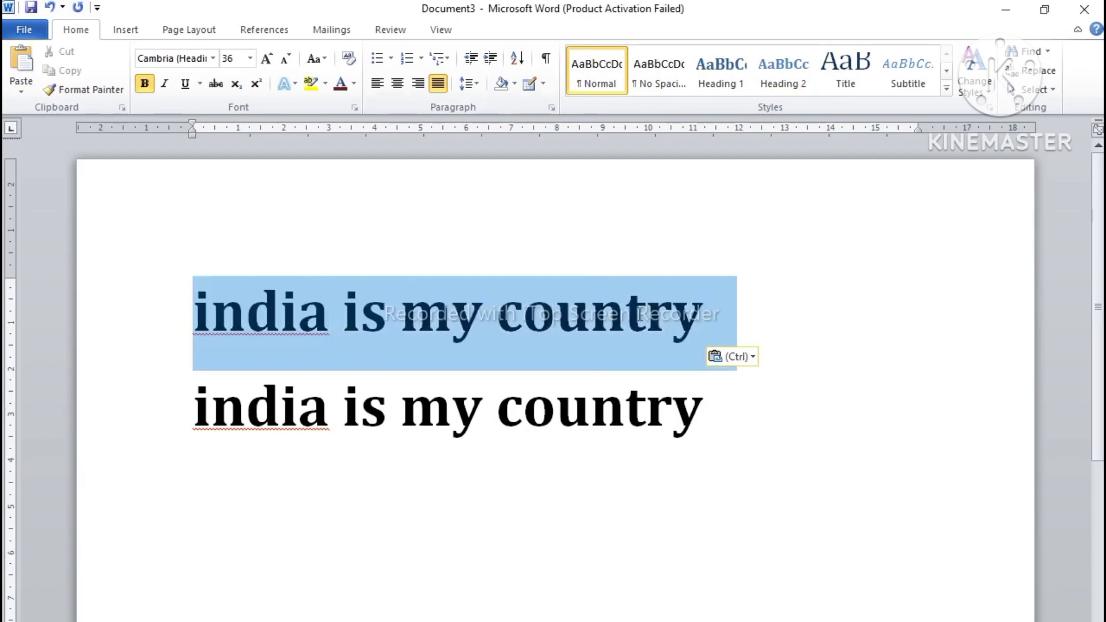
left_click(362, 311)
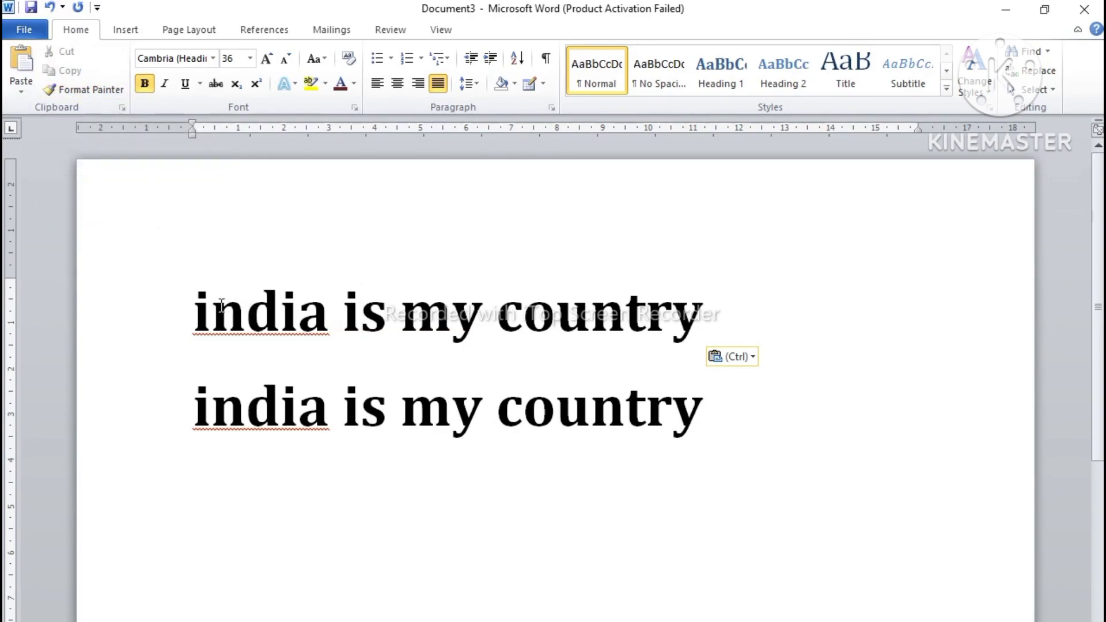
Make the first 'india is my country' line orange, 28 pt, underlined and italic.
left_click_drag(196, 309, 635, 314)
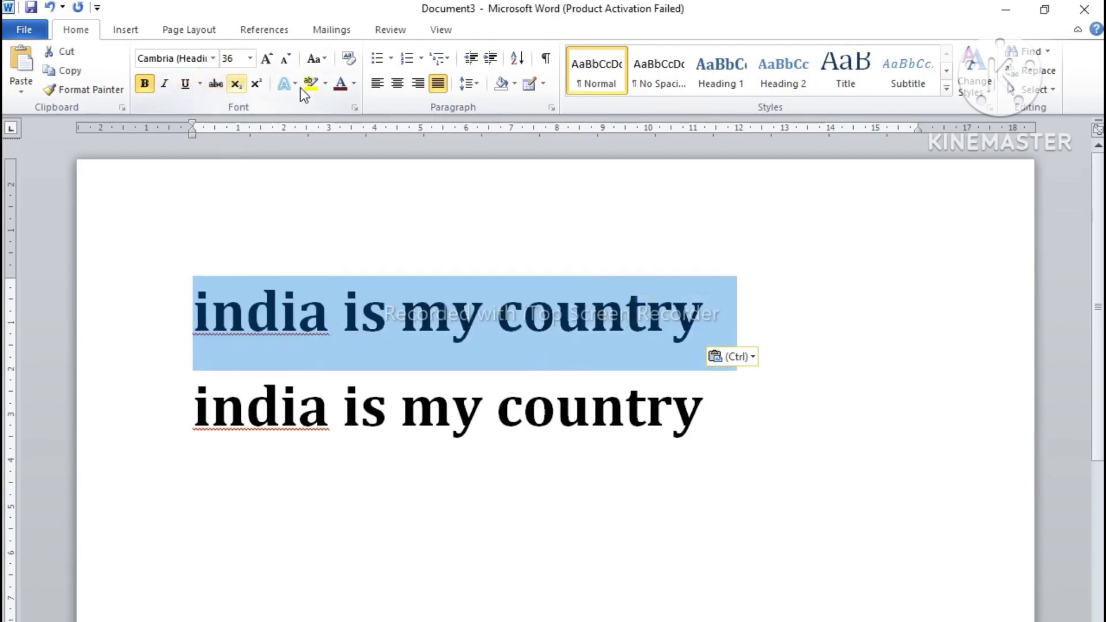
left_click(354, 84)
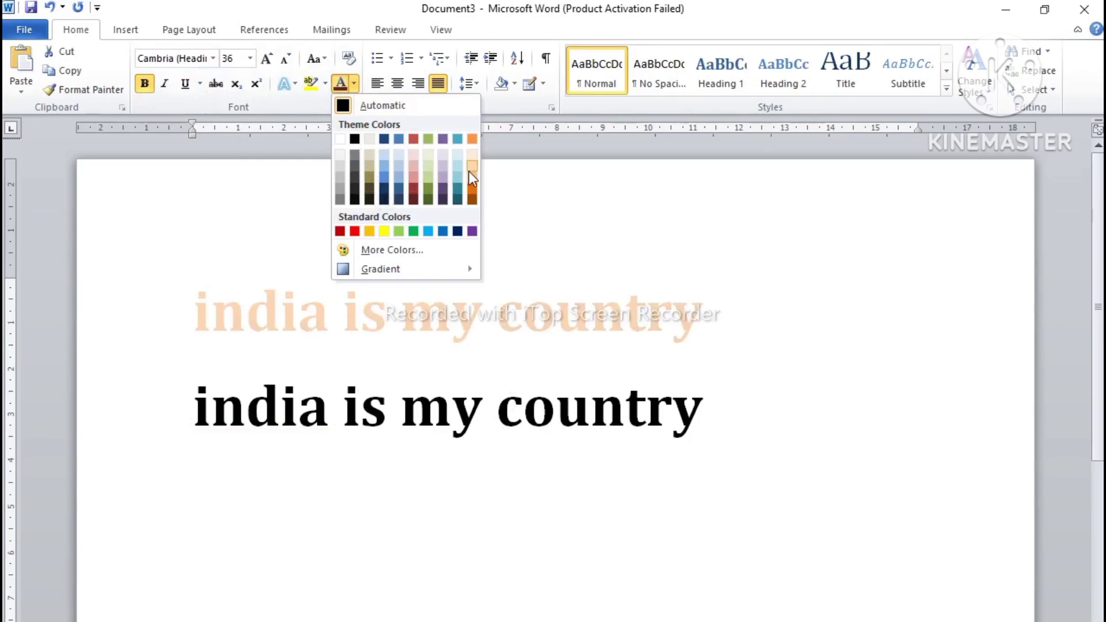
left_click(472, 189)
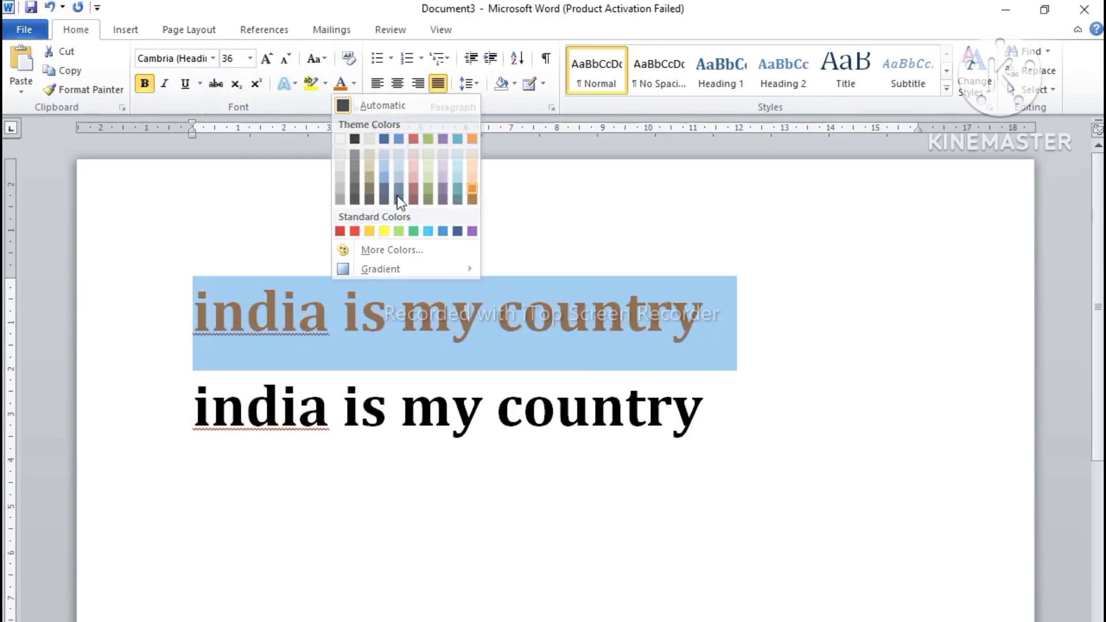
left_click(266, 60)
left_click(266, 59)
left_click(282, 62)
left_click(282, 63)
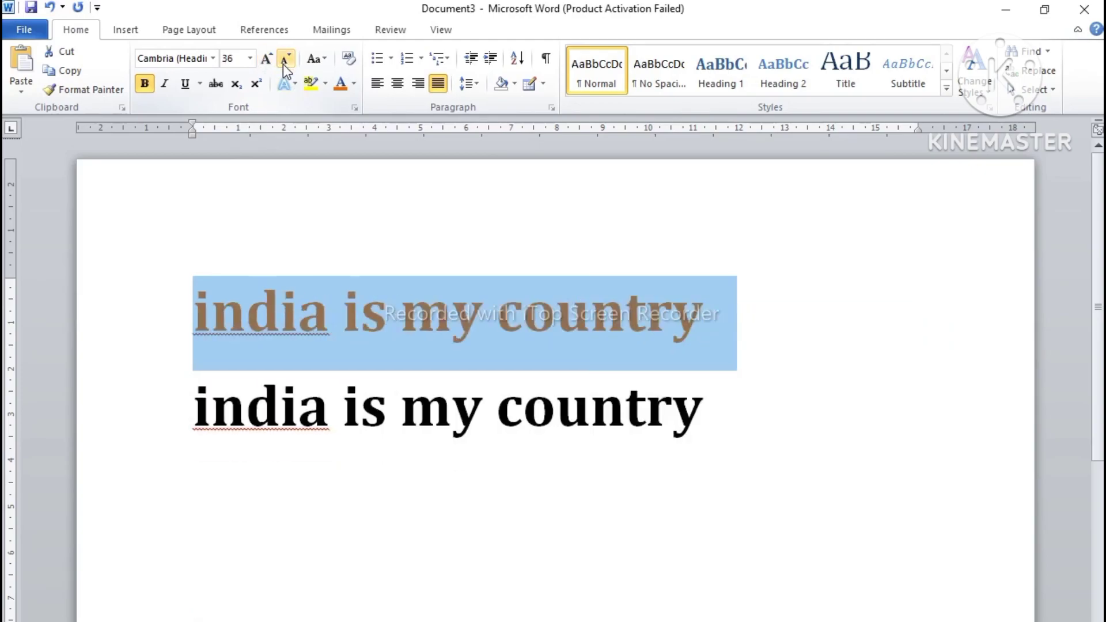
left_click(282, 64)
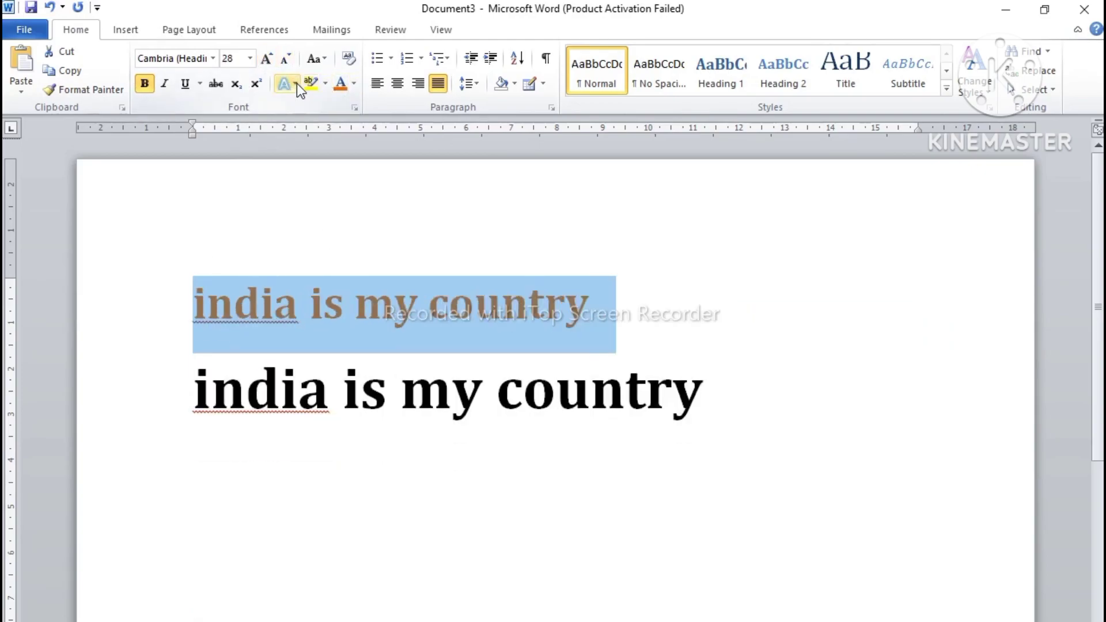
left_click(185, 84)
left_click(165, 84)
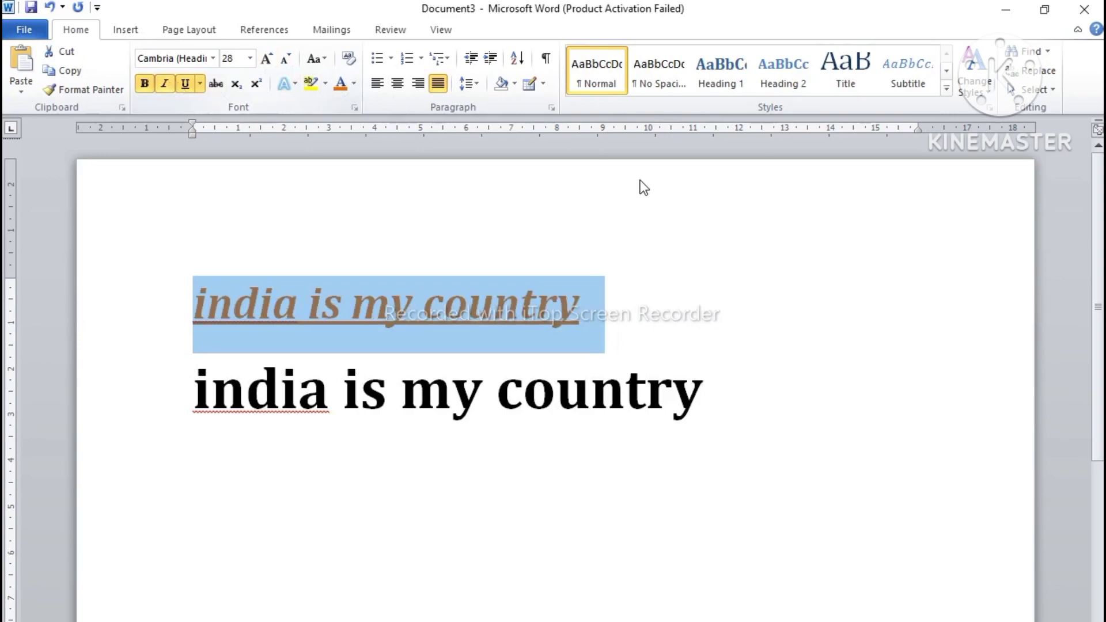
left_click(639, 185)
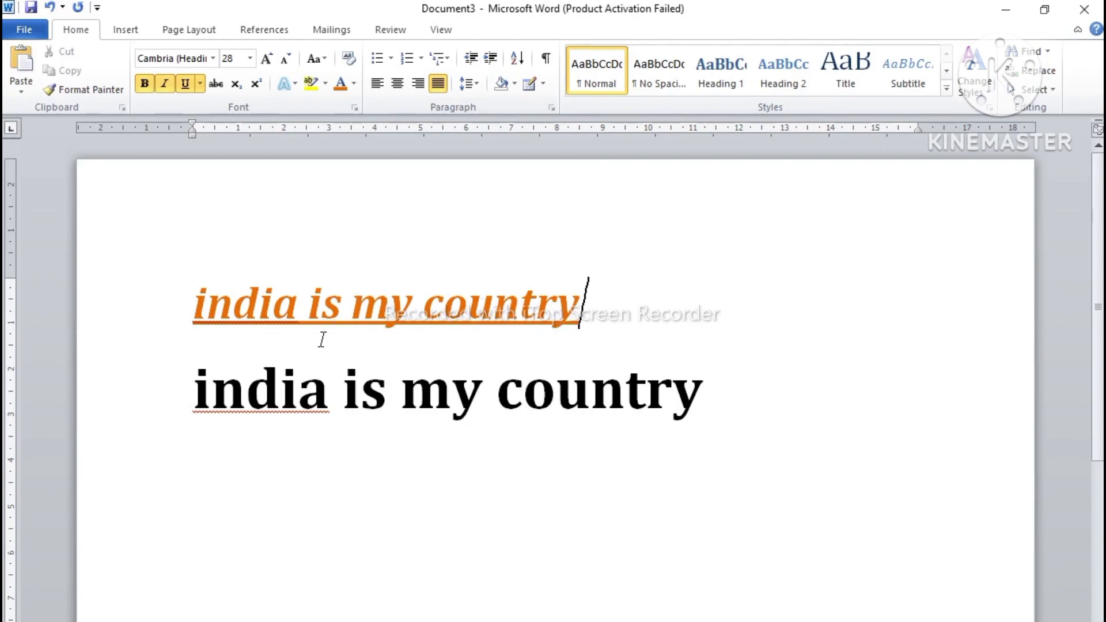
mouse_move(194, 300)
left_mouse_down()
mouse_move(395, 300)
mouse_move(310, 360)
left_mouse_up()
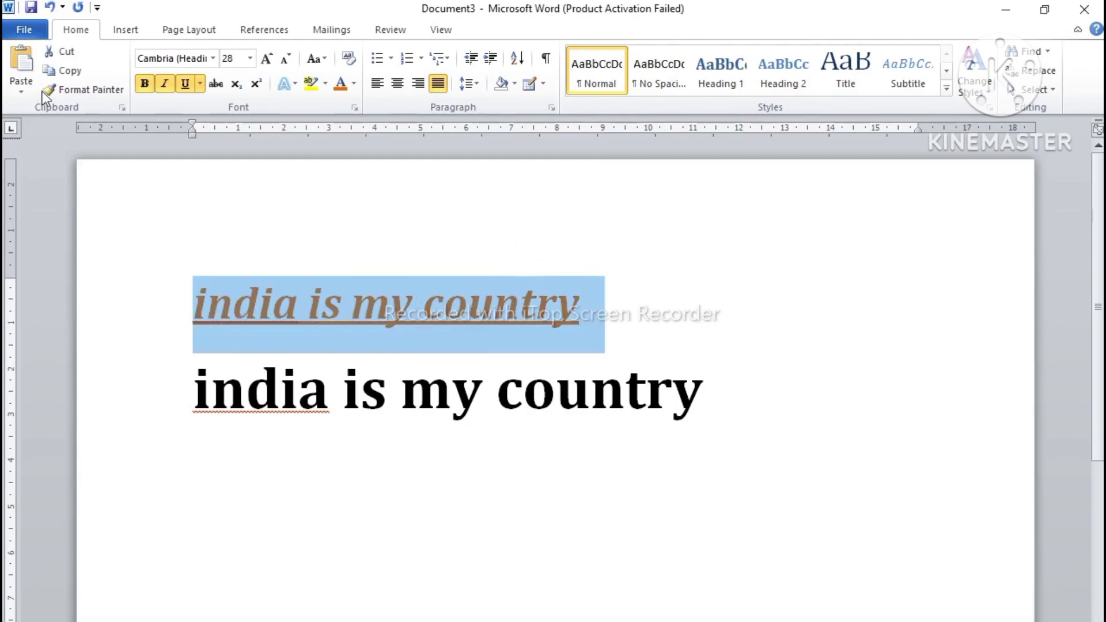
Copy the first line's orange italic underlined 28 pt formatting onto the second line with Format Painter.
left_click(72, 92)
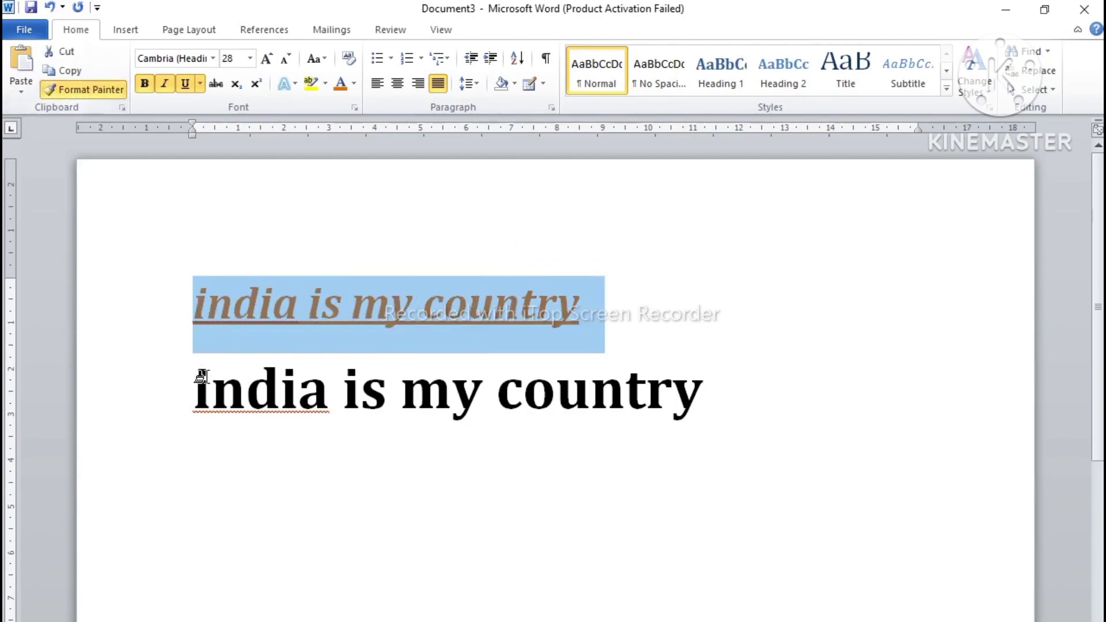
left_click_drag(194, 387, 737, 404)
left_click(593, 346)
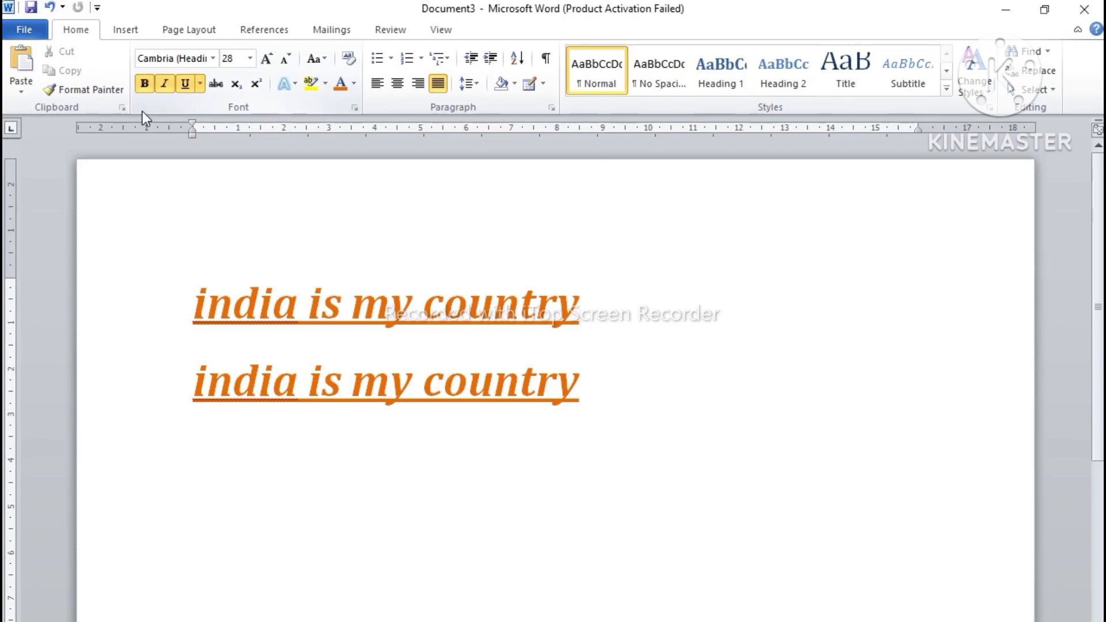
Switch the ribbon to the Insert tab to show its pages, tables, pictures, shapes and header commands.
left_click(118, 32)
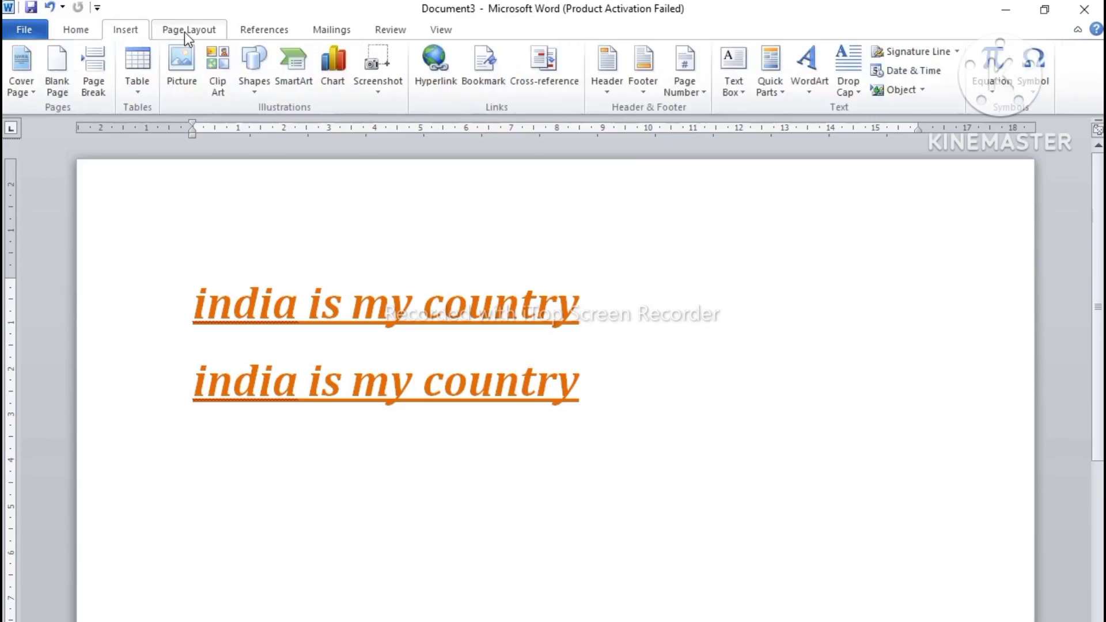